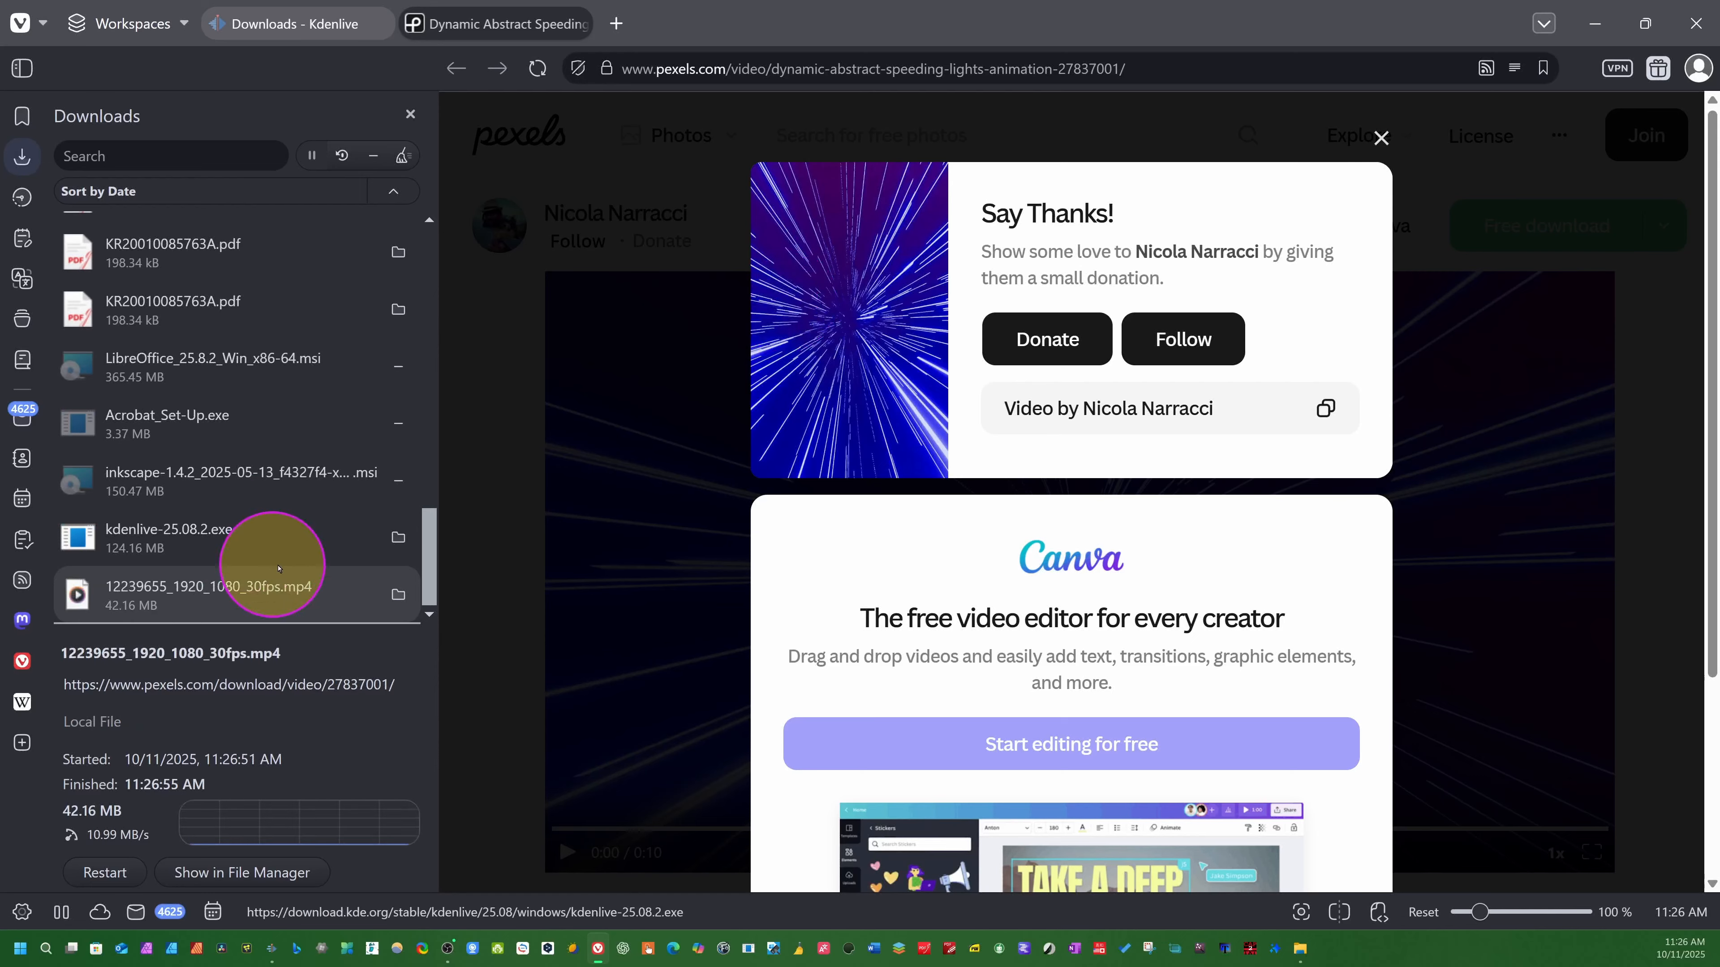
Show the downloaded 12239655_1920_1080_30fps.mp4 in its folder, switch to Kdenlive and add the file to the project bin
left_click(395, 599)
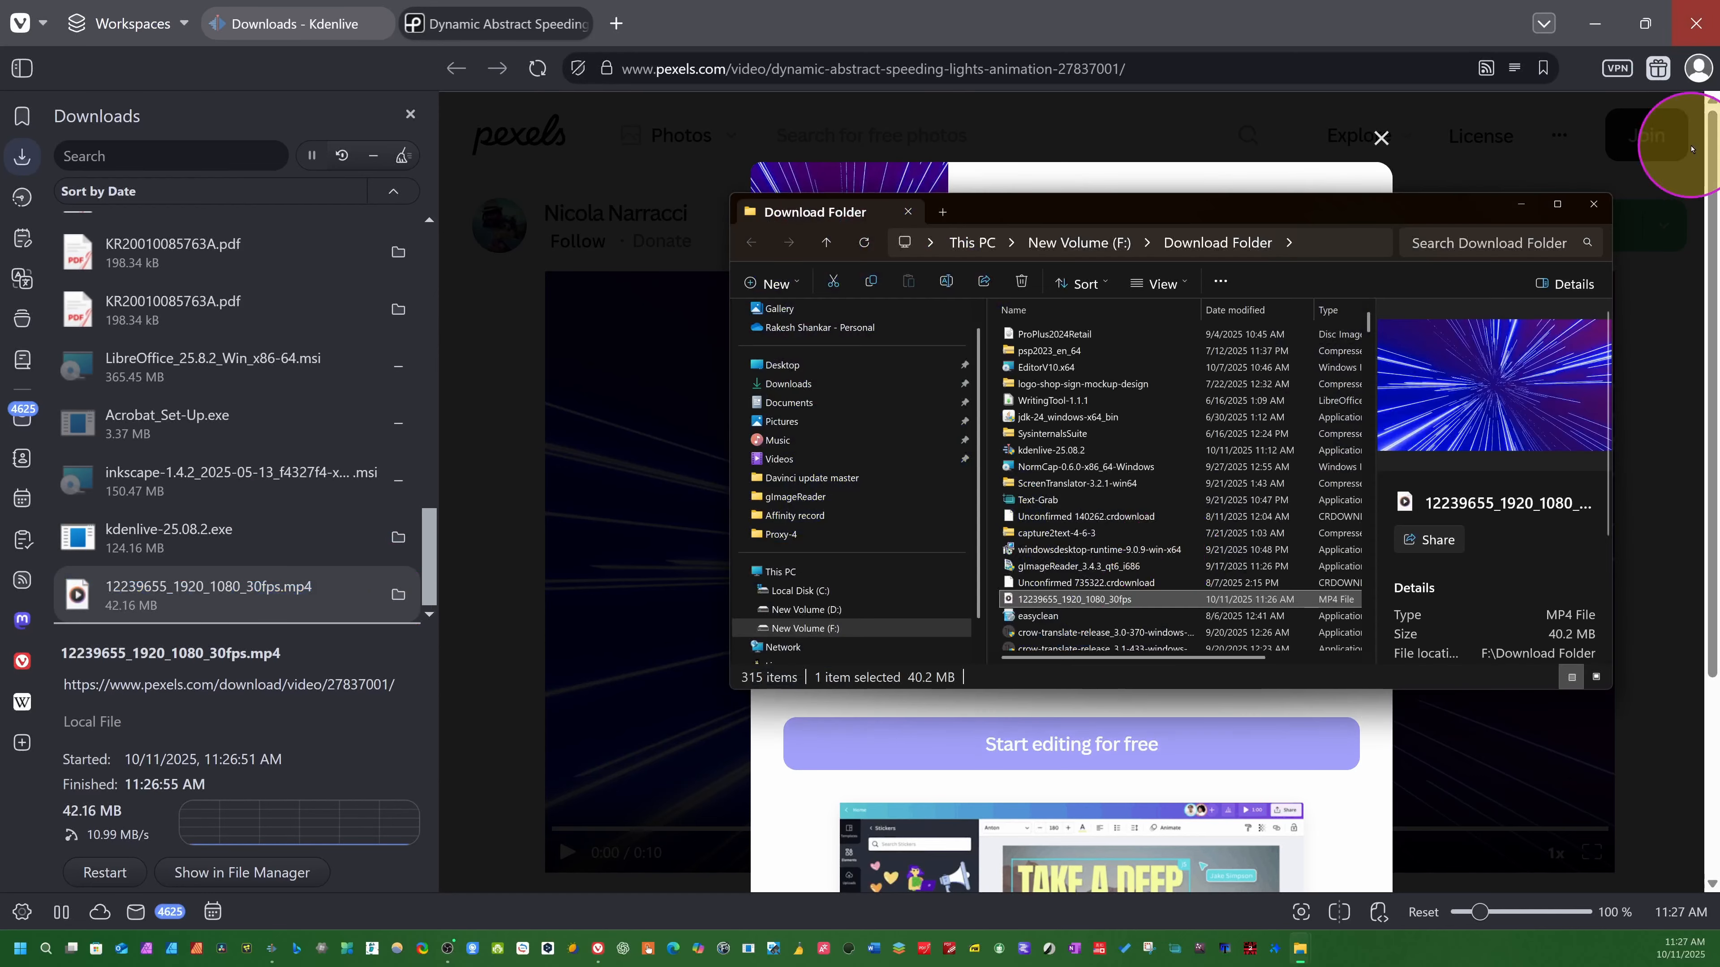
left_click(1579, 117)
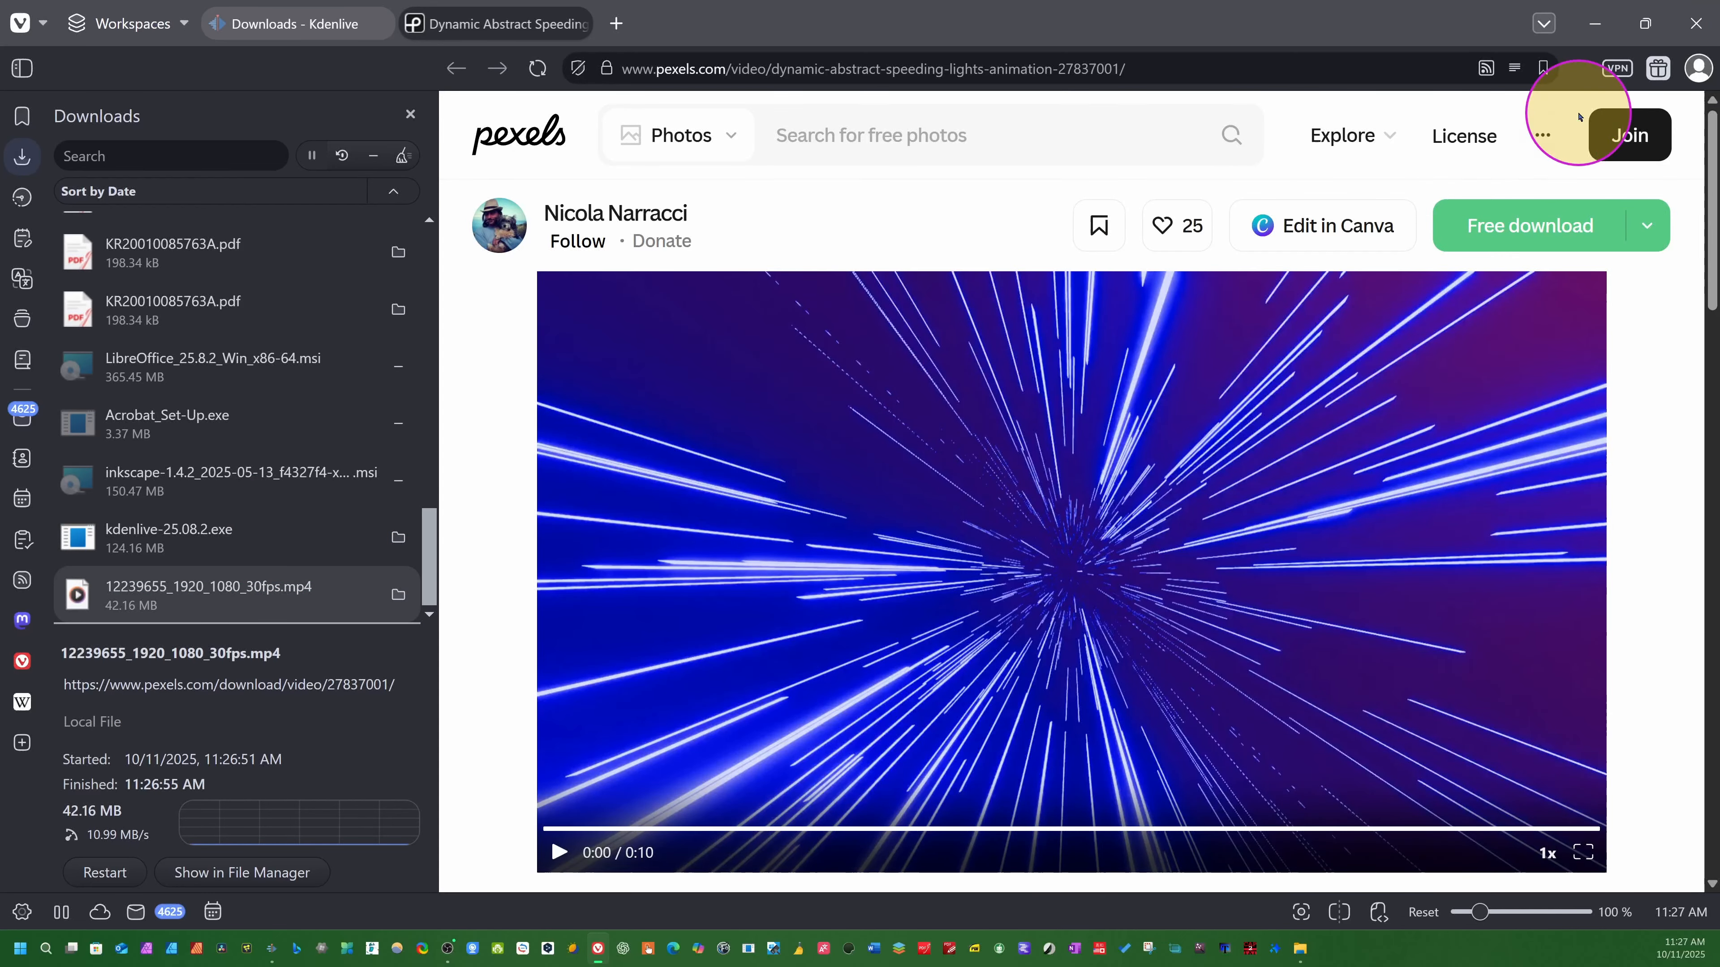
left_click(1594, 25)
left_click_drag(1151, 599, 109, 290)
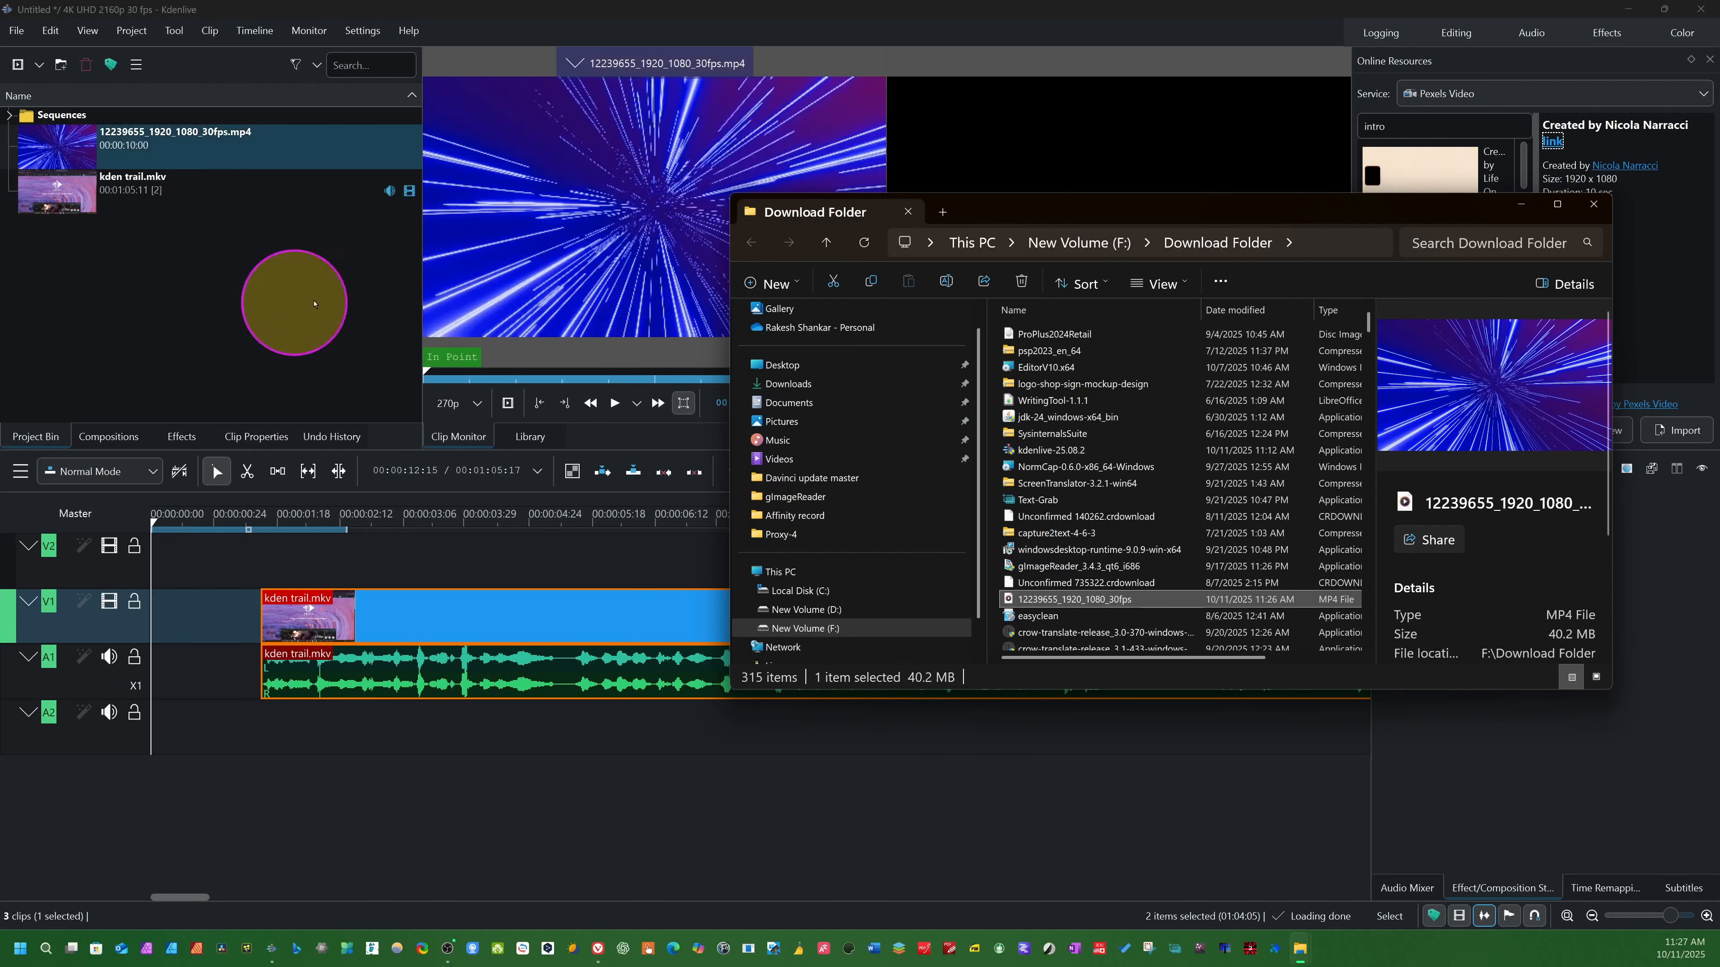
left_click(1521, 204)
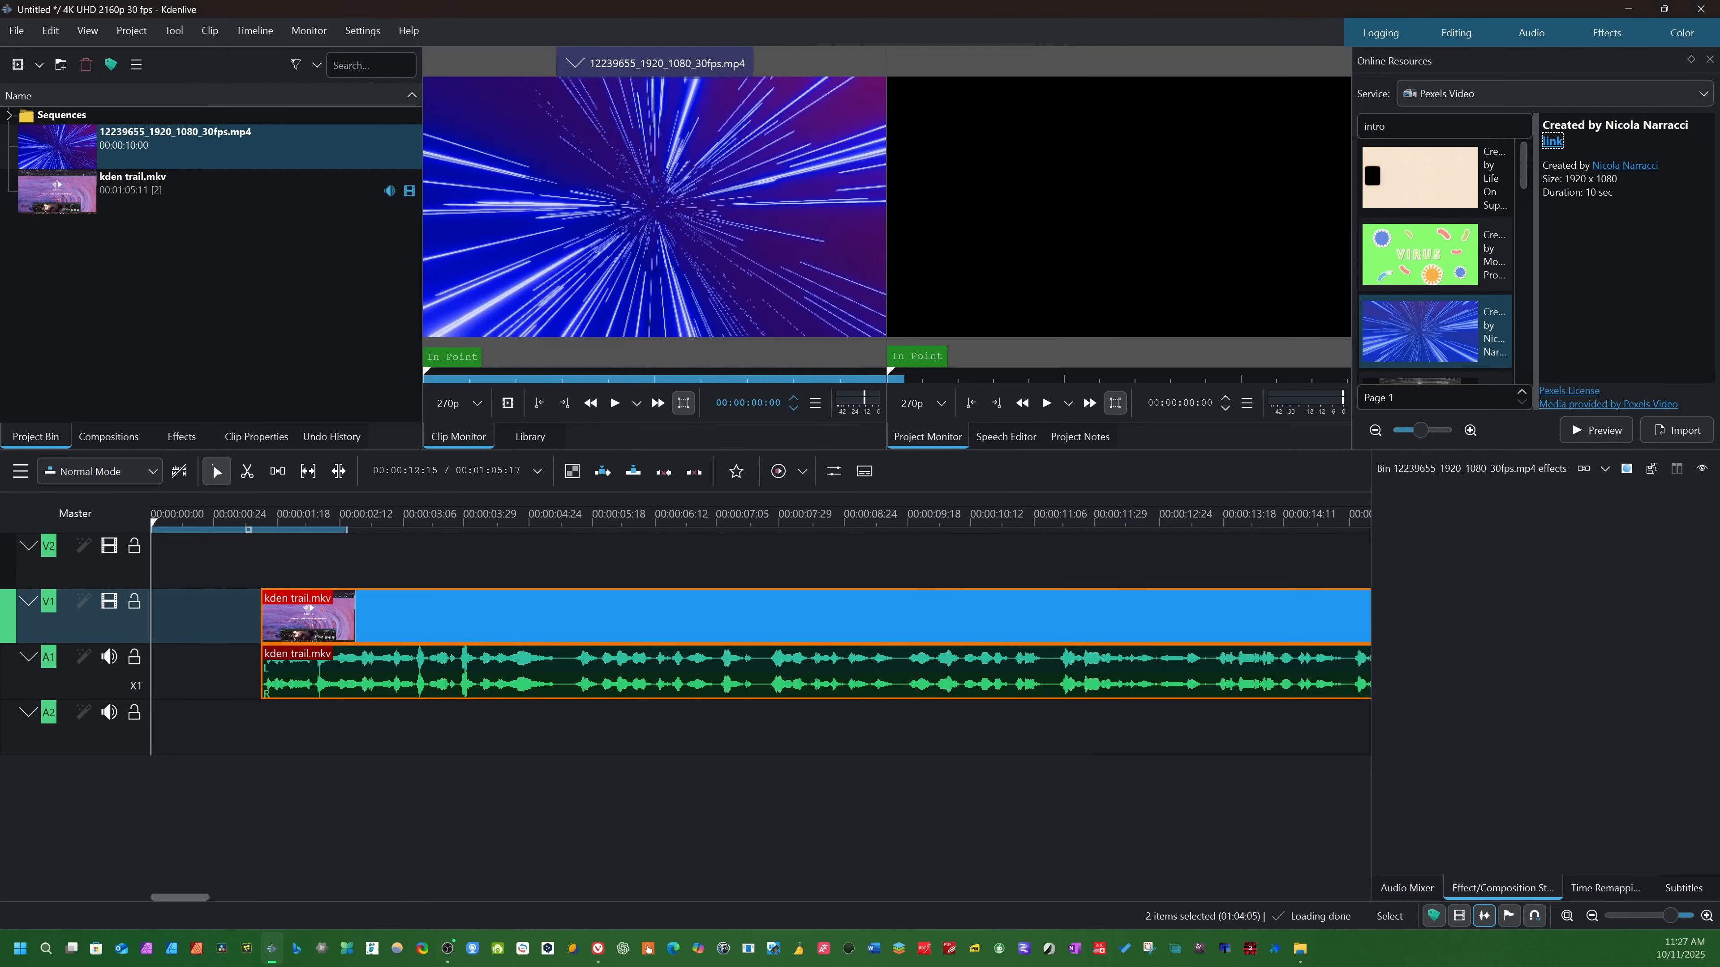
scroll(1455, 284, "down", 3)
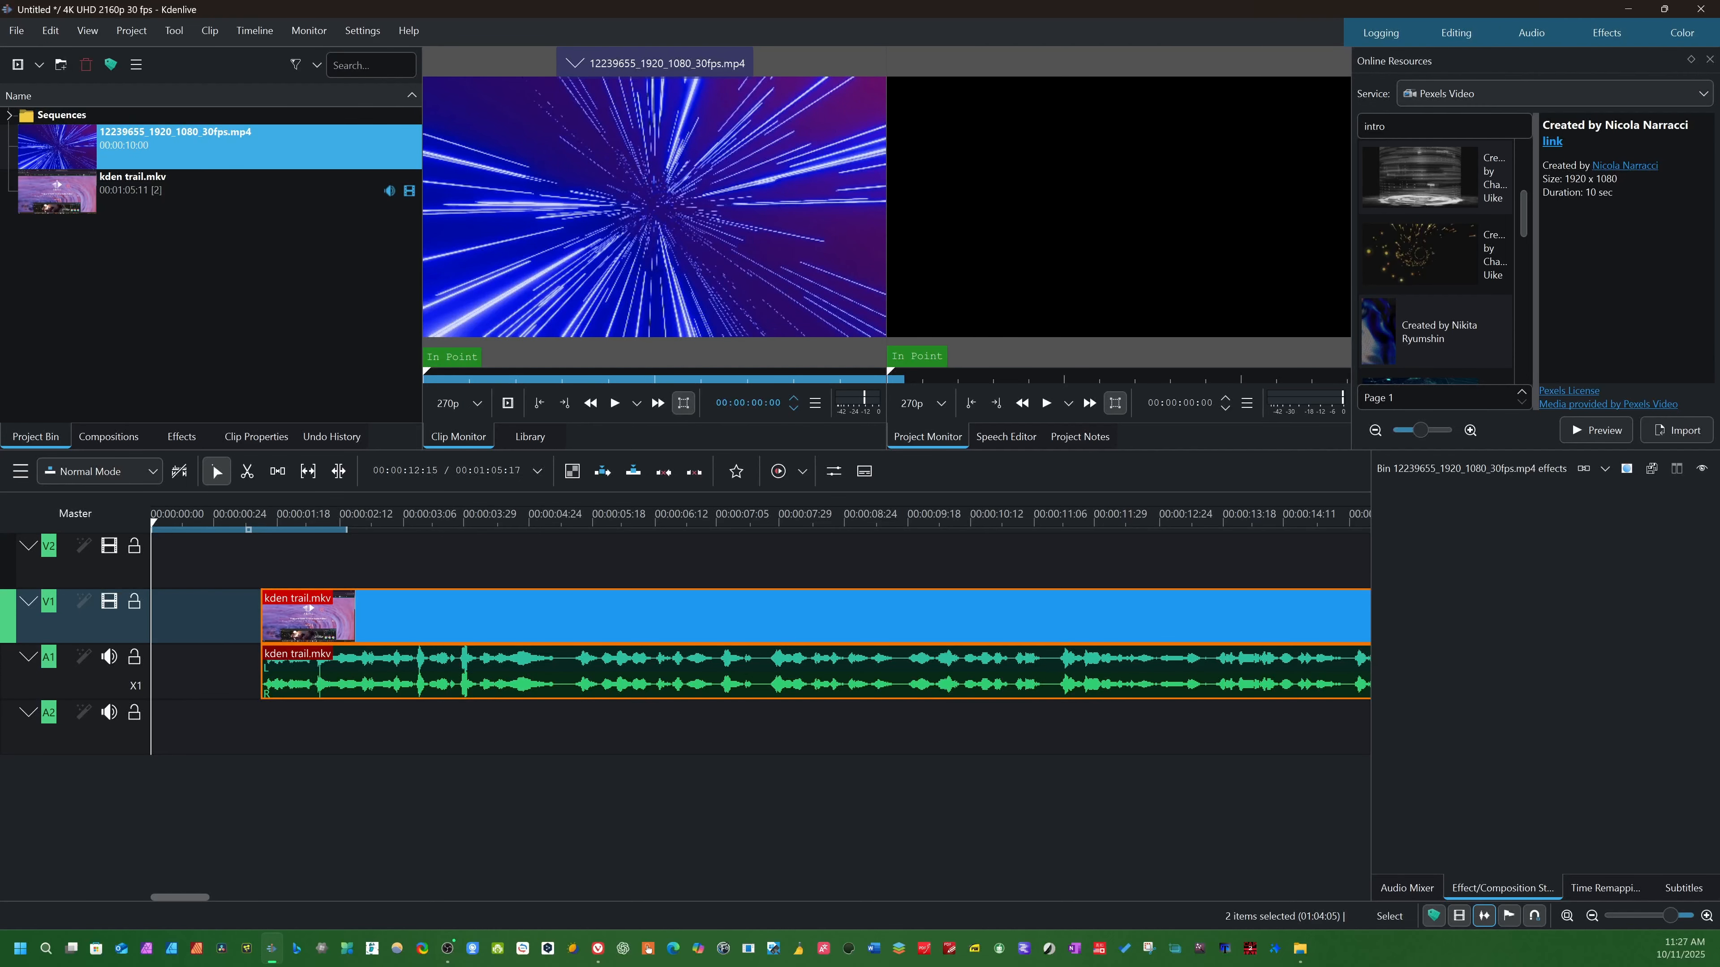
Insert the 12239655_1920_1080_30fps.mp4 clip at the start of track V1 and trim its end to about 2 seconds
left_click(165, 150)
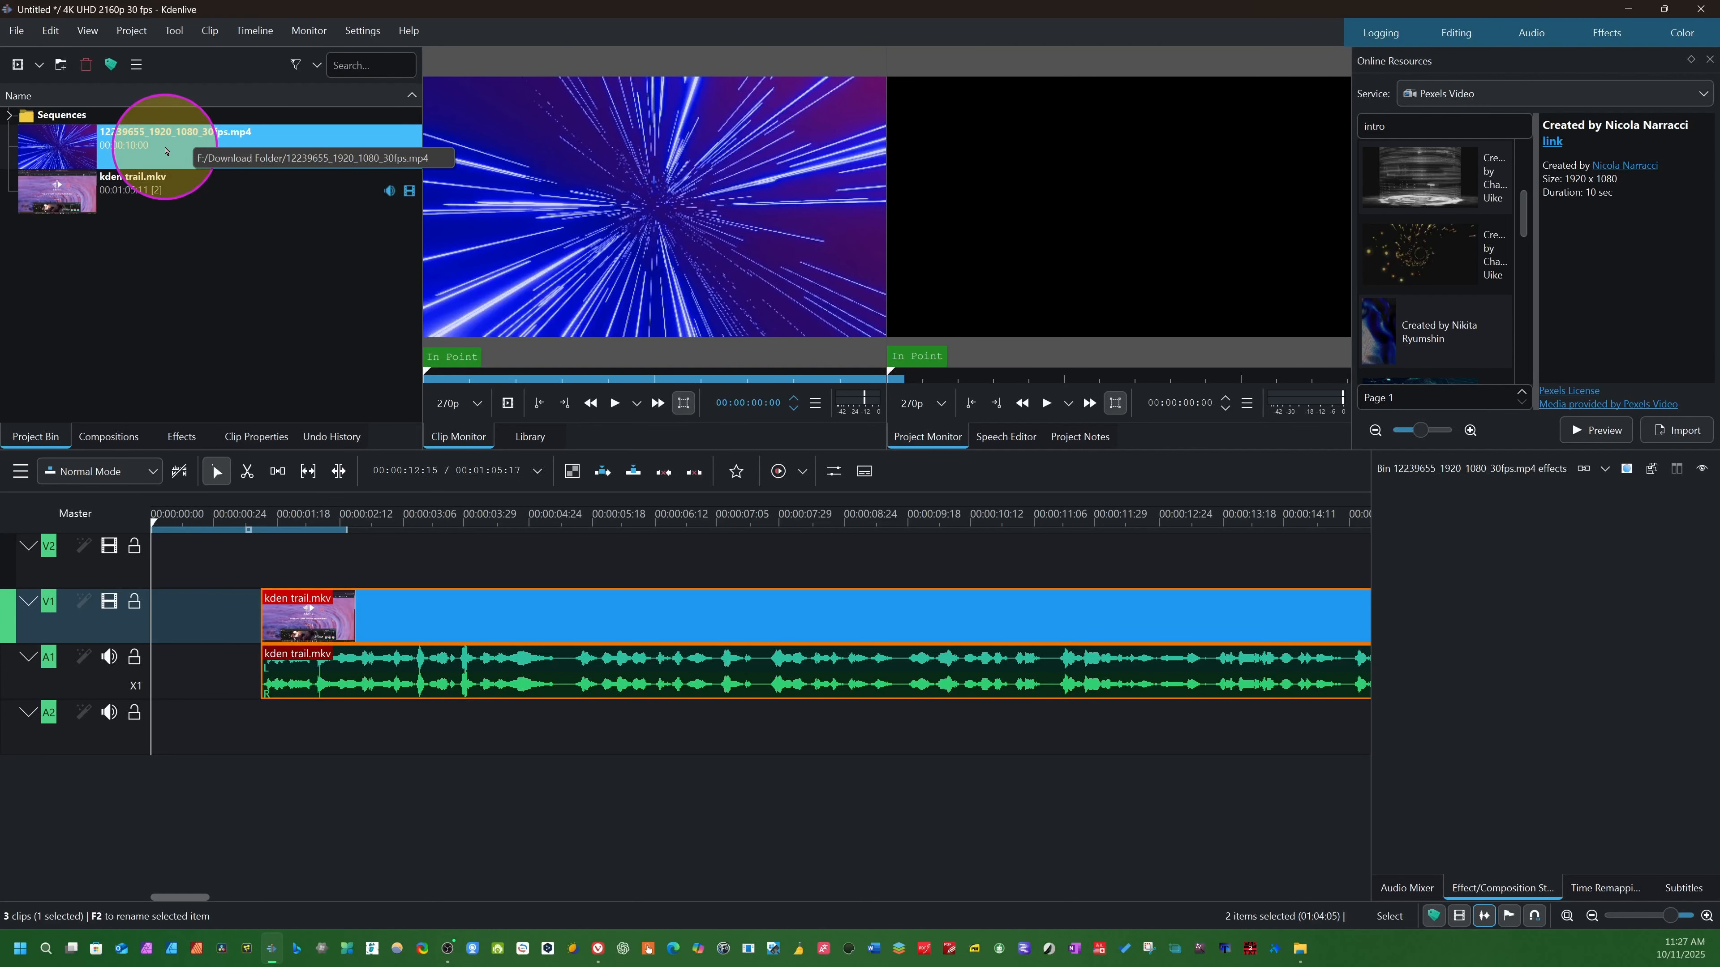
key("v")
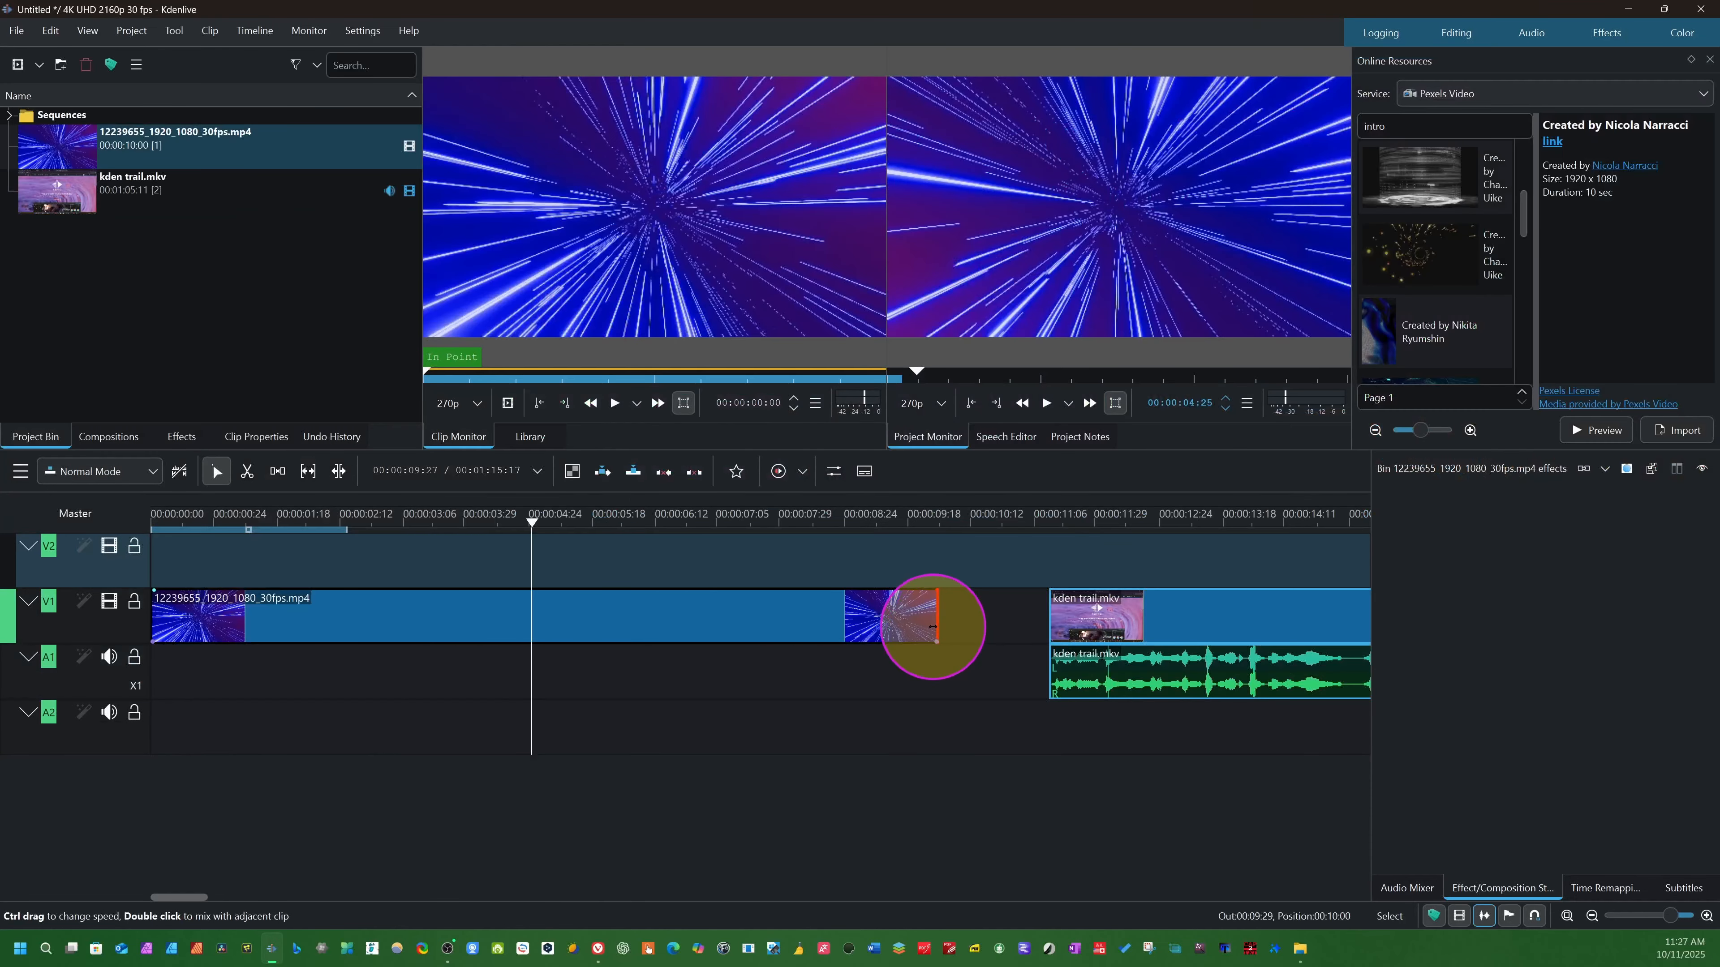
left_click_drag(921, 623, 326, 608)
Play back the trimmed opening clip and remove the empty space between it and kden trail.mkv on the timeline
left_click(180, 596)
key("space")
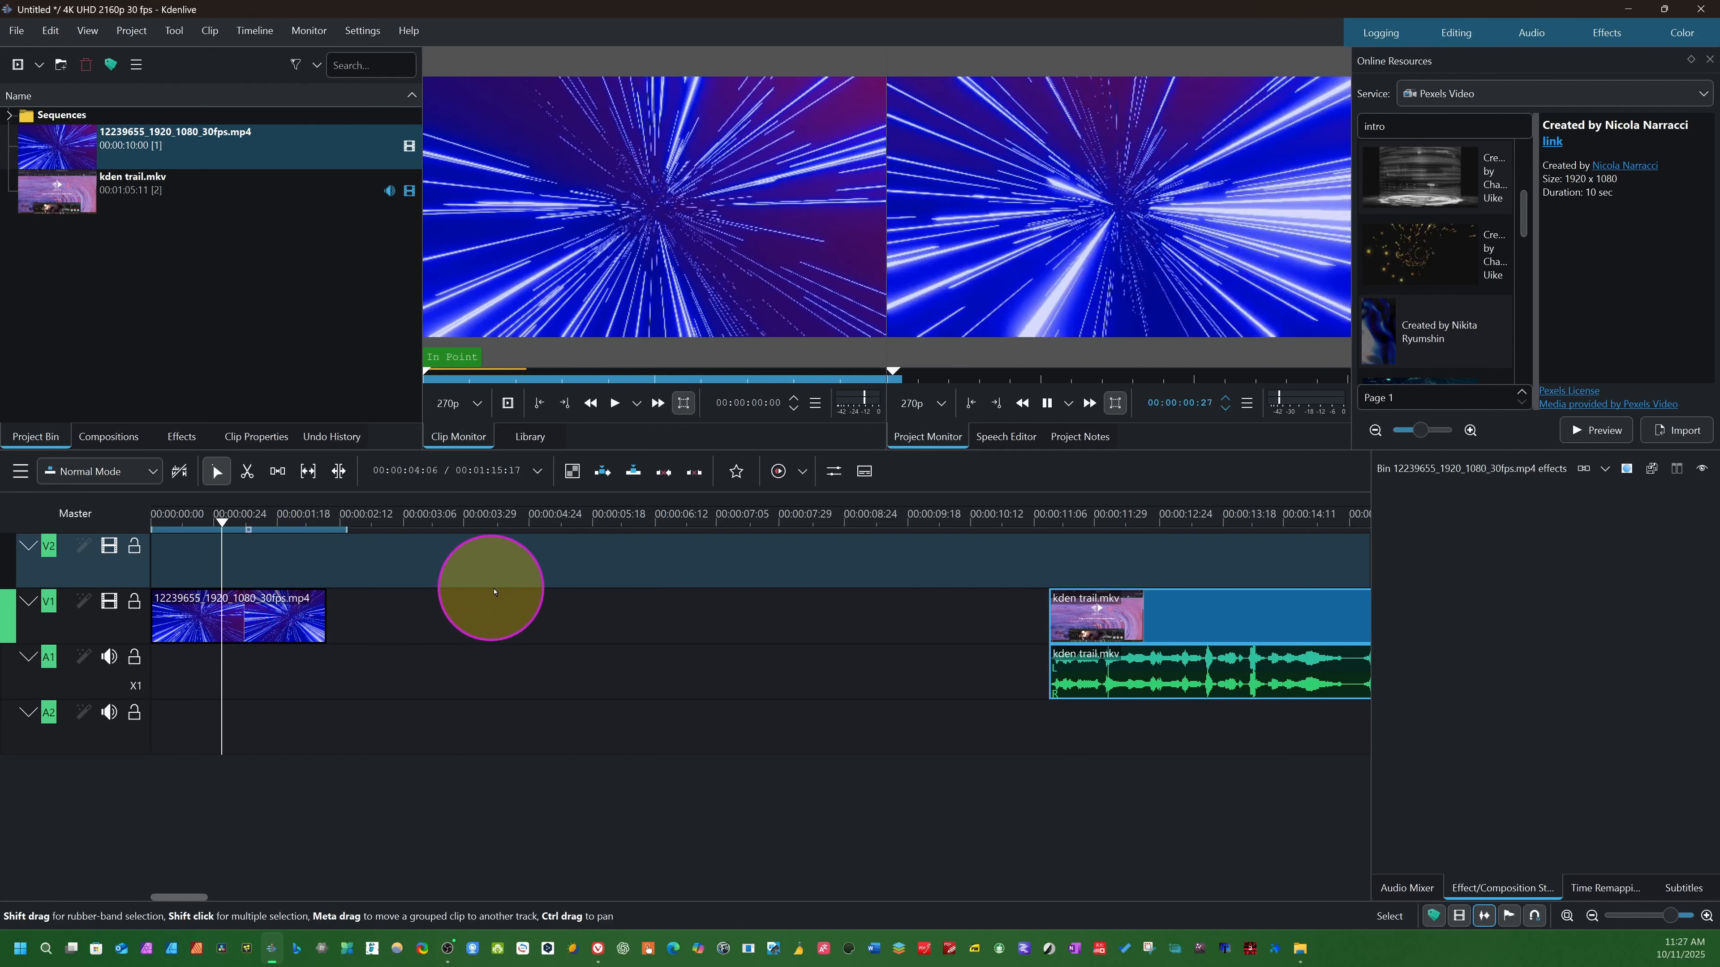
left_click(531, 622)
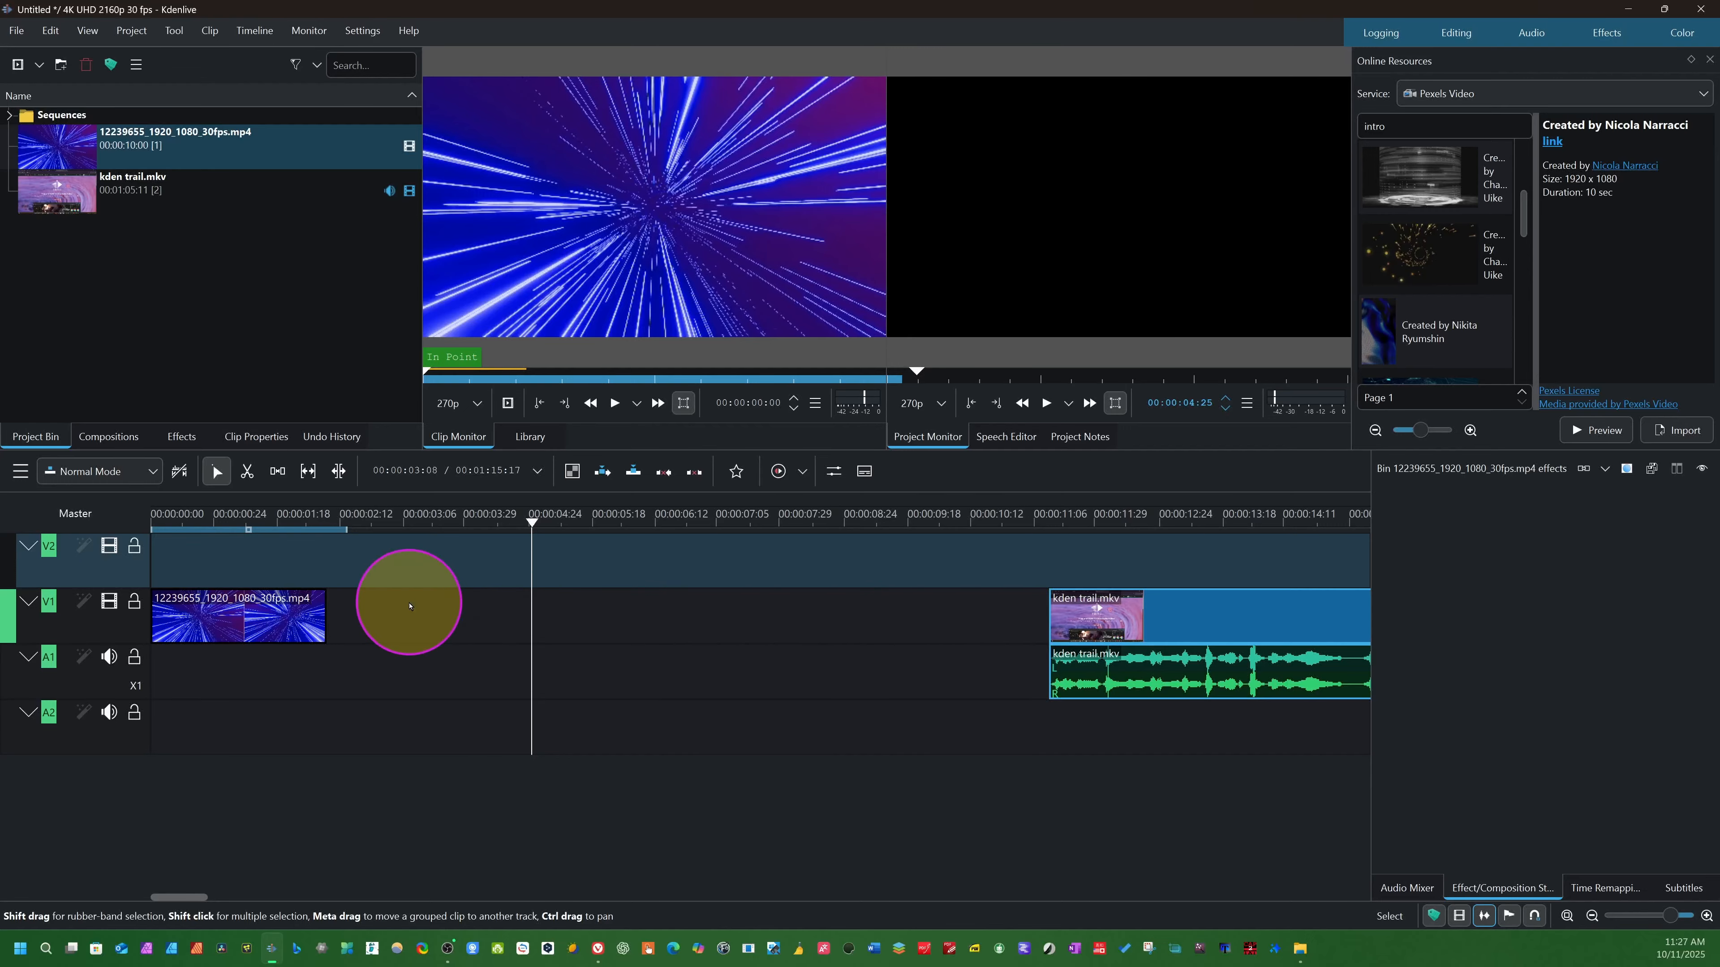
left_click(410, 606)
left_click(842, 619)
right_click(657, 621)
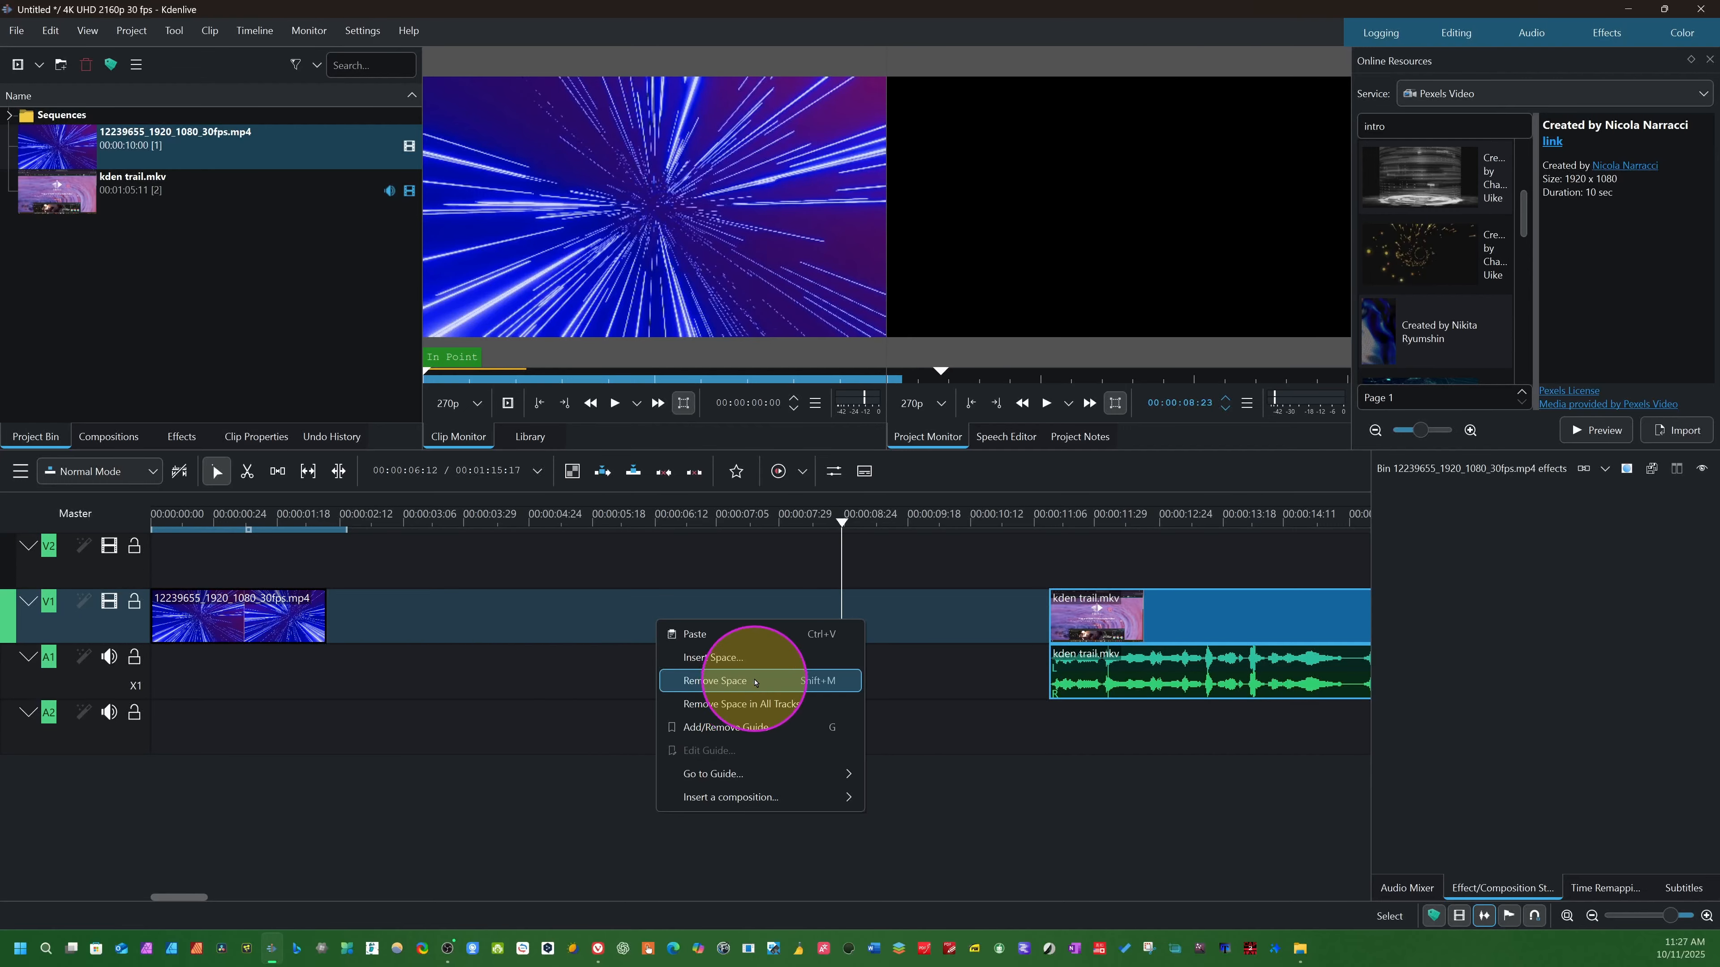
left_click(765, 689)
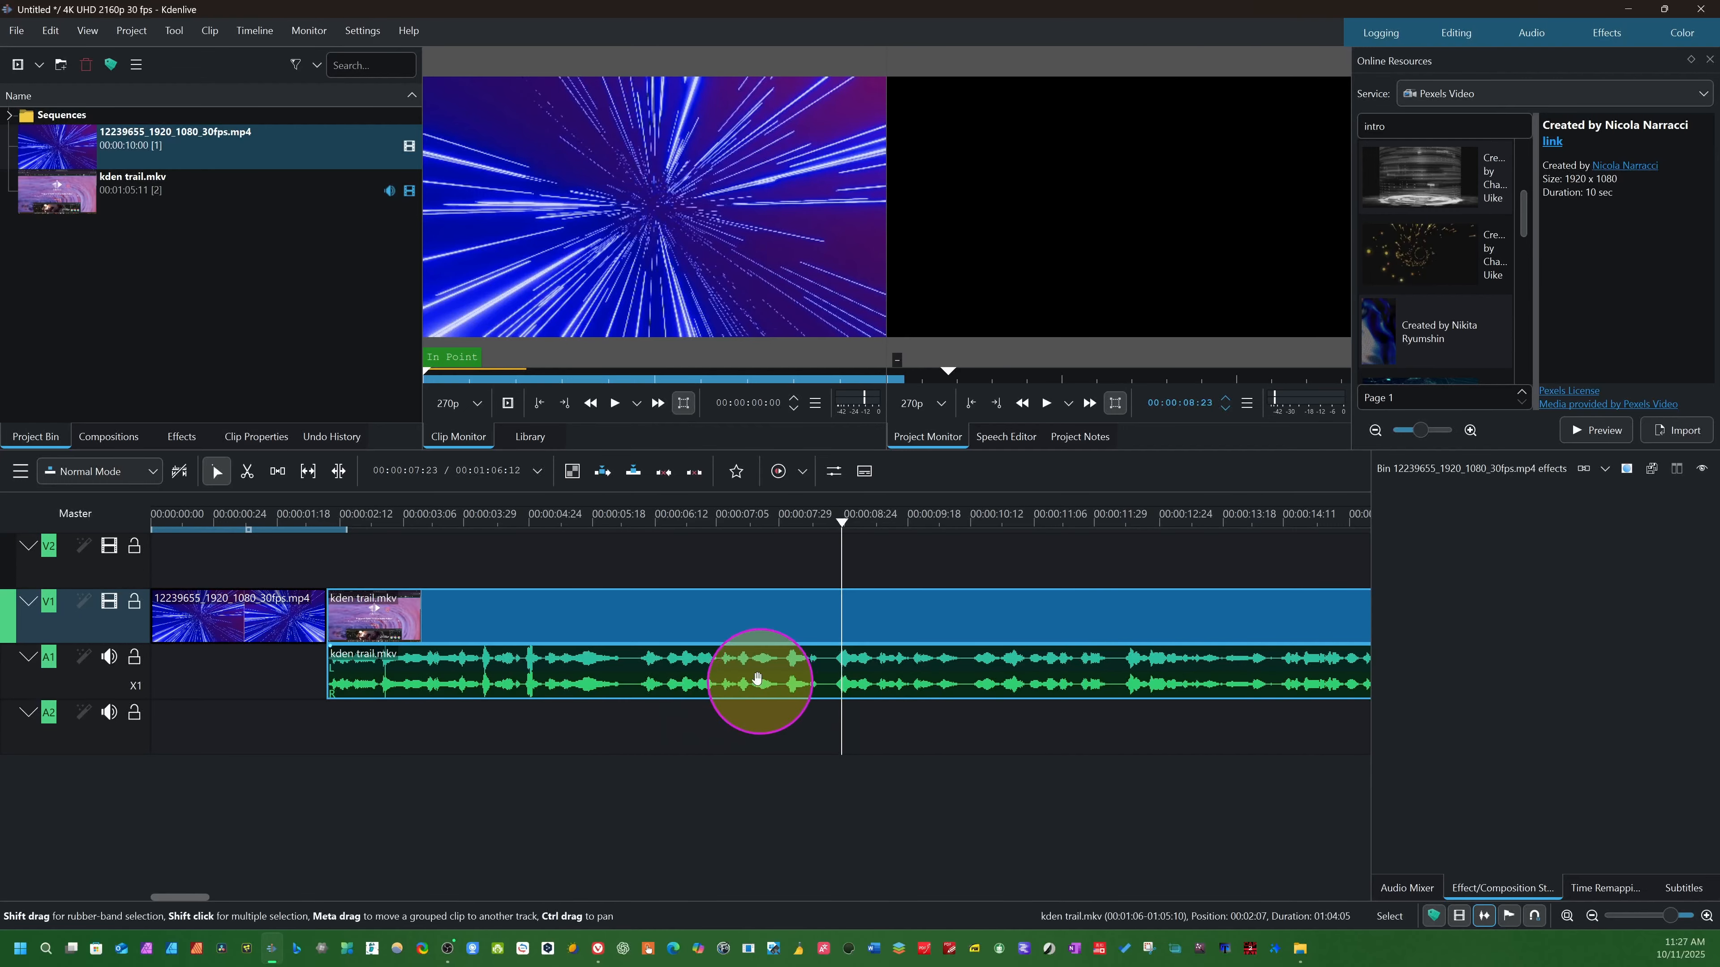
Open the keyboard shortcut configuration and look through the listed actions and their assigned shortcuts
left_click(364, 32)
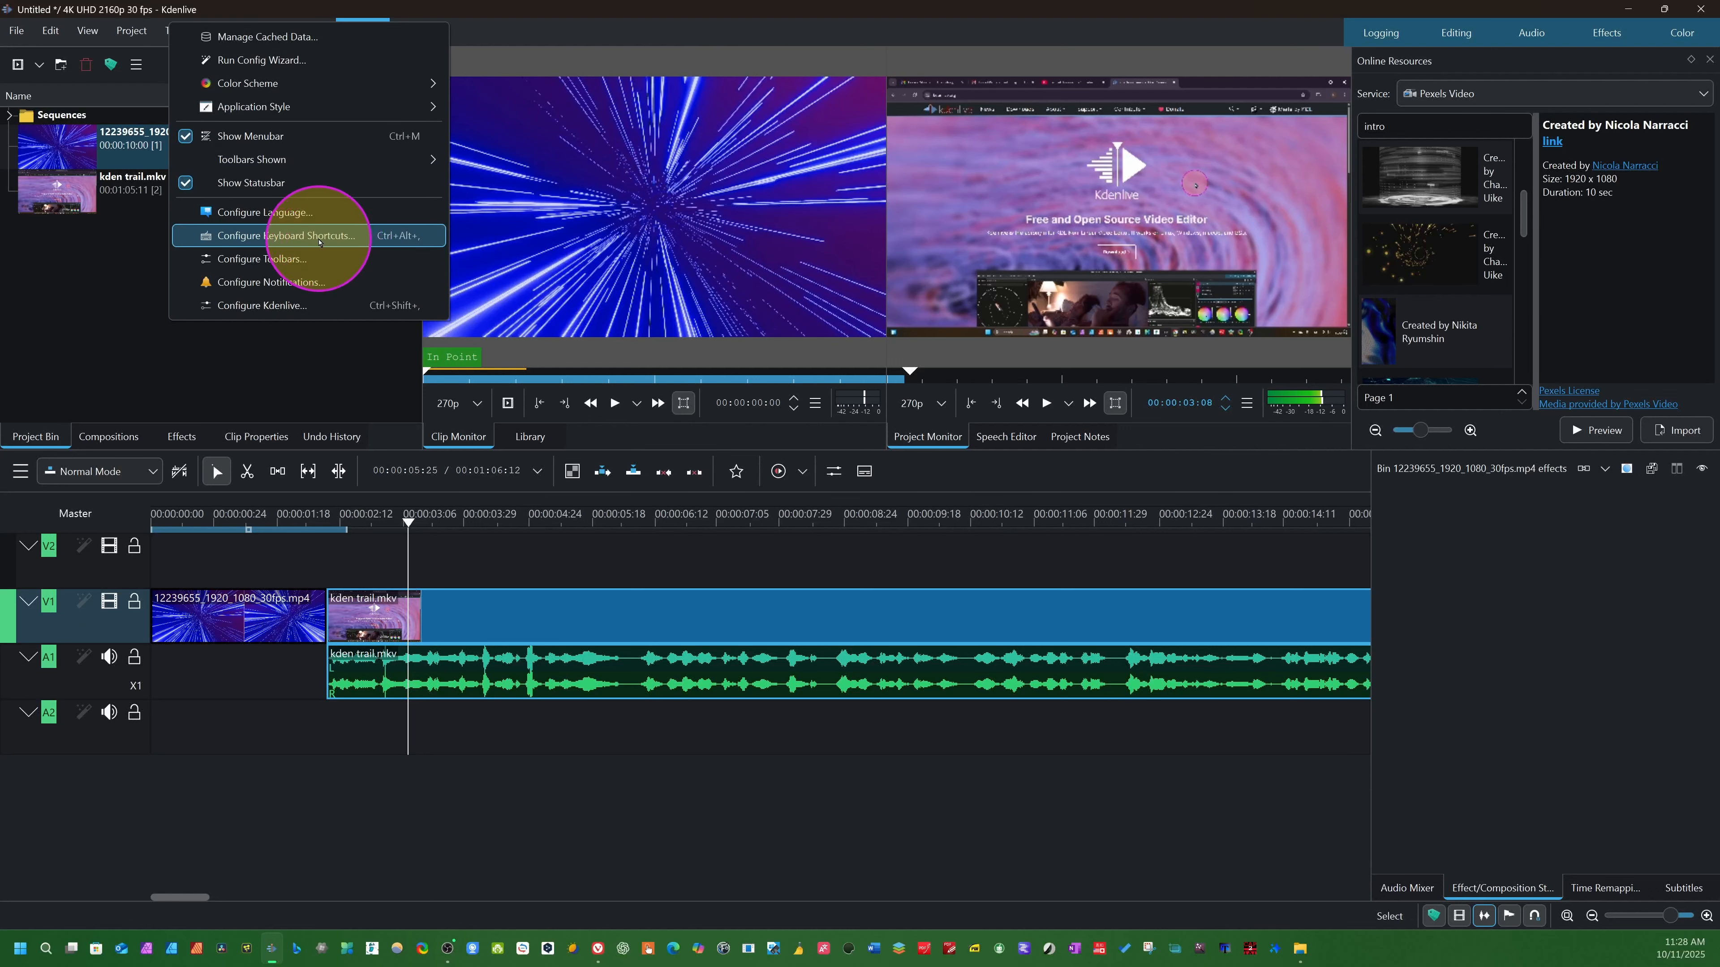
left_click(313, 237)
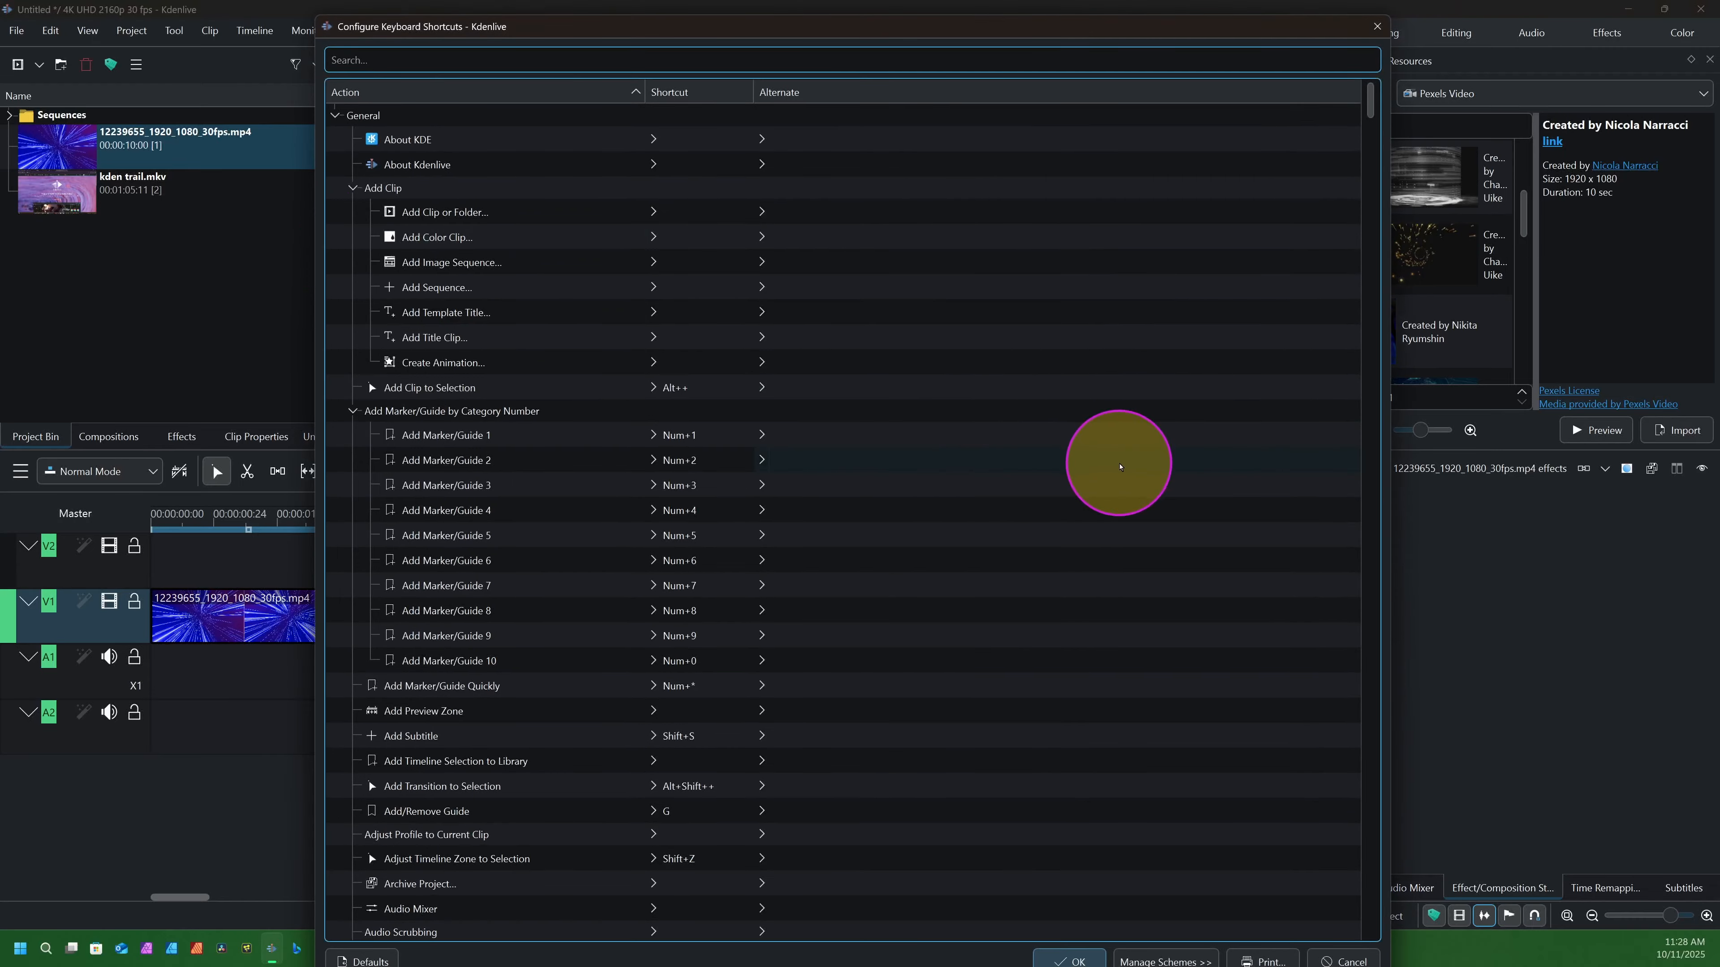
scroll(977, 542, "down", 2)
scroll(433, 516, "up", 5)
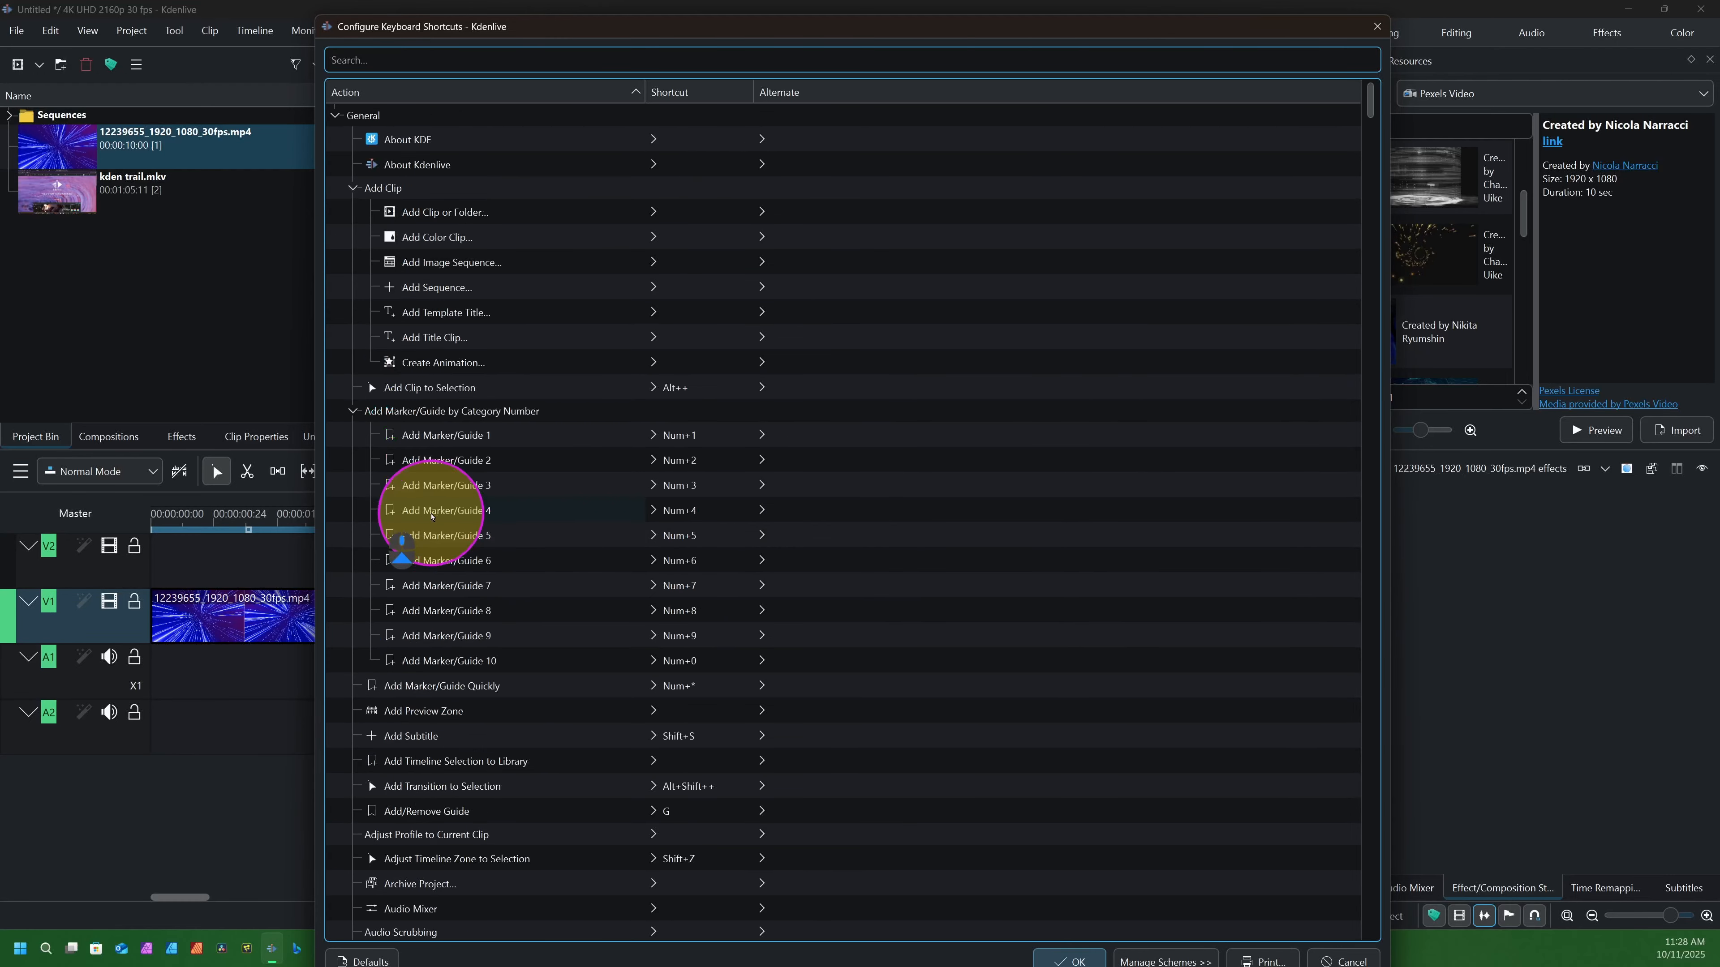
scroll(818, 530, "down", 15)
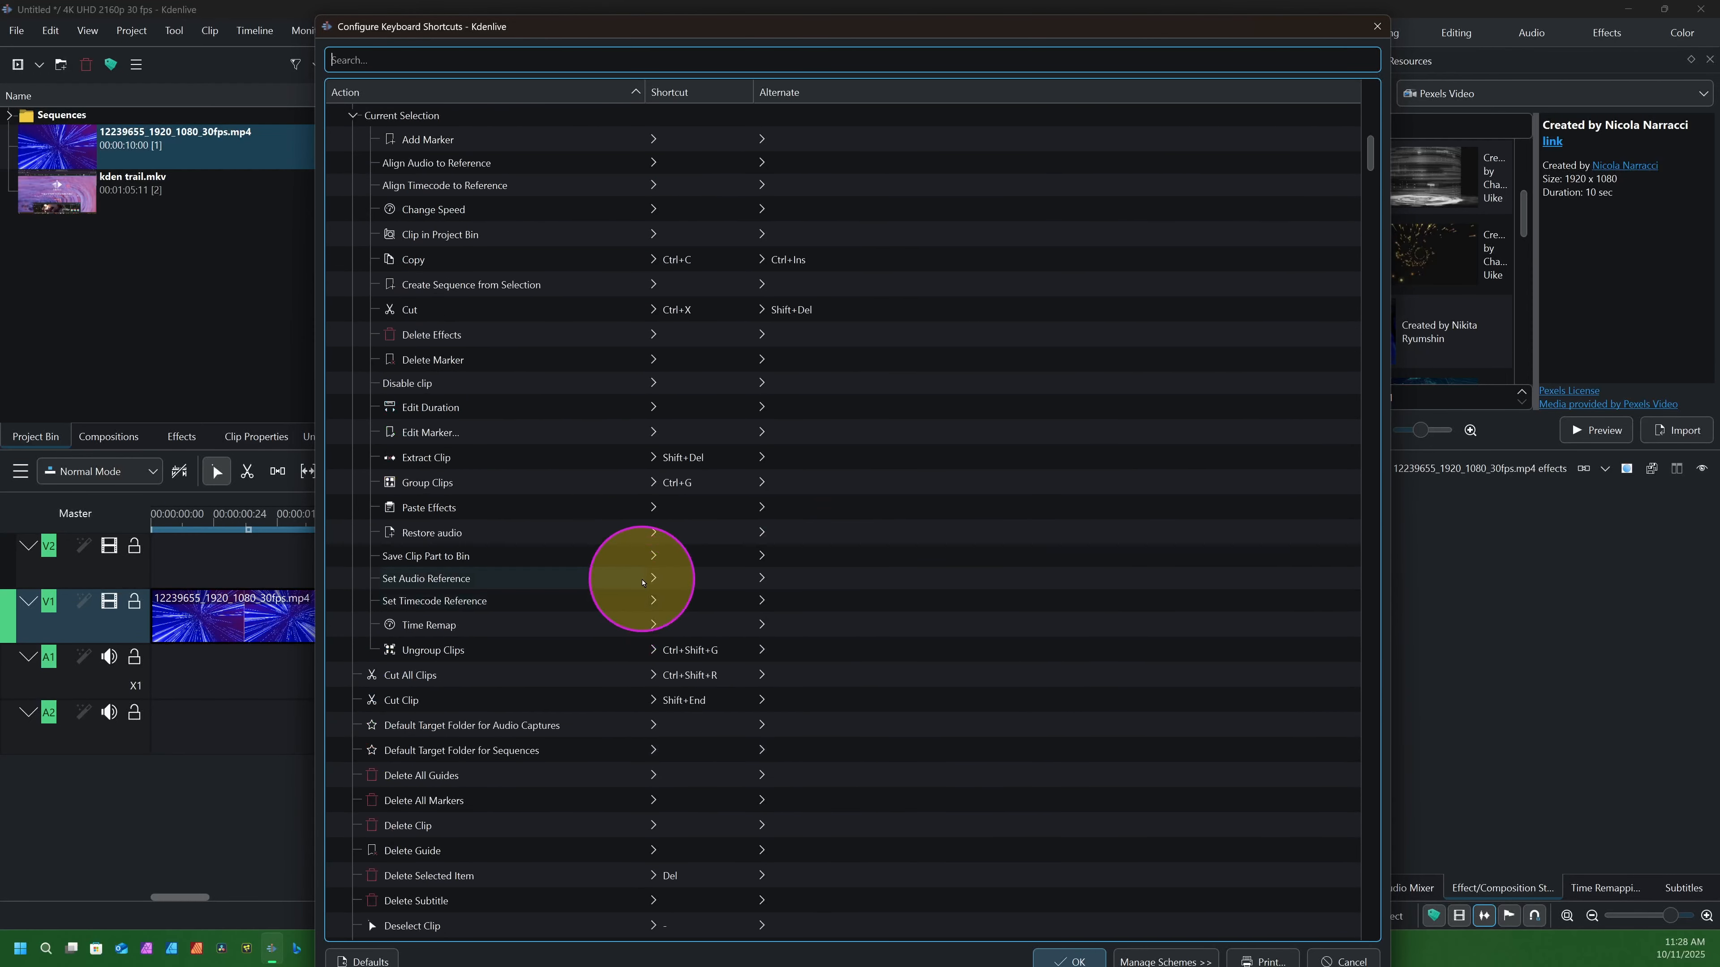
Try switching the Set Audio Reference and Copy actions to custom shortcuts, and close the configuration without saving
left_click(636, 577)
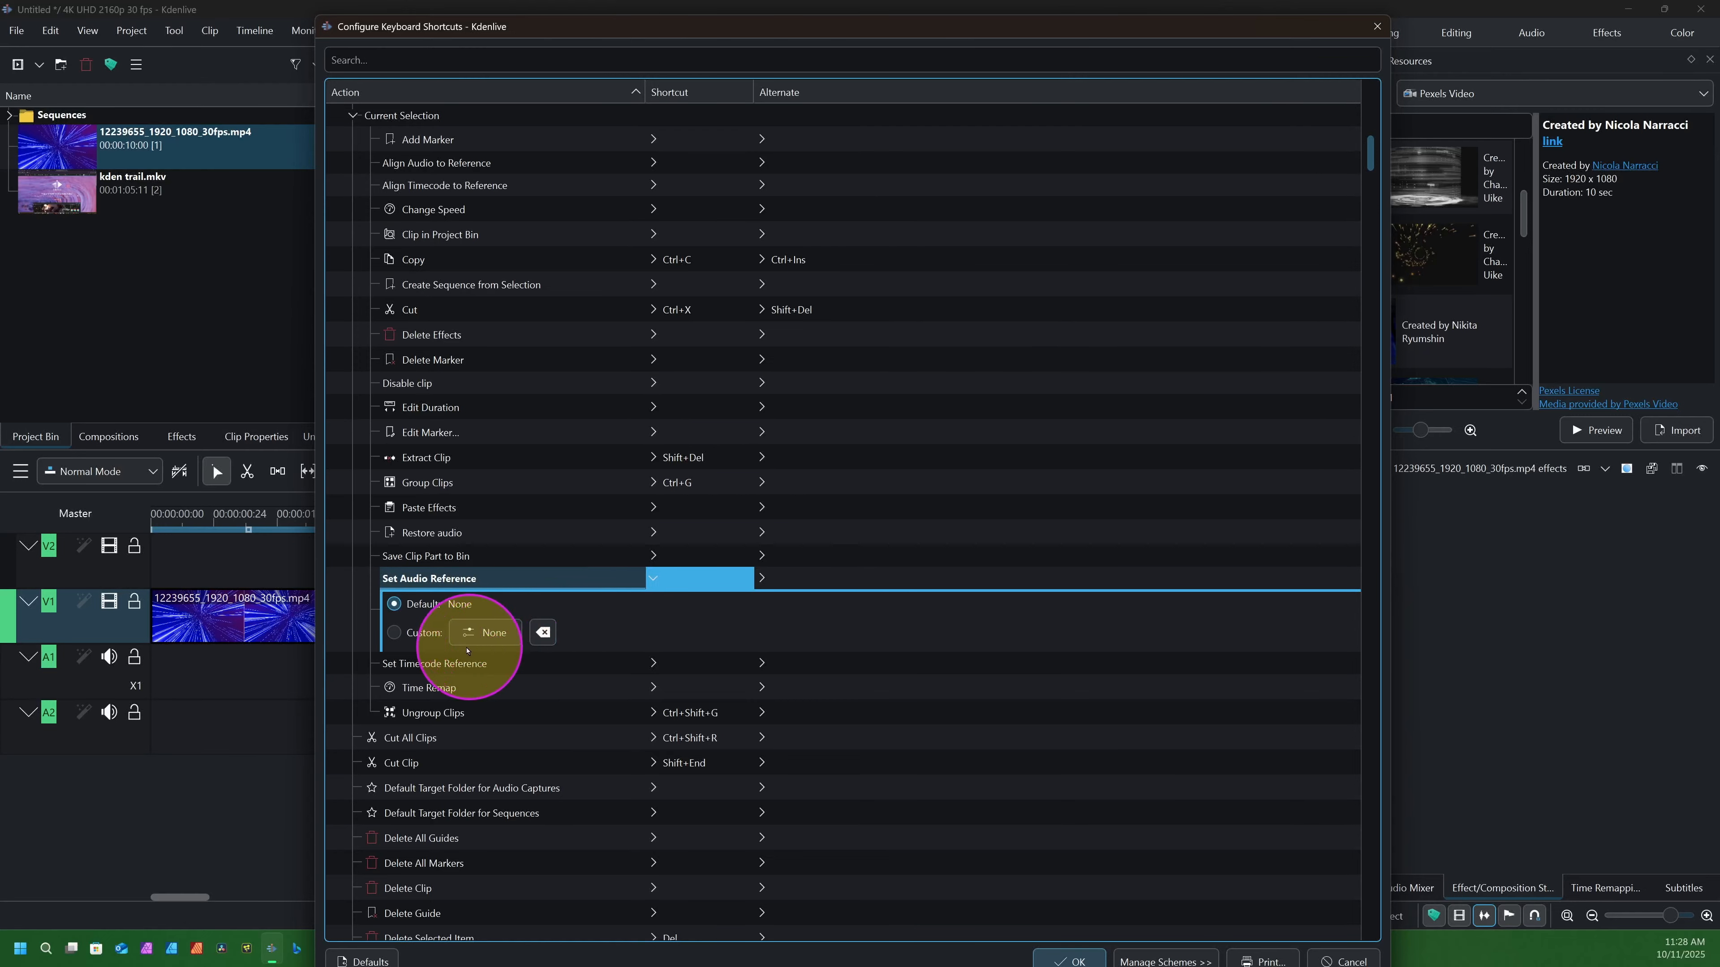
left_click(393, 632)
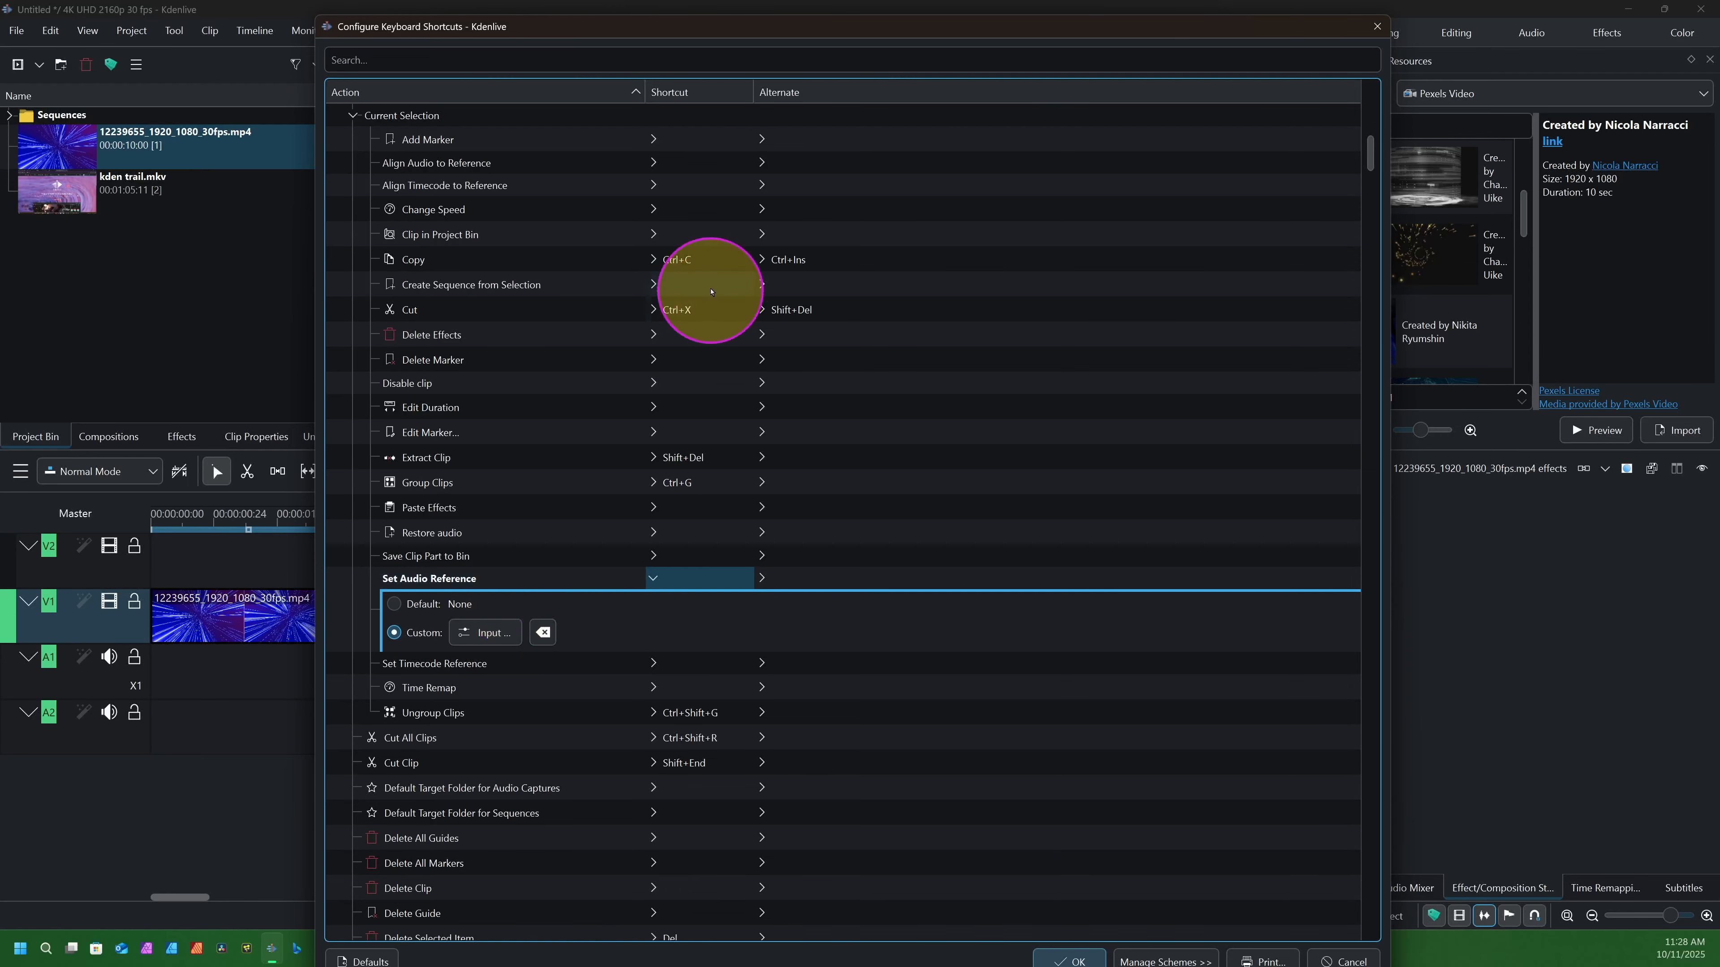
left_click(576, 259)
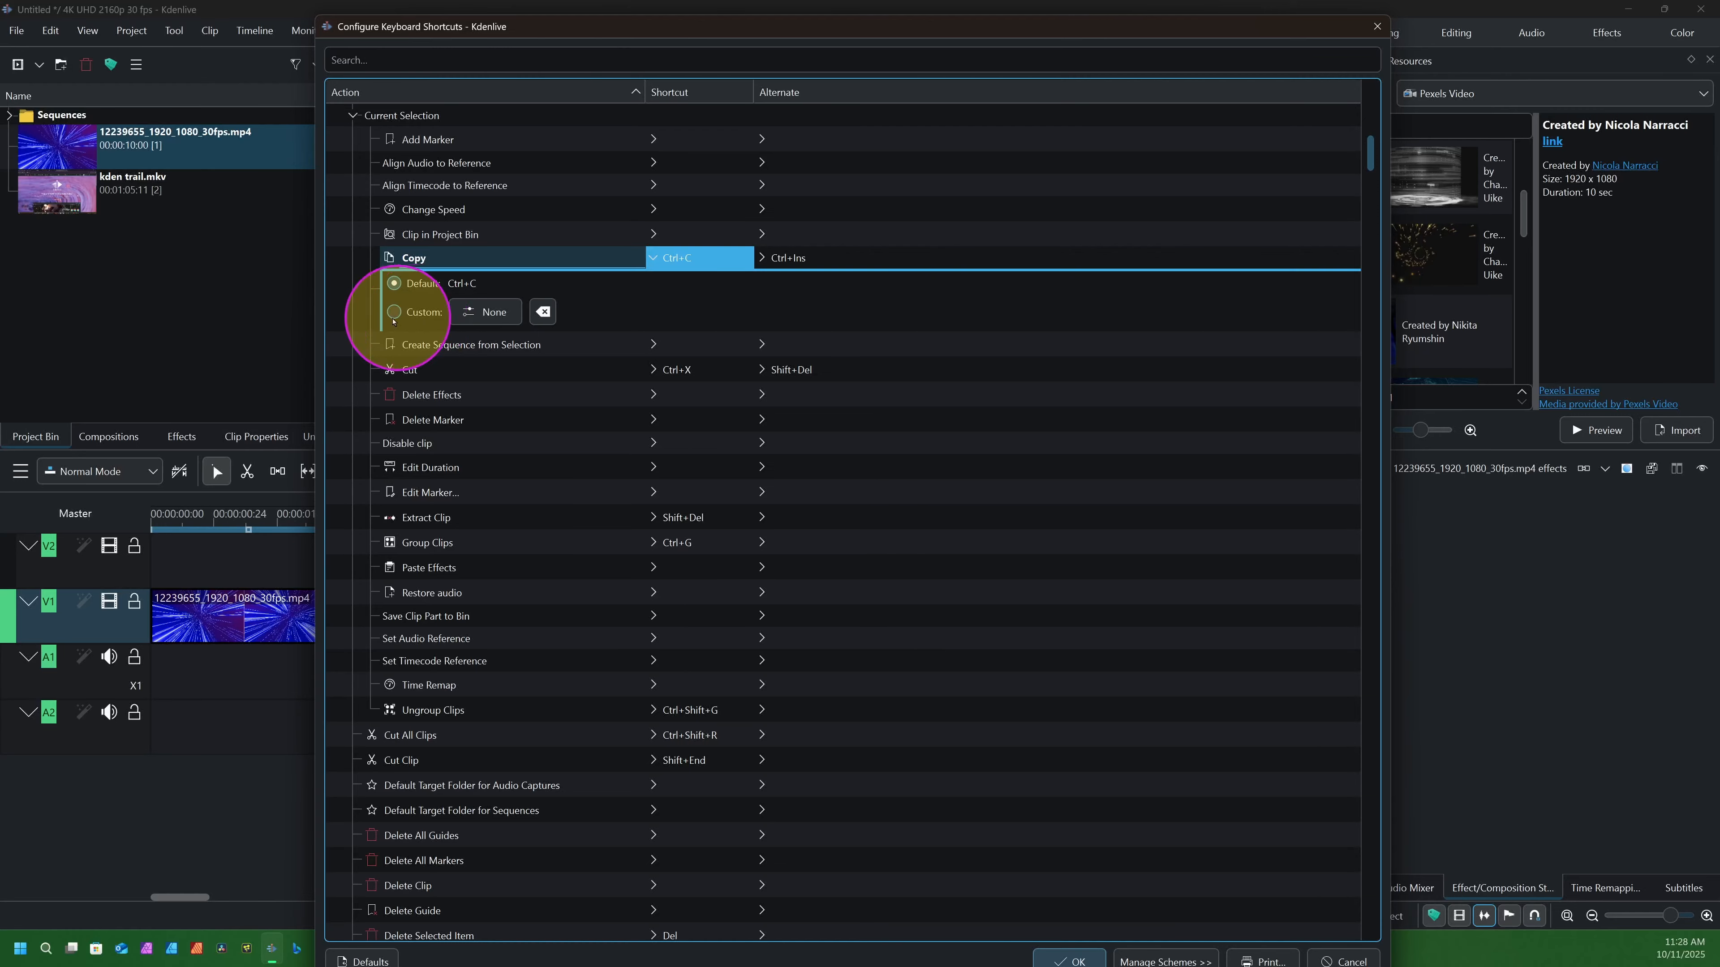
left_click(393, 313)
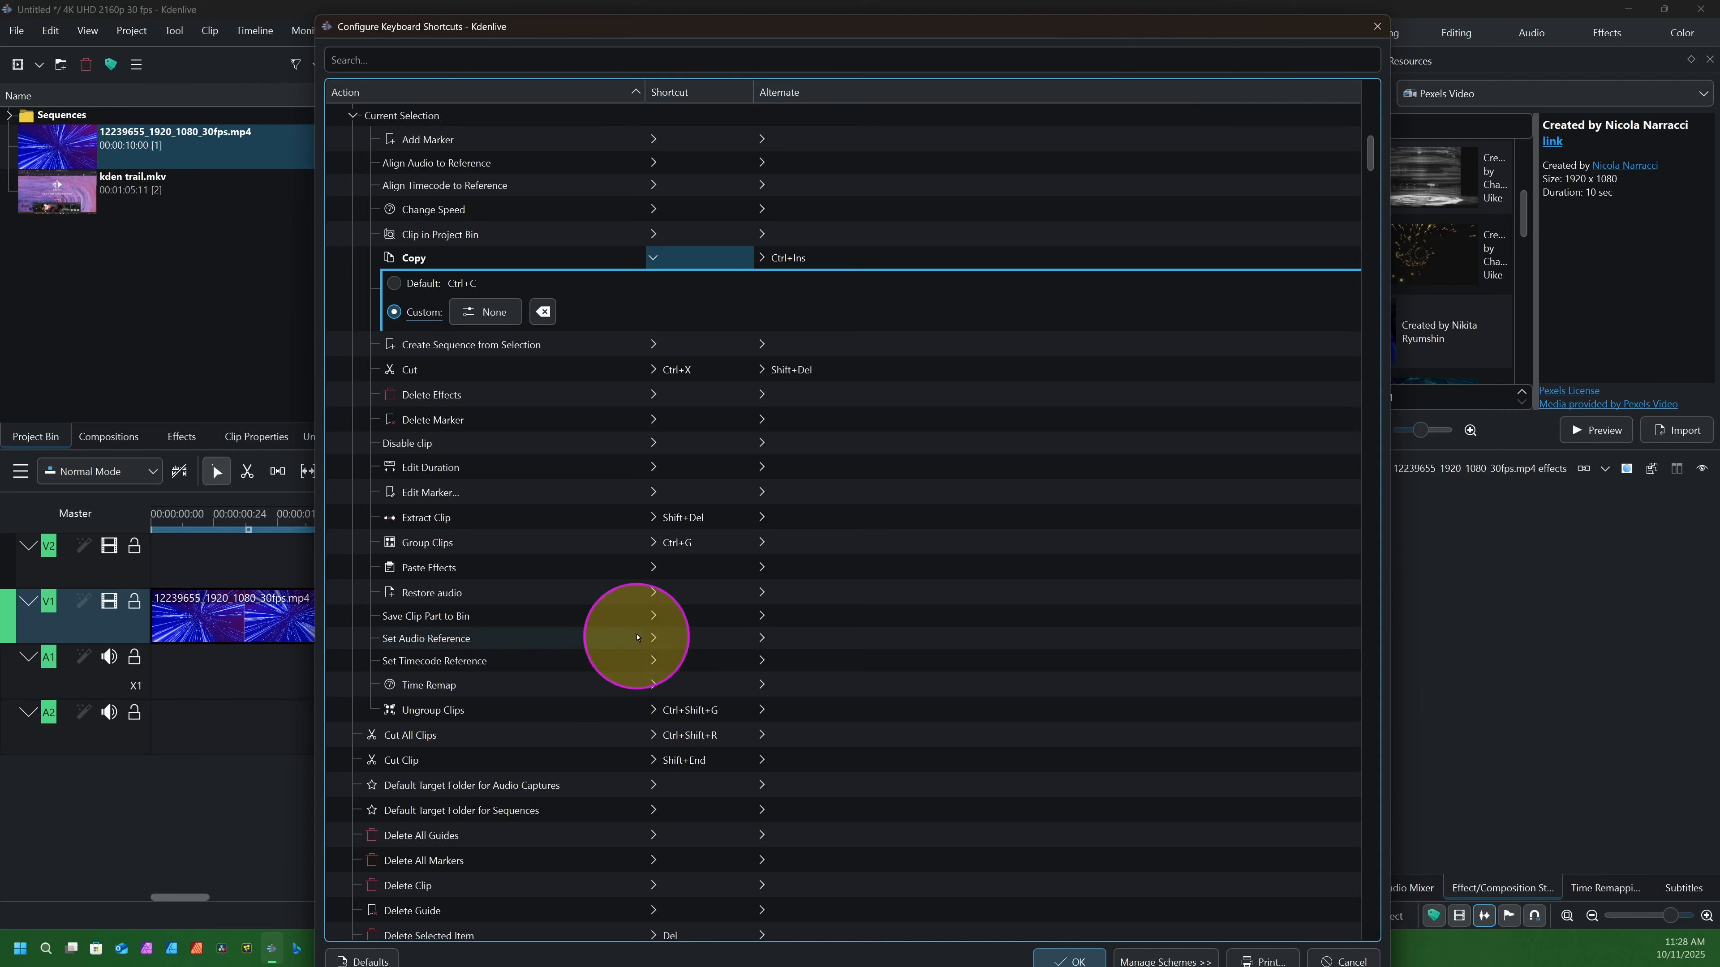
scroll(637, 636, "down", 20)
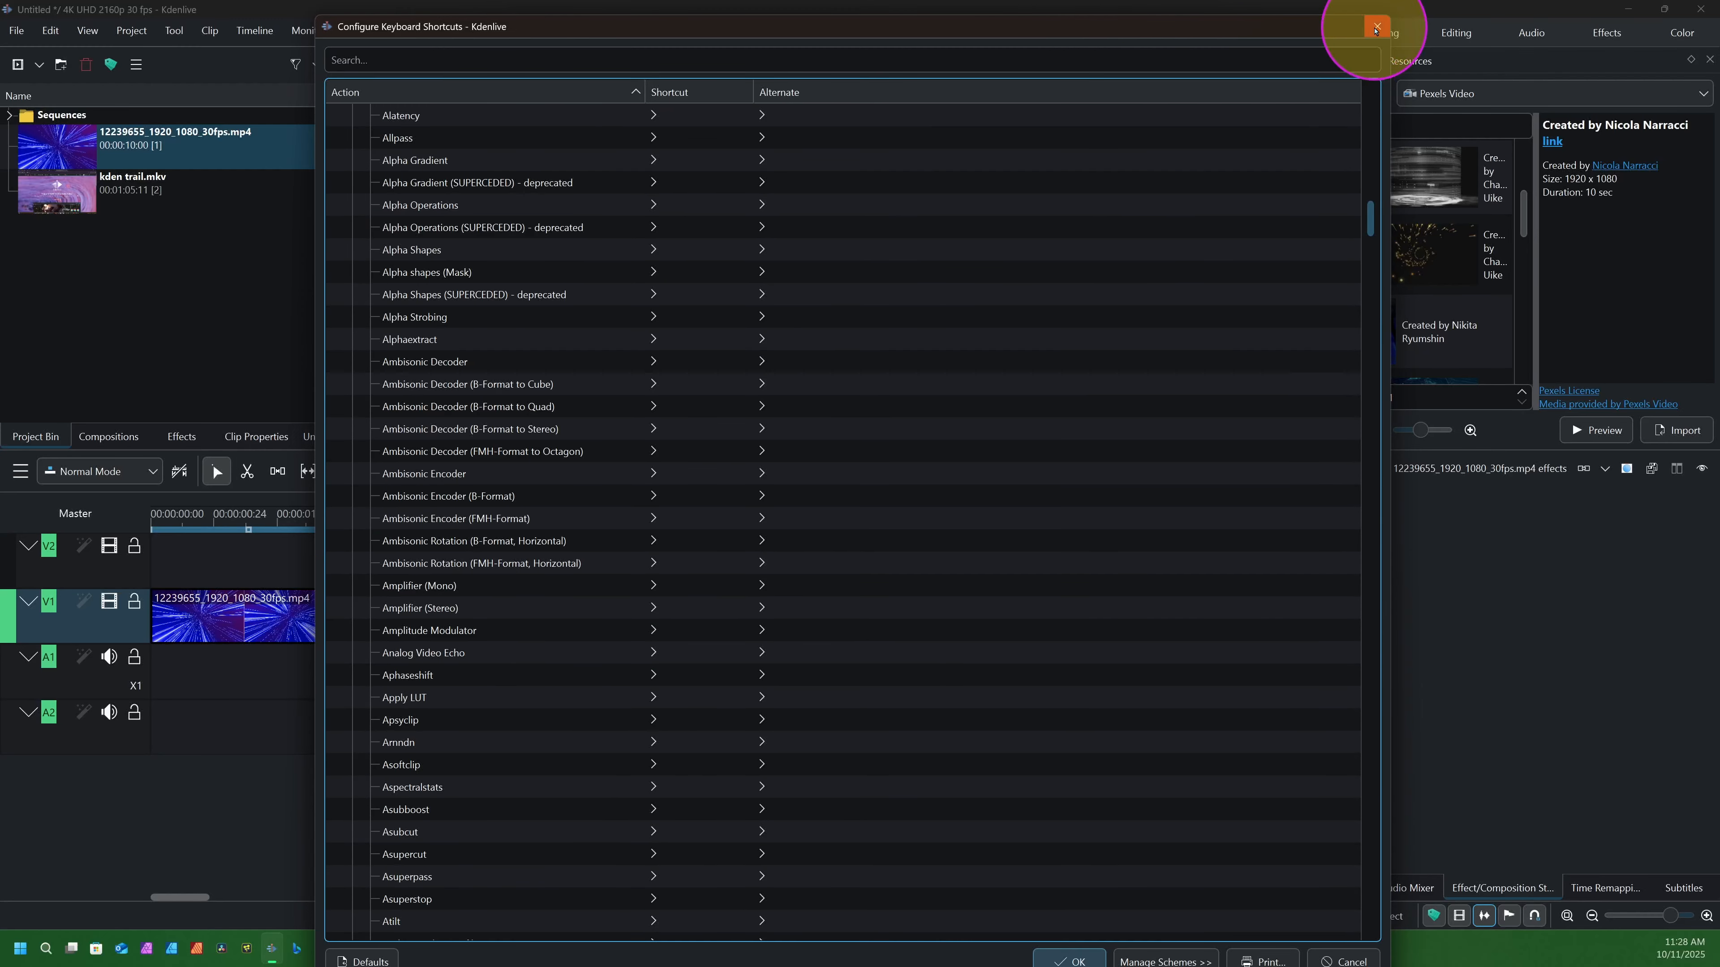
left_click(1374, 28)
Move the playhead back into the opening clip, about 10 frames from the start of the timeline
scroll(806, 596, "down", 4)
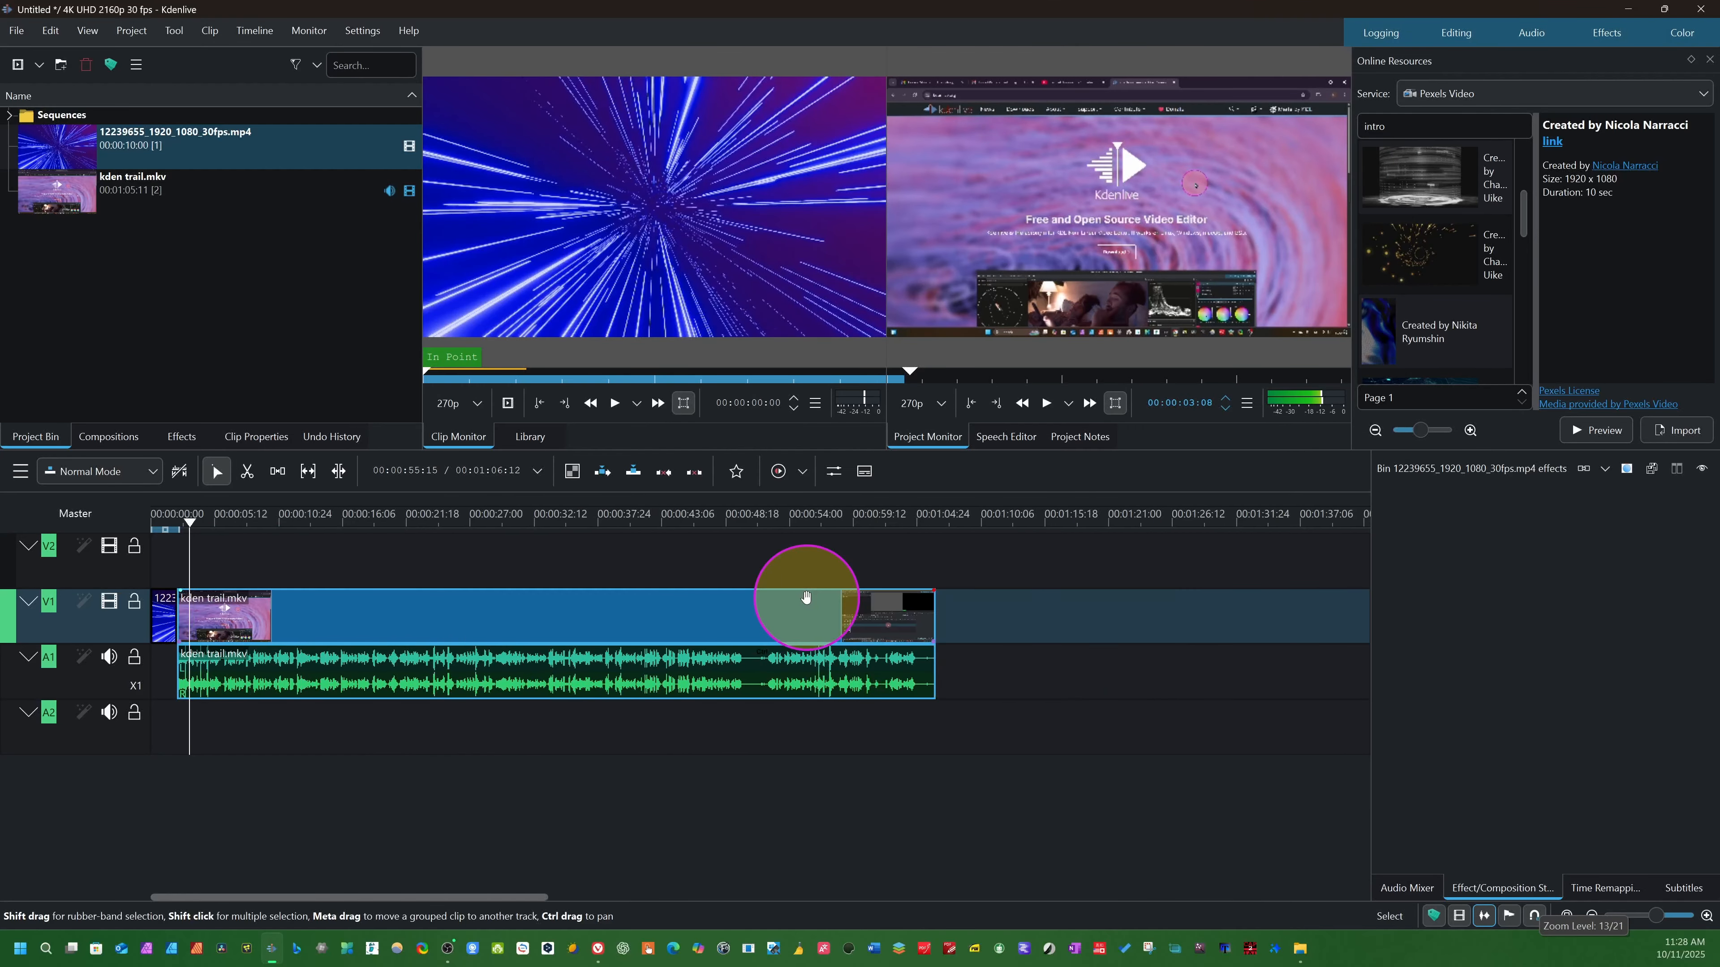
scroll(807, 601, "down", 1)
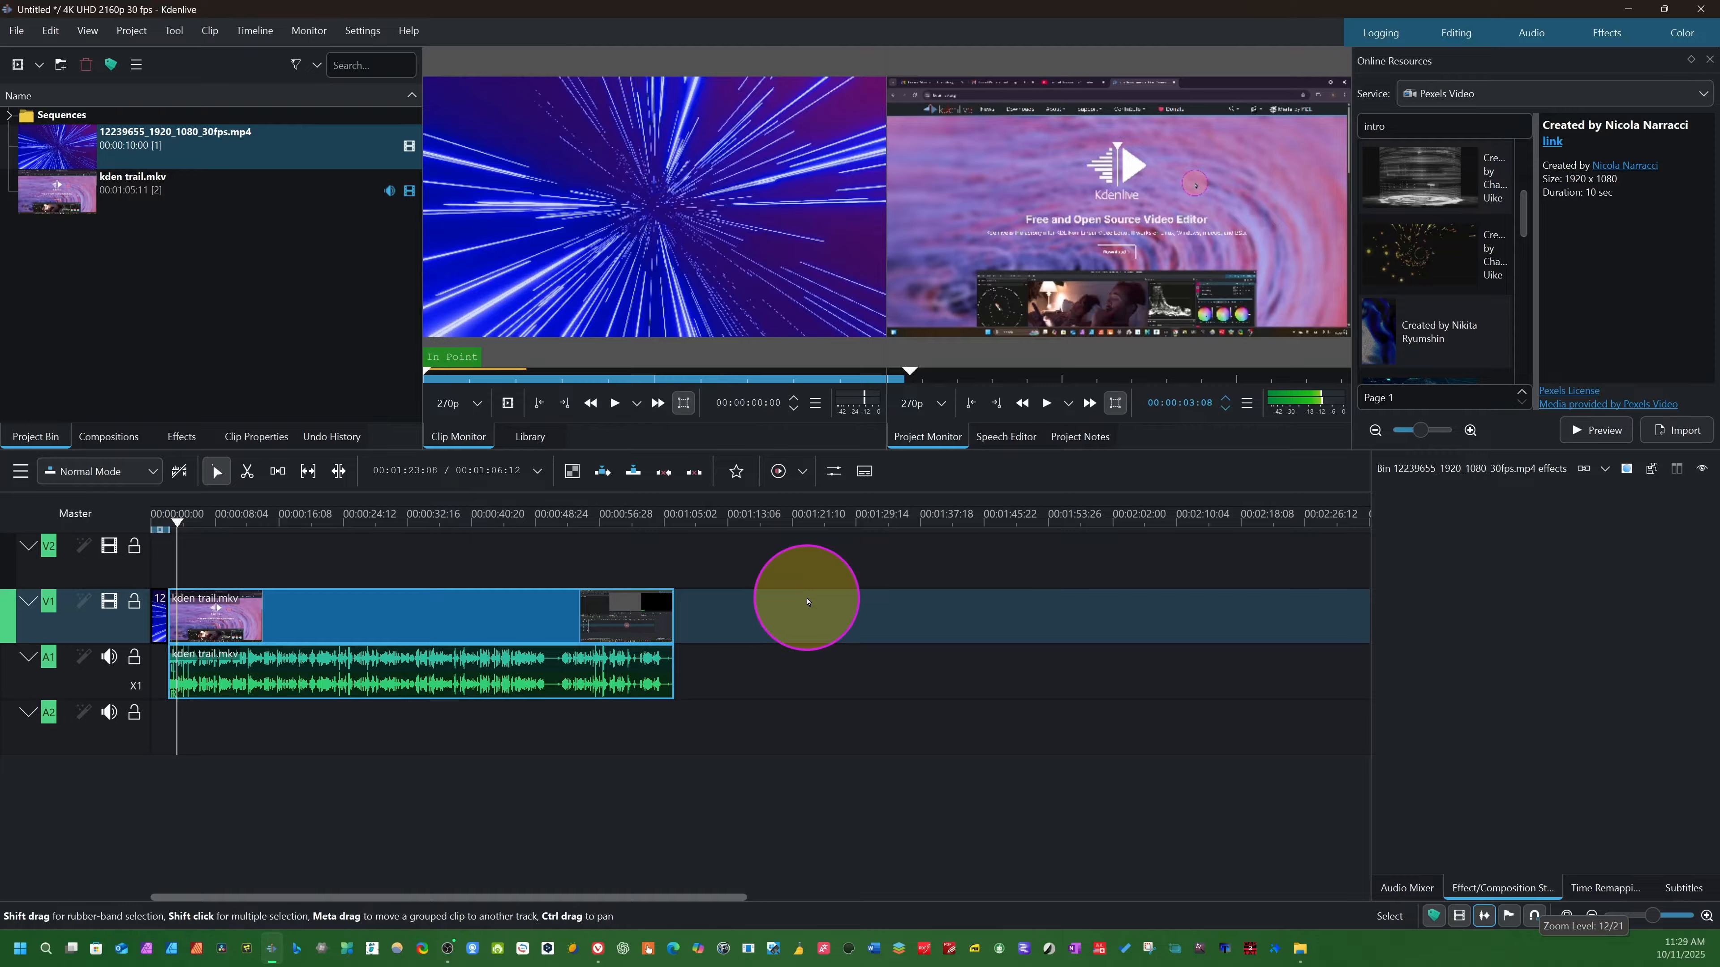
left_click_drag(178, 528, 153, 531)
scroll(207, 561, "up", 5)
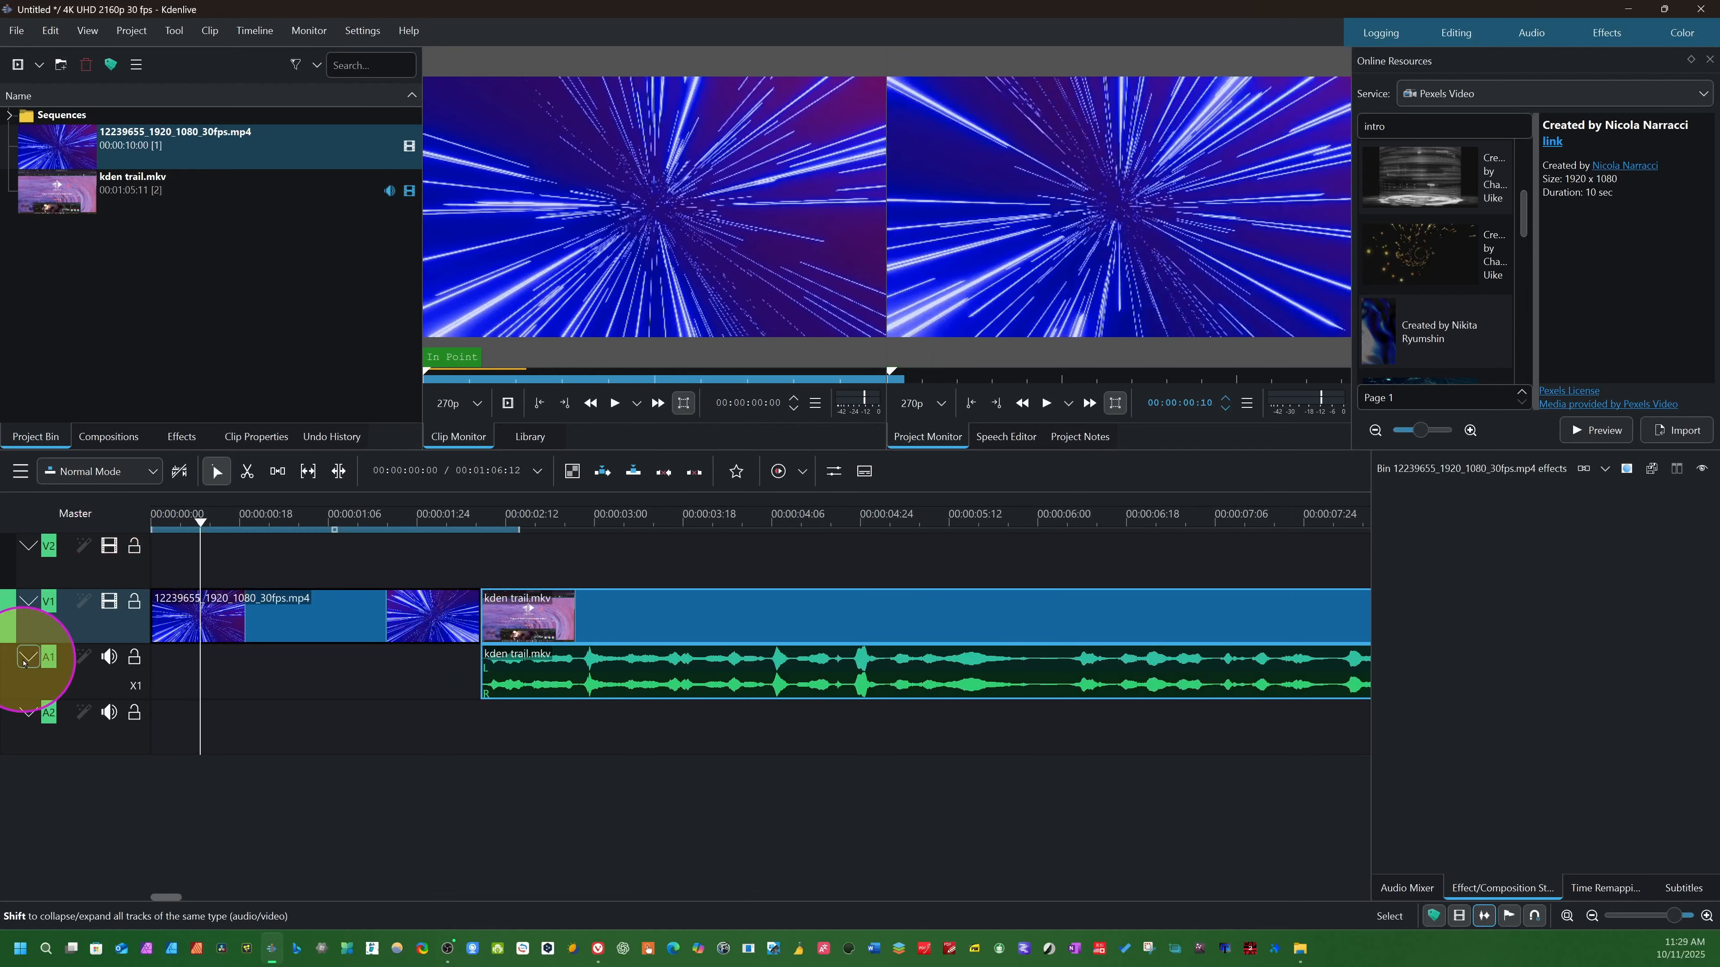
Toggle the height of tracks A1 and V1, leaving both tracks collapsed
left_click(29, 660)
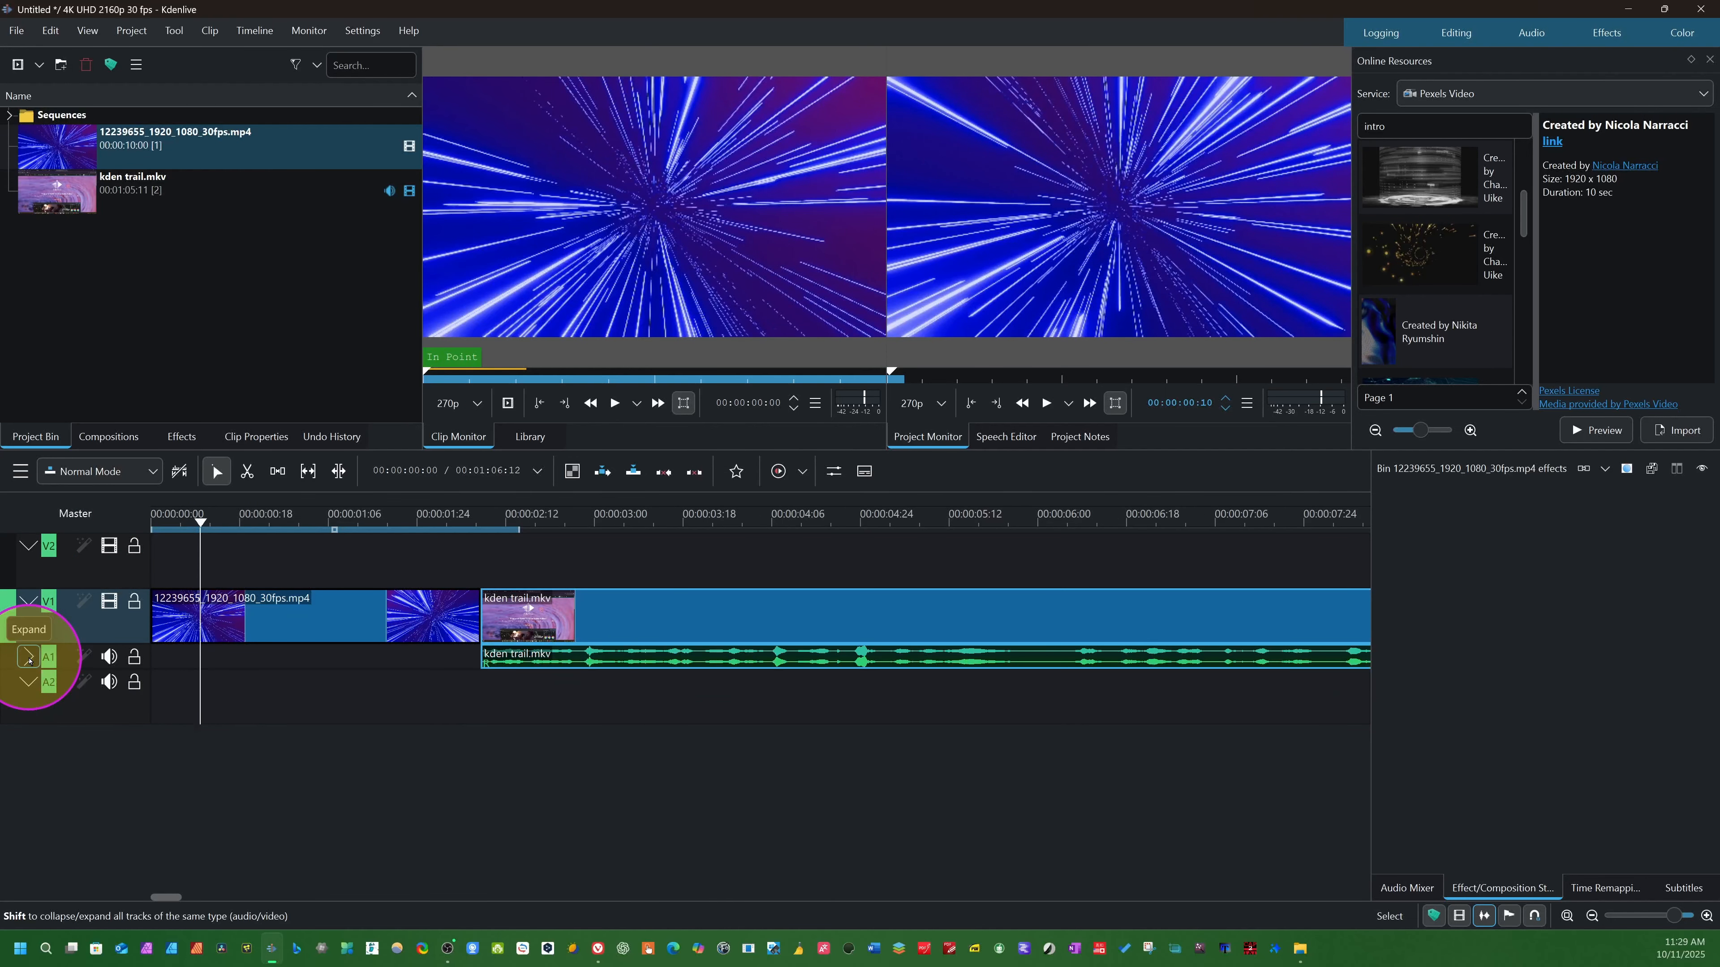
left_click(29, 661)
left_click(29, 660)
left_click(29, 661)
left_click(29, 660)
left_click(29, 660)
left_click(29, 660)
left_click(30, 661)
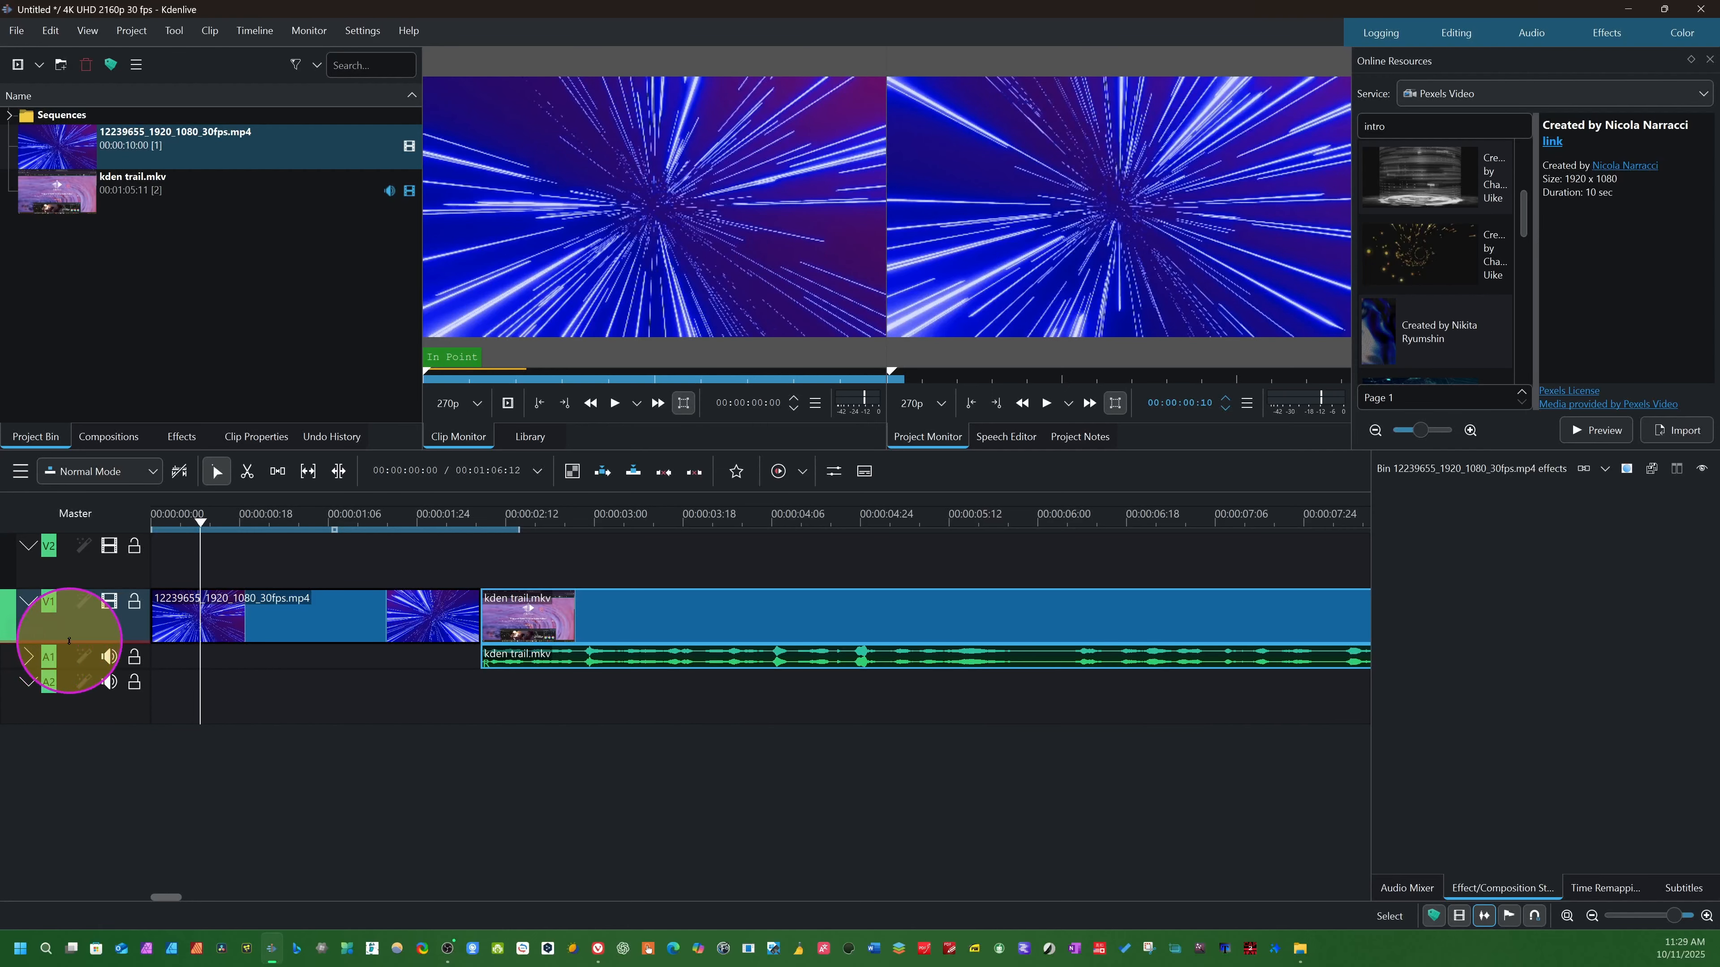
left_click(31, 603)
left_click(30, 603)
left_click(31, 603)
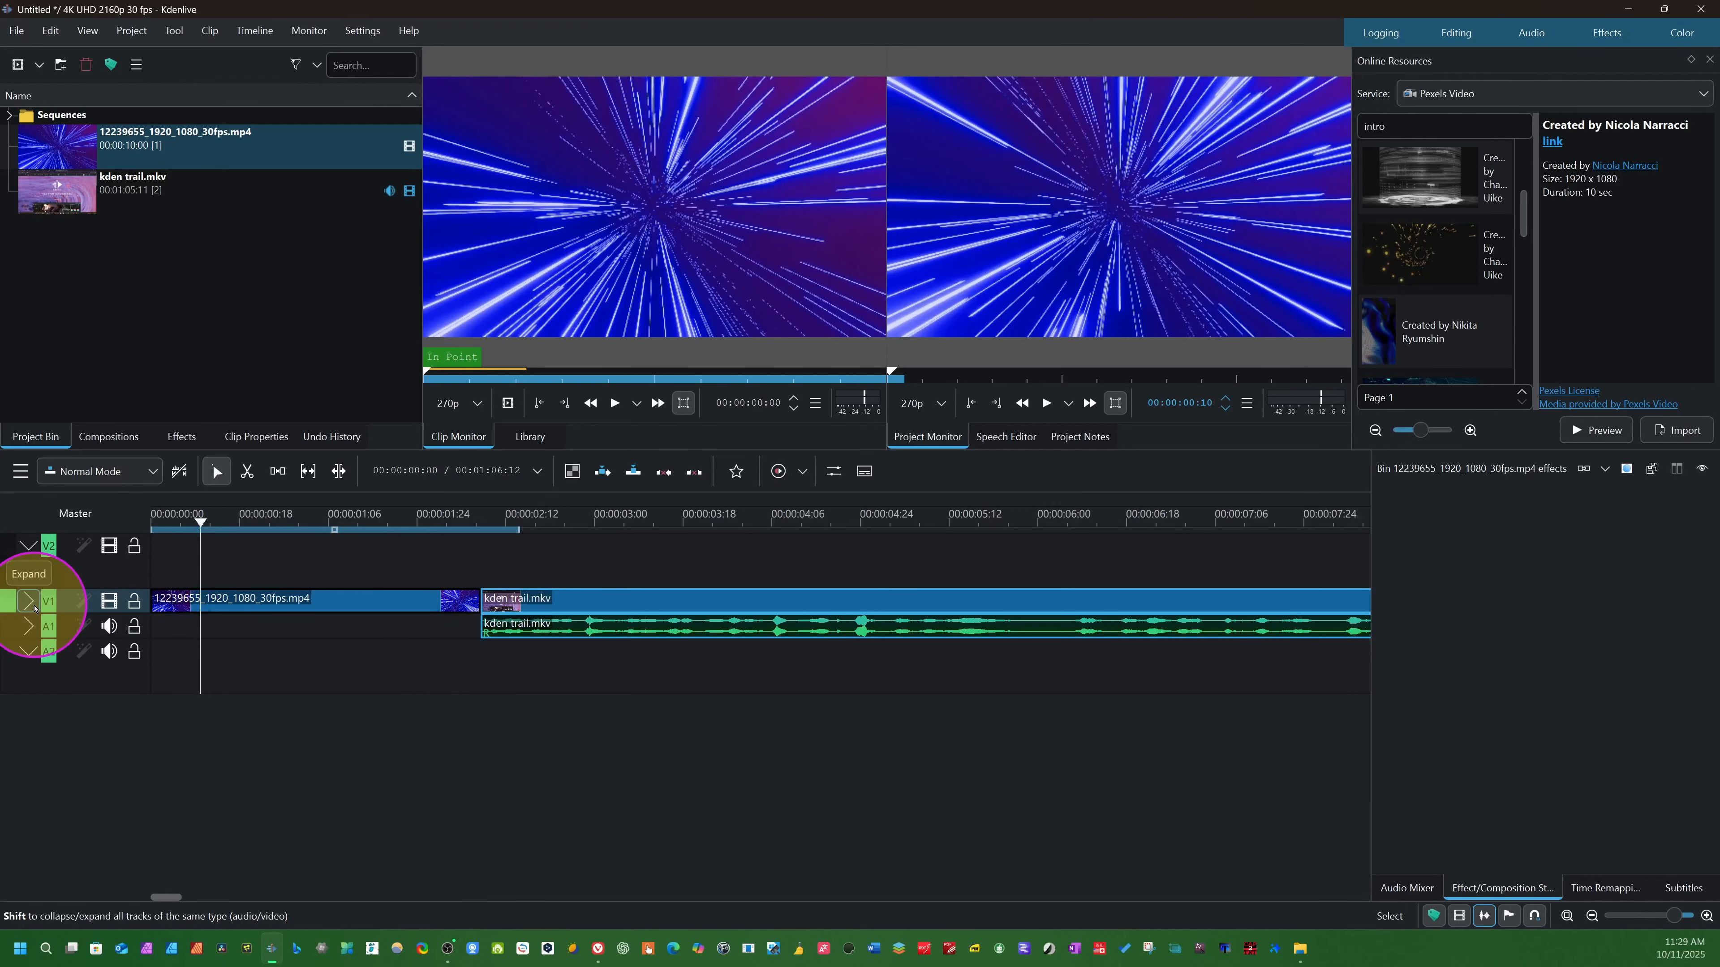
Enlarge the monitor area by shrinking the timeline area, and select the opening clip on track V1
left_click_drag(672, 451, 834, 583)
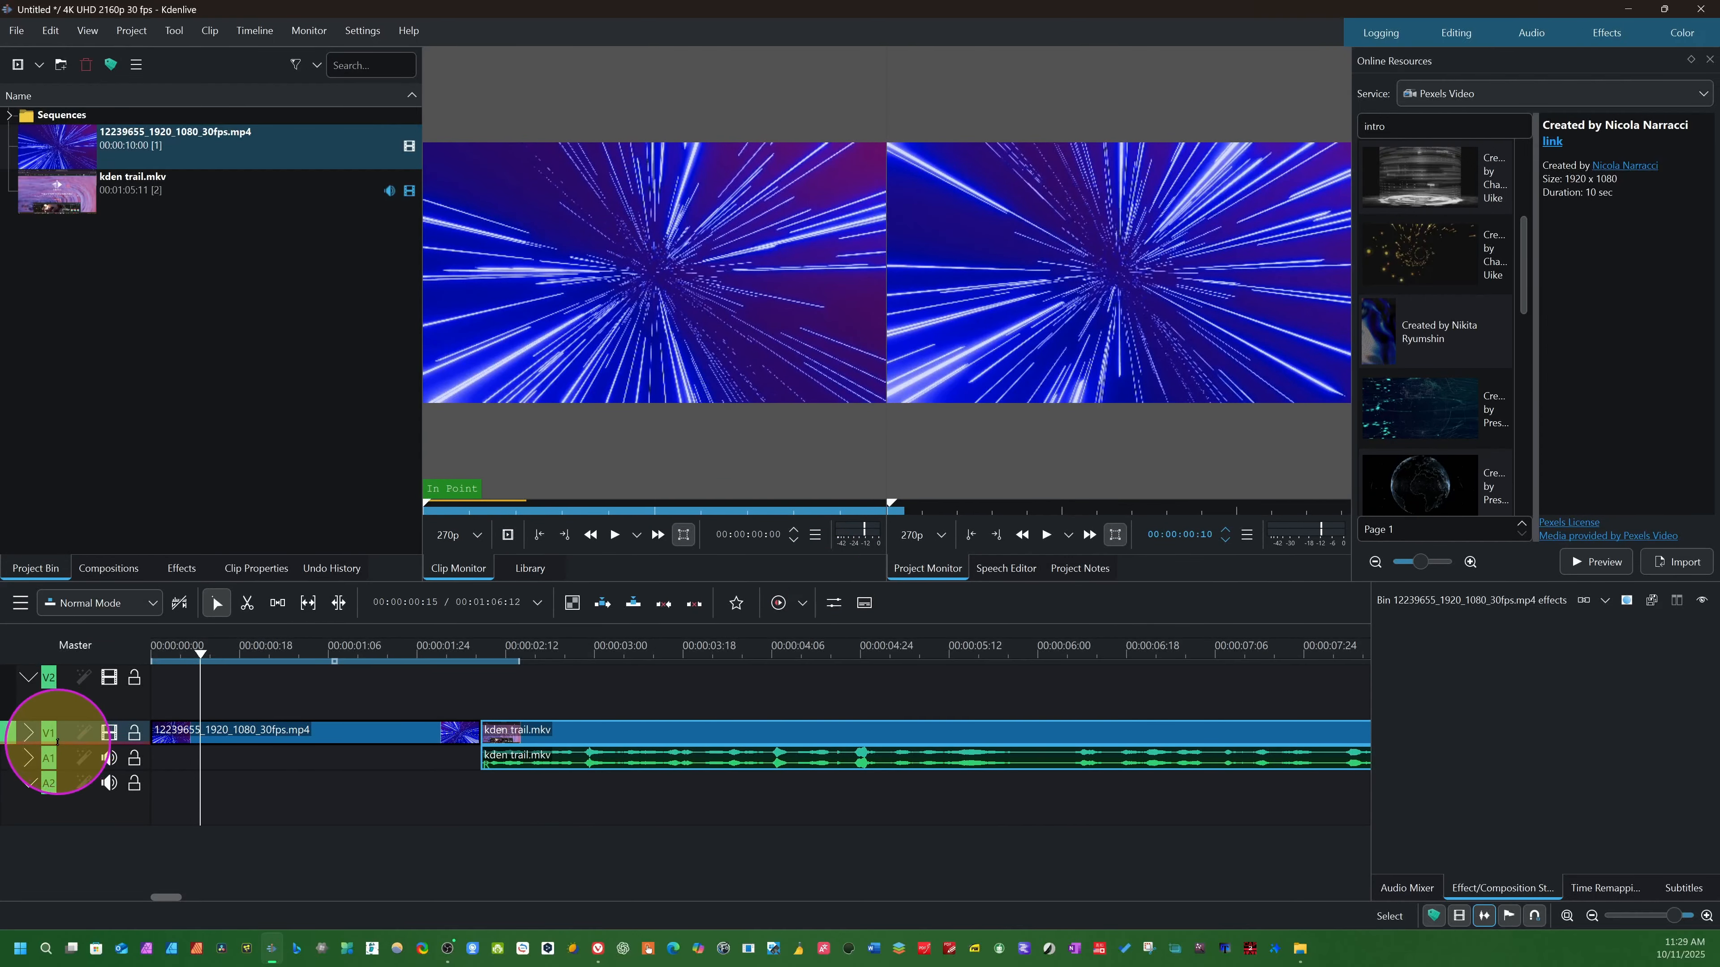
left_click_drag(57, 742, 172, 736)
left_click(173, 736)
Enlarge the online resource thumbnails and hide the Online Resources panel from the workspace
left_click(1469, 562)
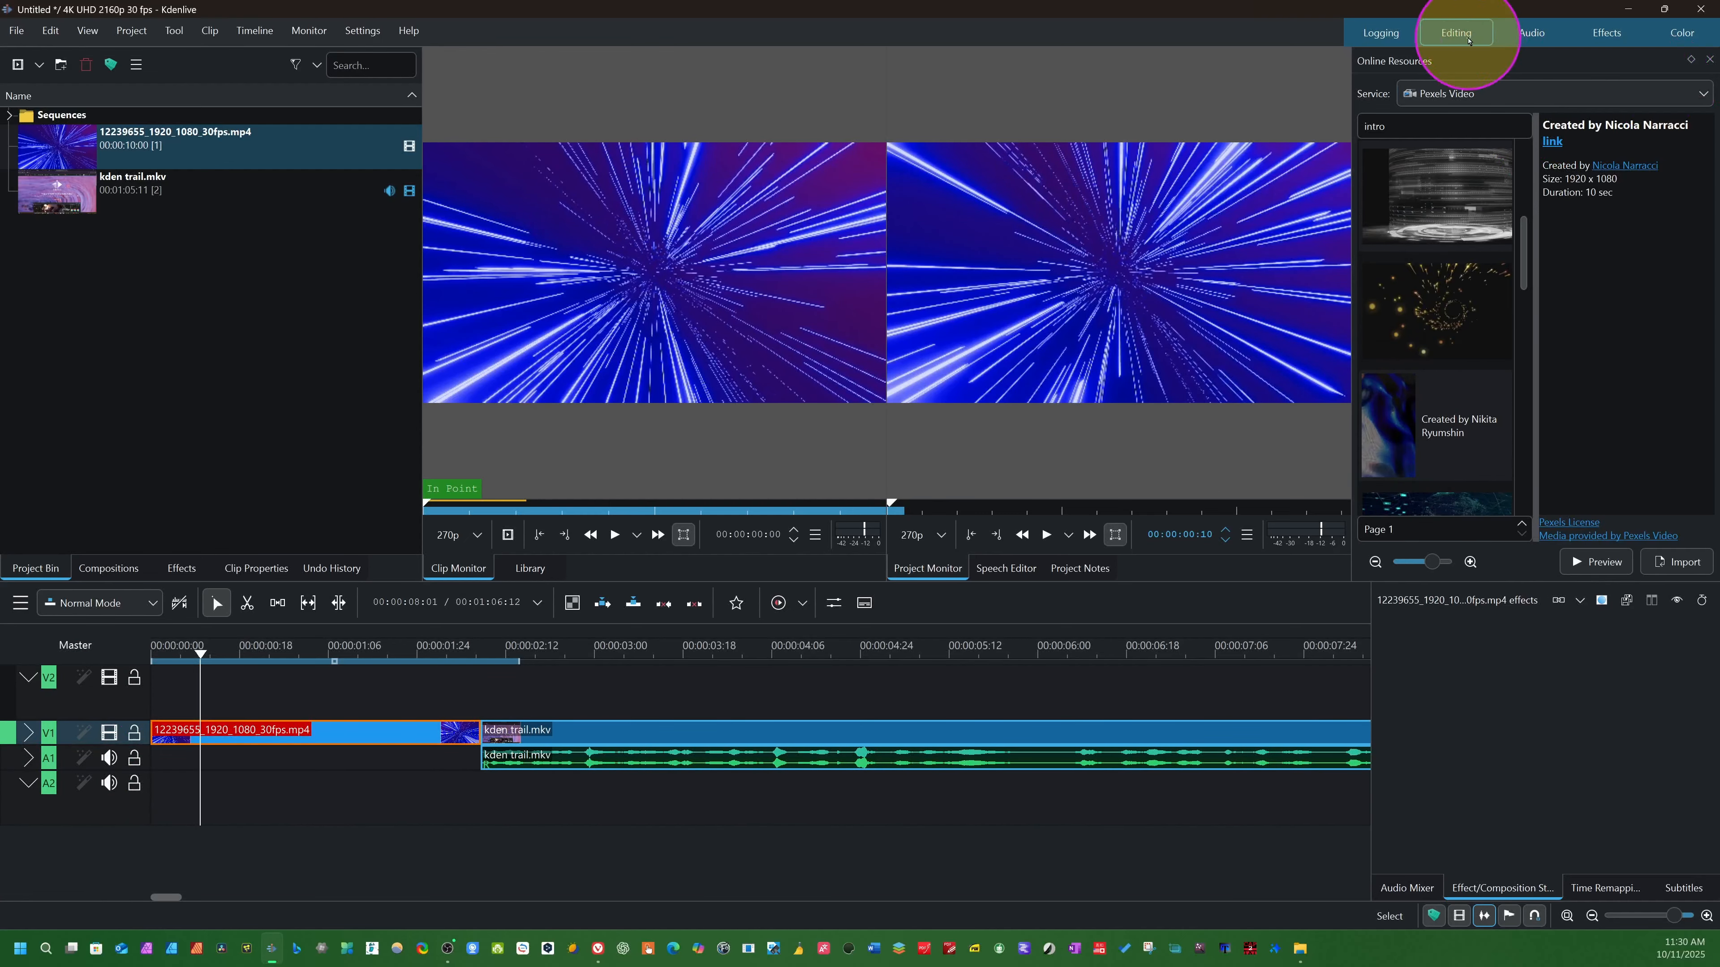
left_click(72, 35)
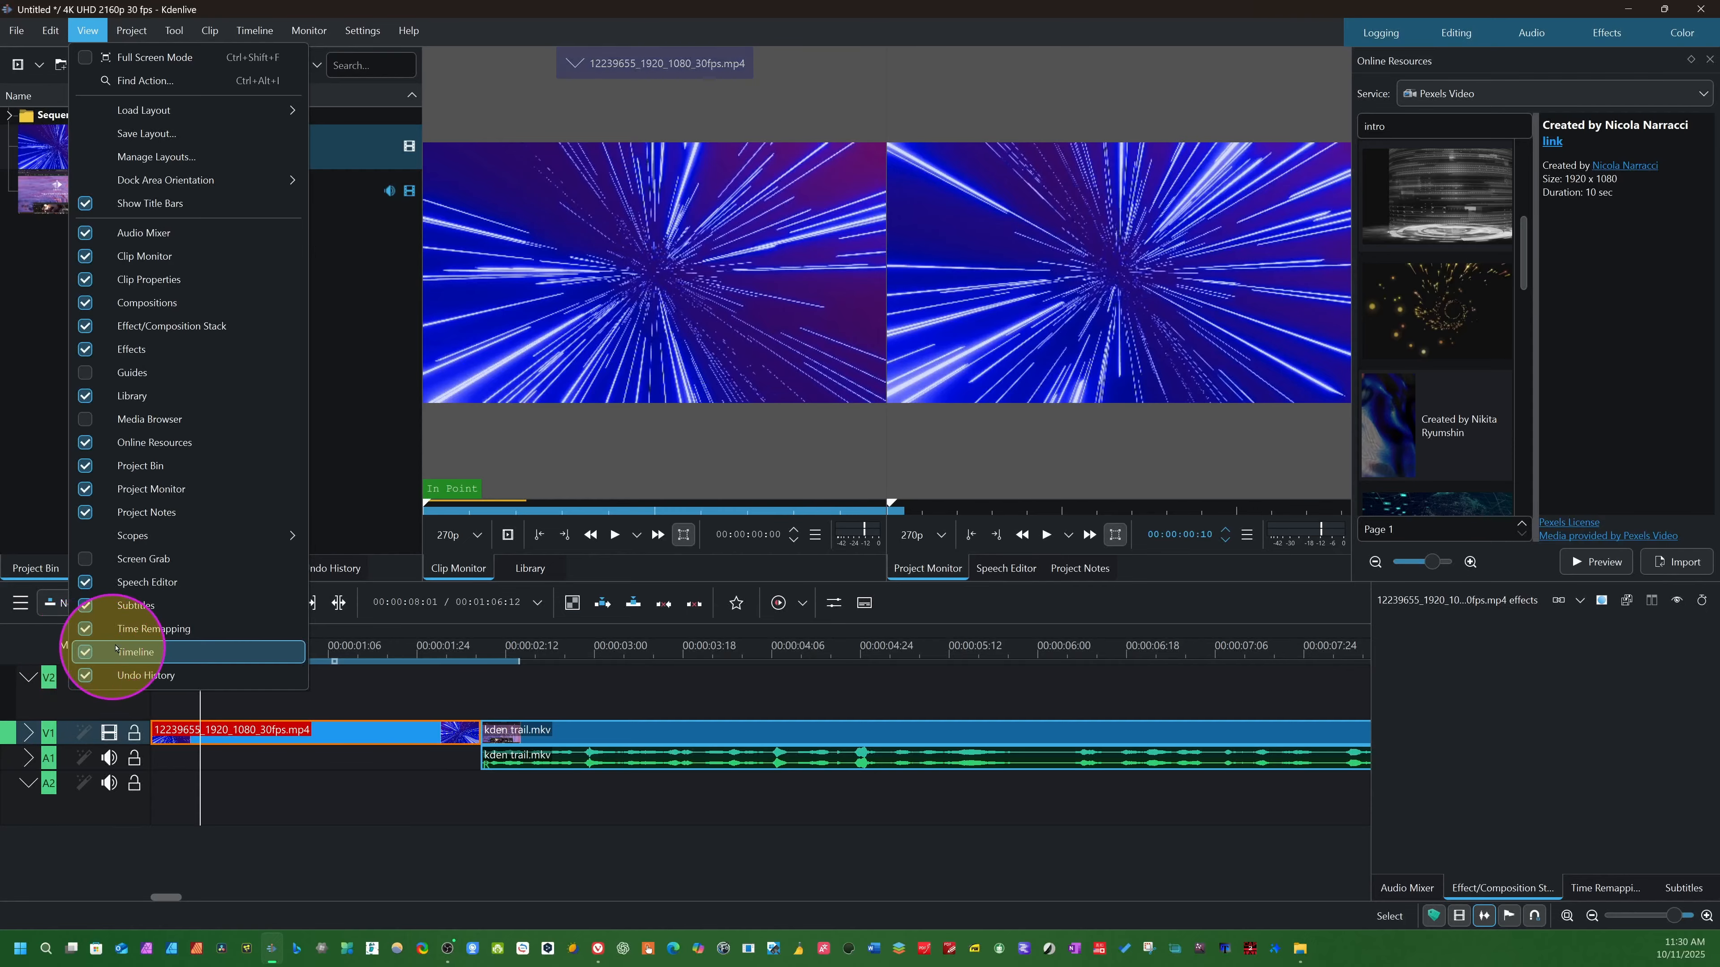
left_click(81, 446)
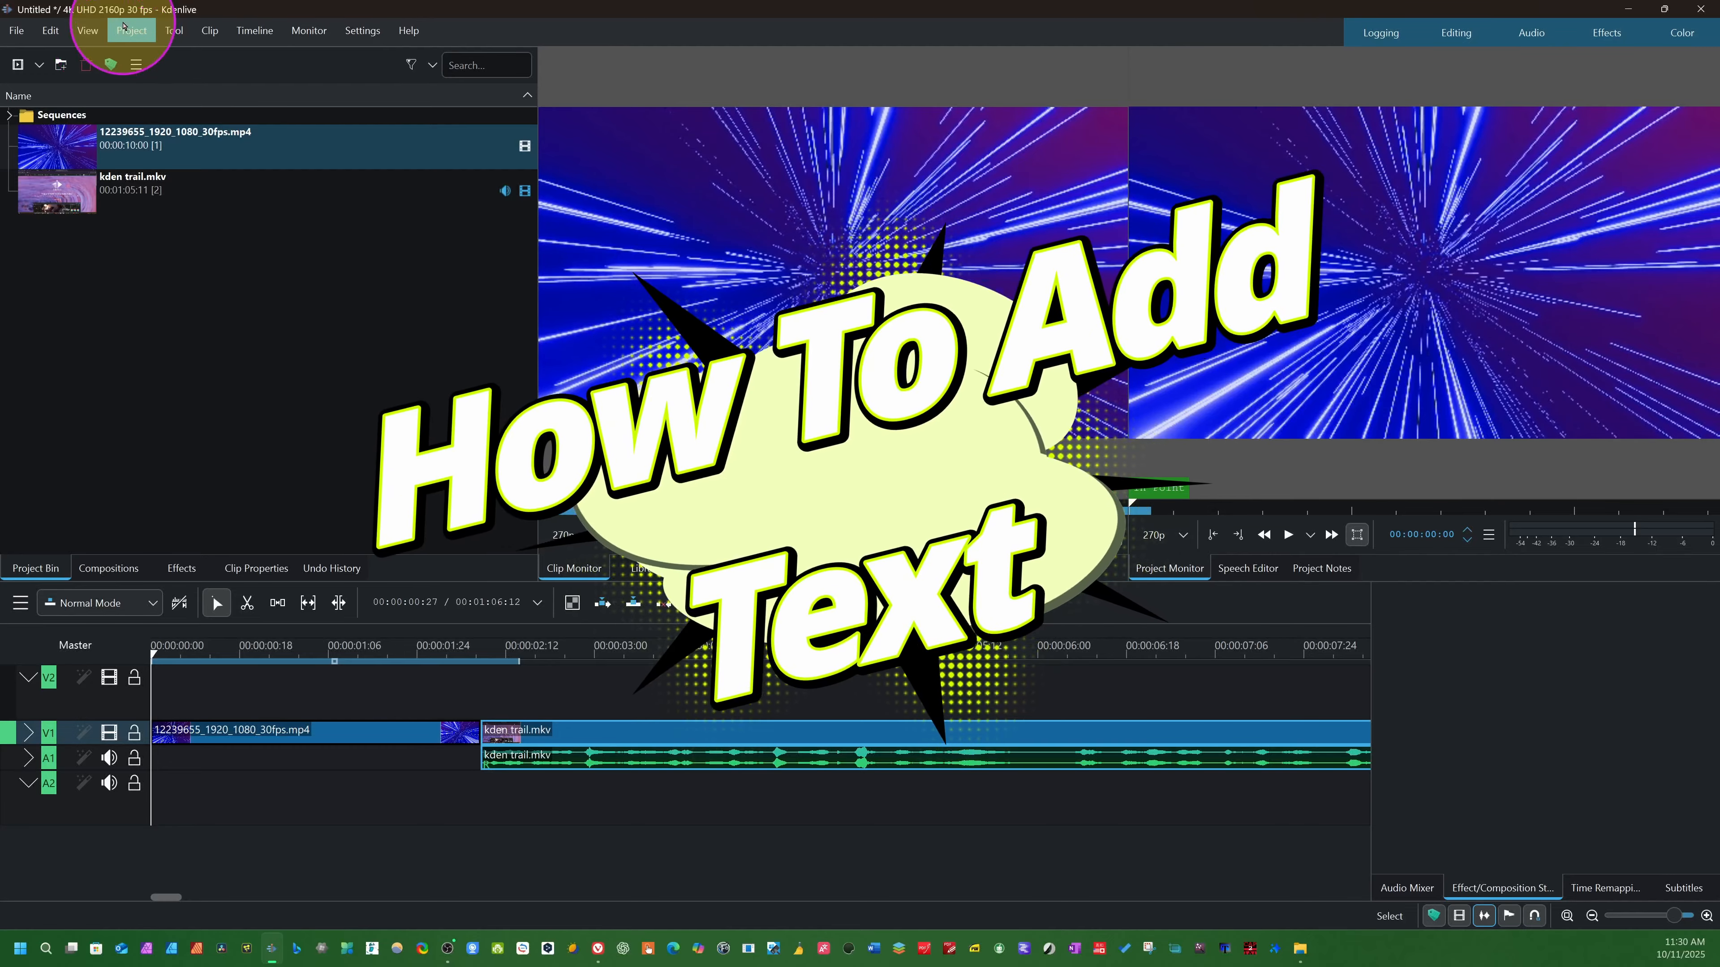
Start a new title clip with a text item at about X 540, Y 150, and set its font to Gill Sans
left_click(126, 29)
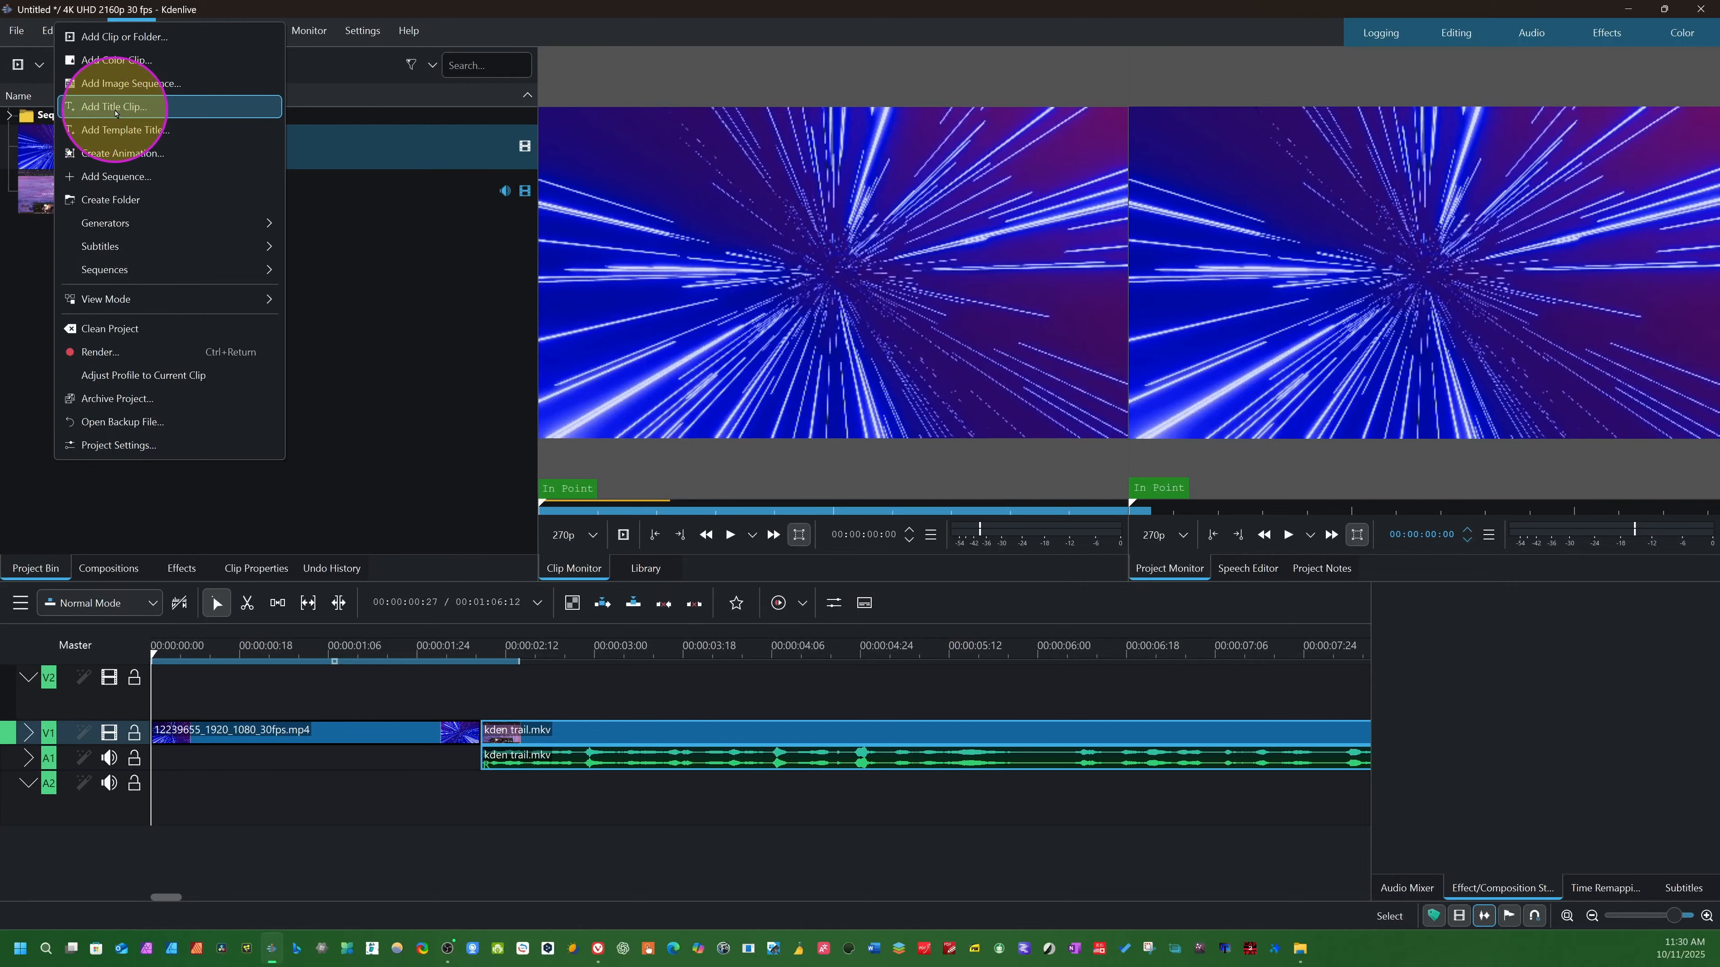
left_click(116, 114)
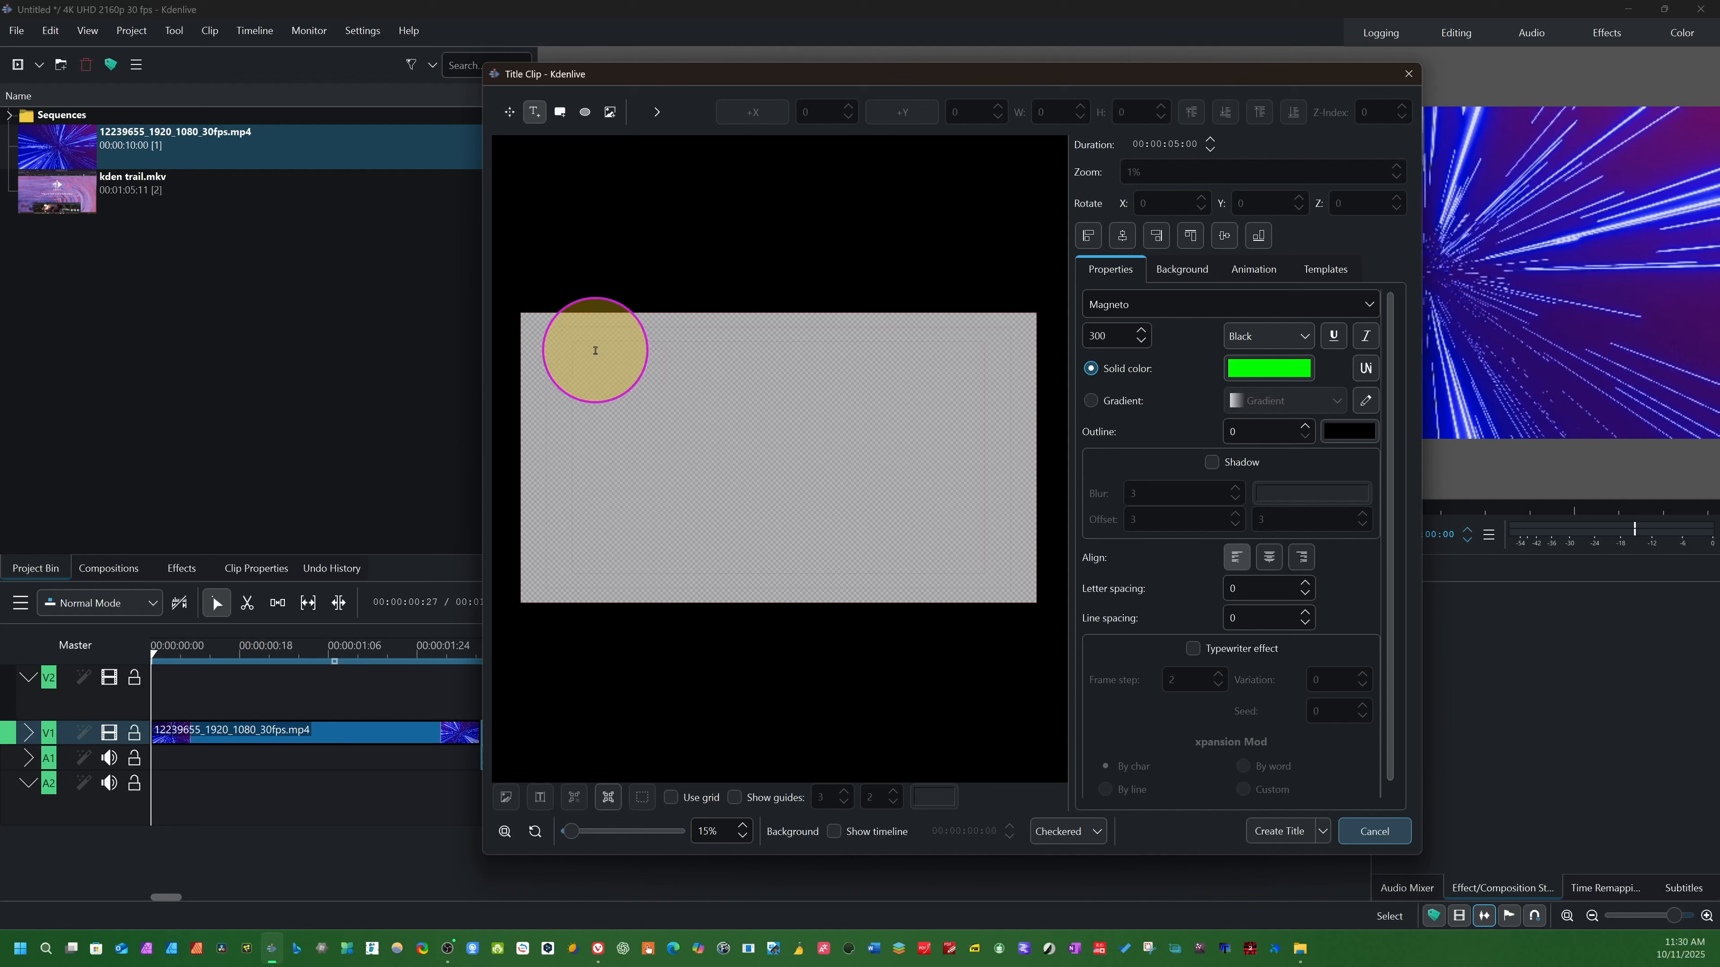
left_click(595, 350)
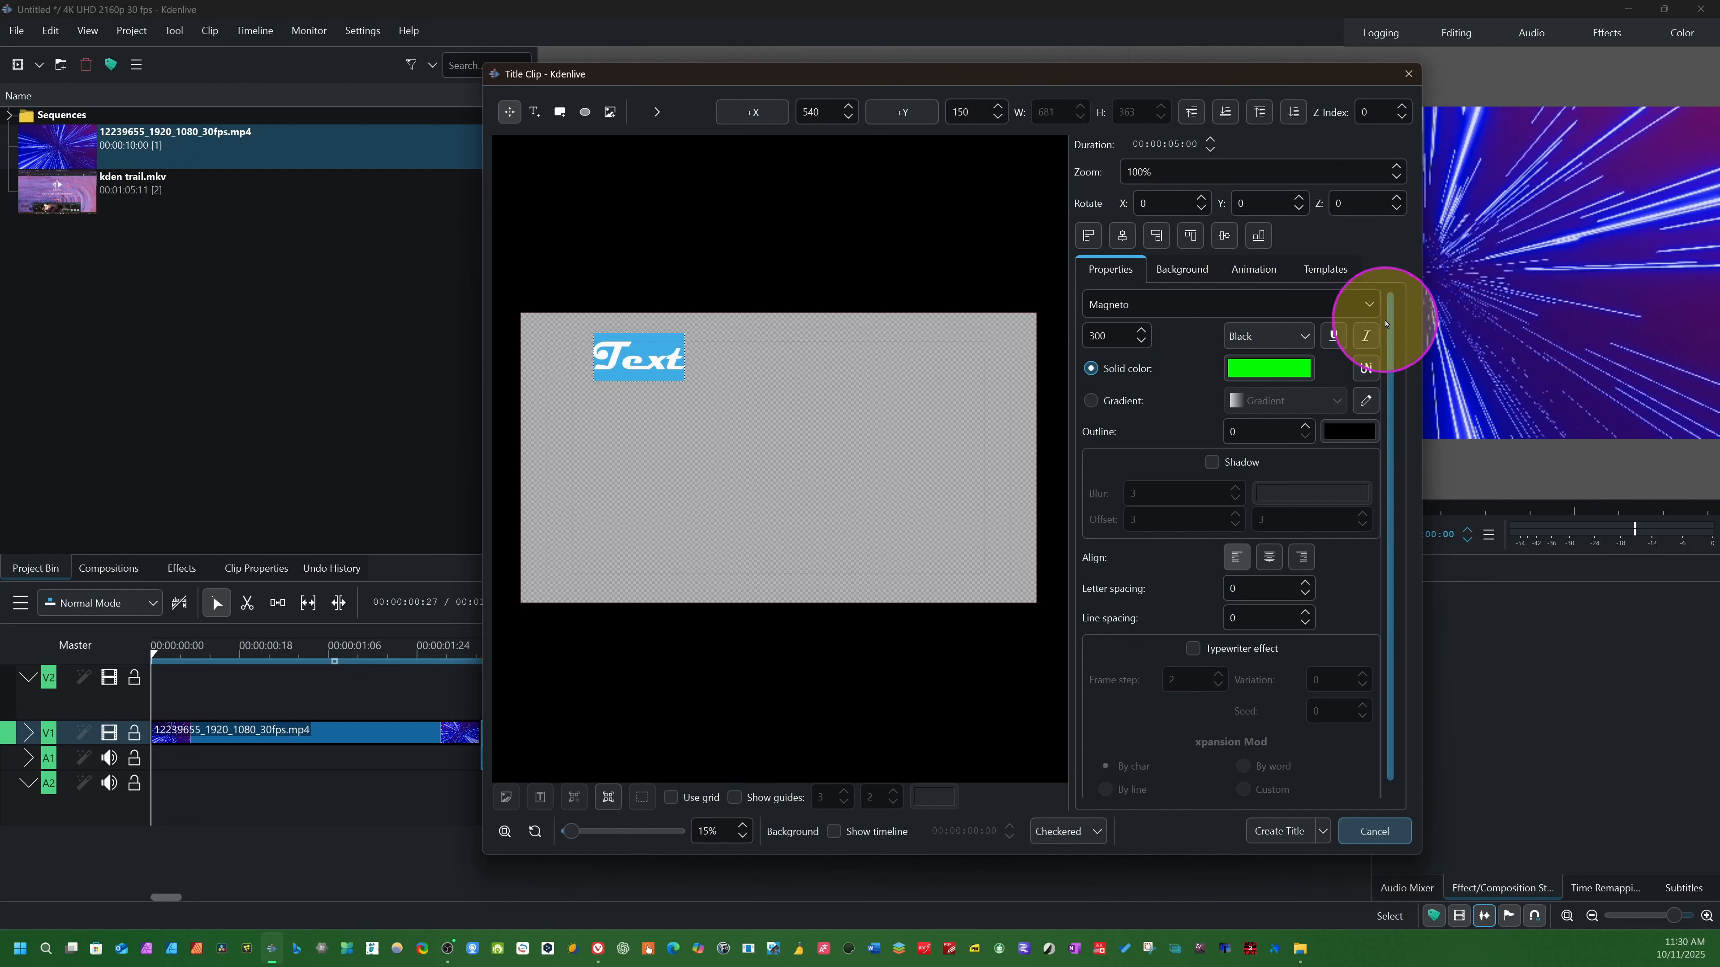
left_click(1369, 304)
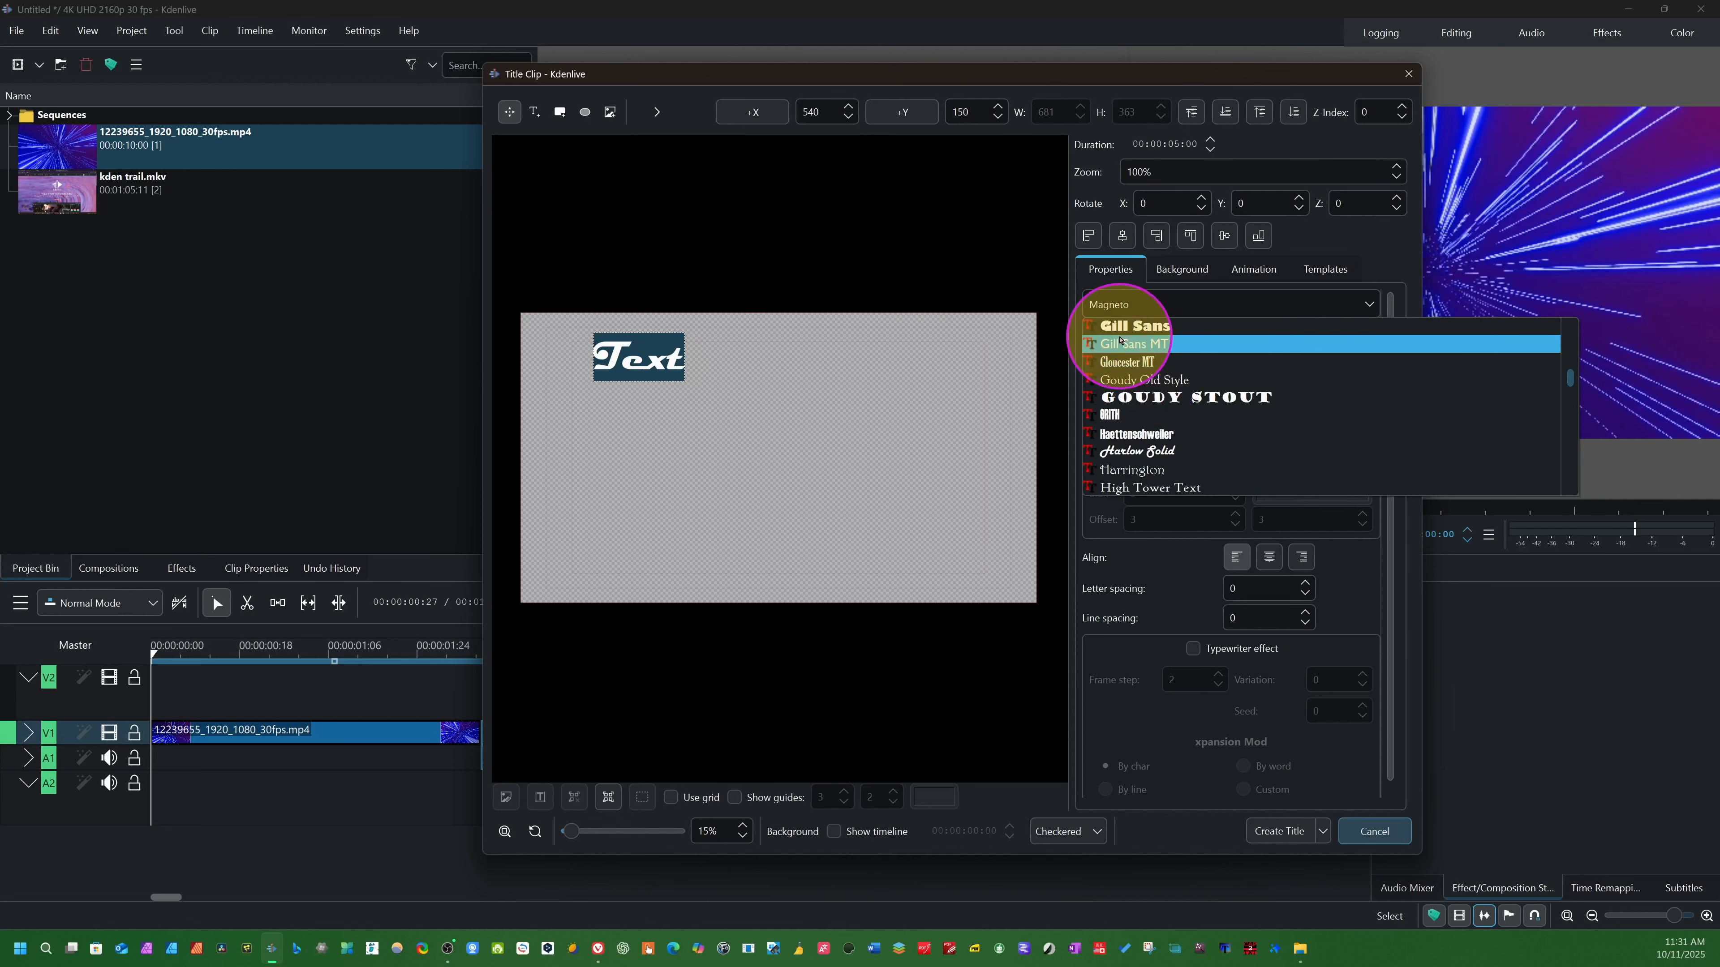
left_click(1125, 325)
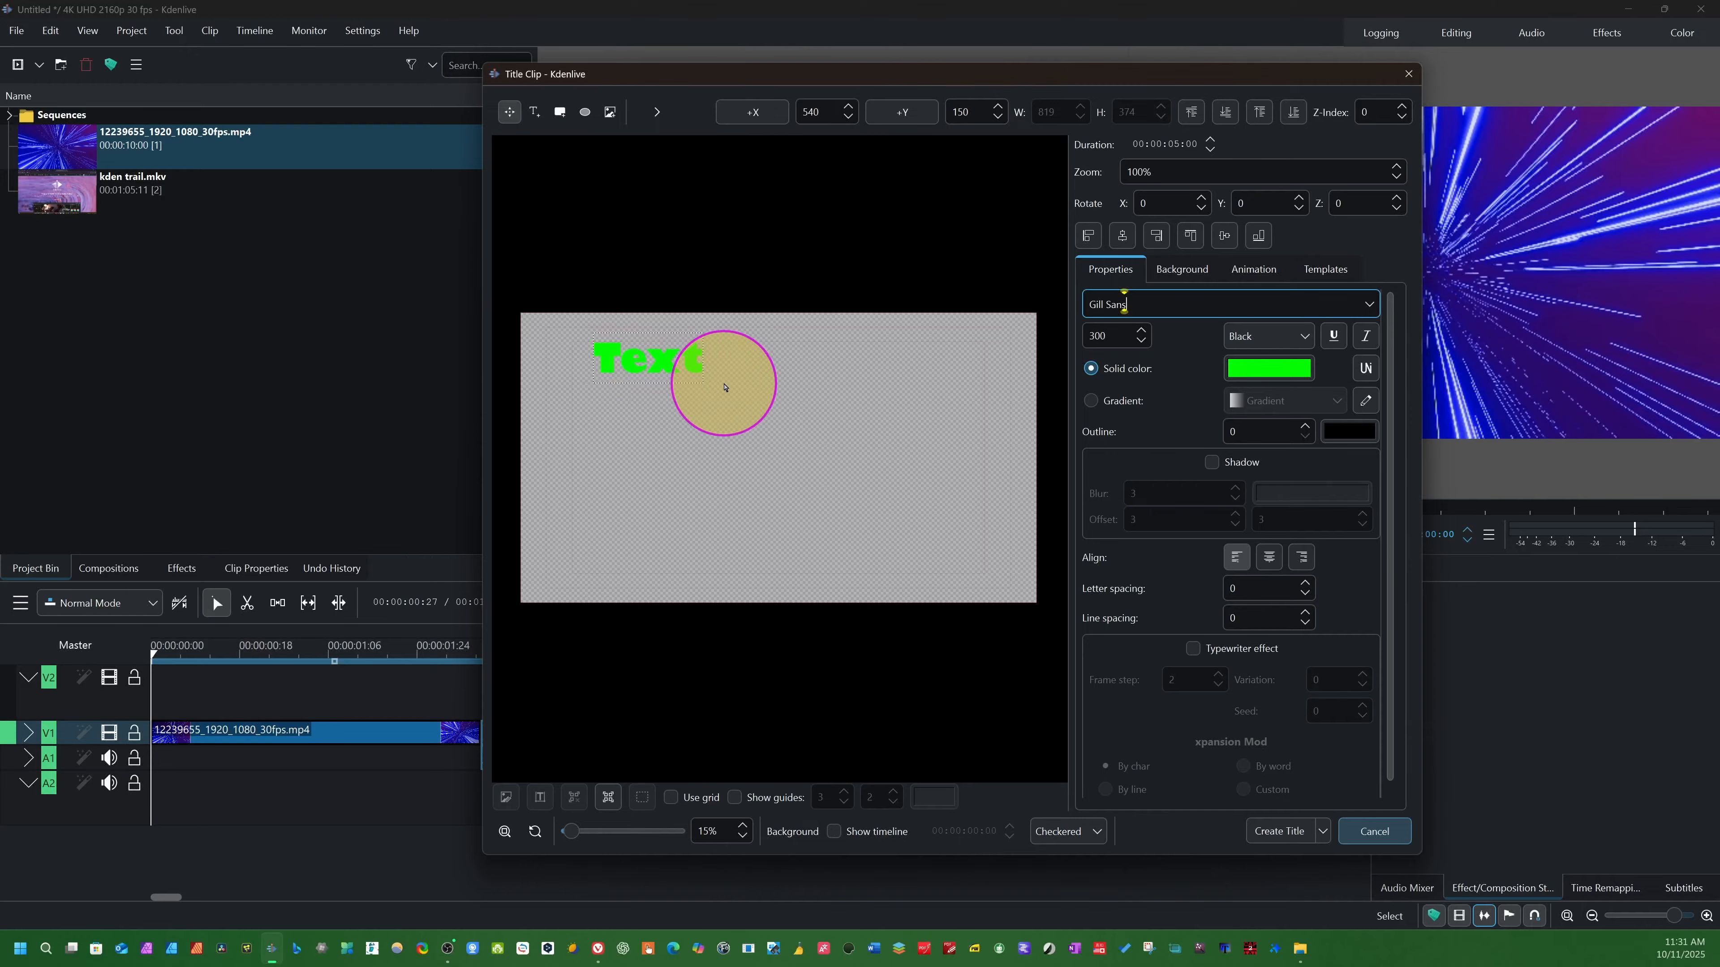
Replace the title's placeholder text with "Kdenlive Tutorial" and finish the text editing
double_click(680, 352)
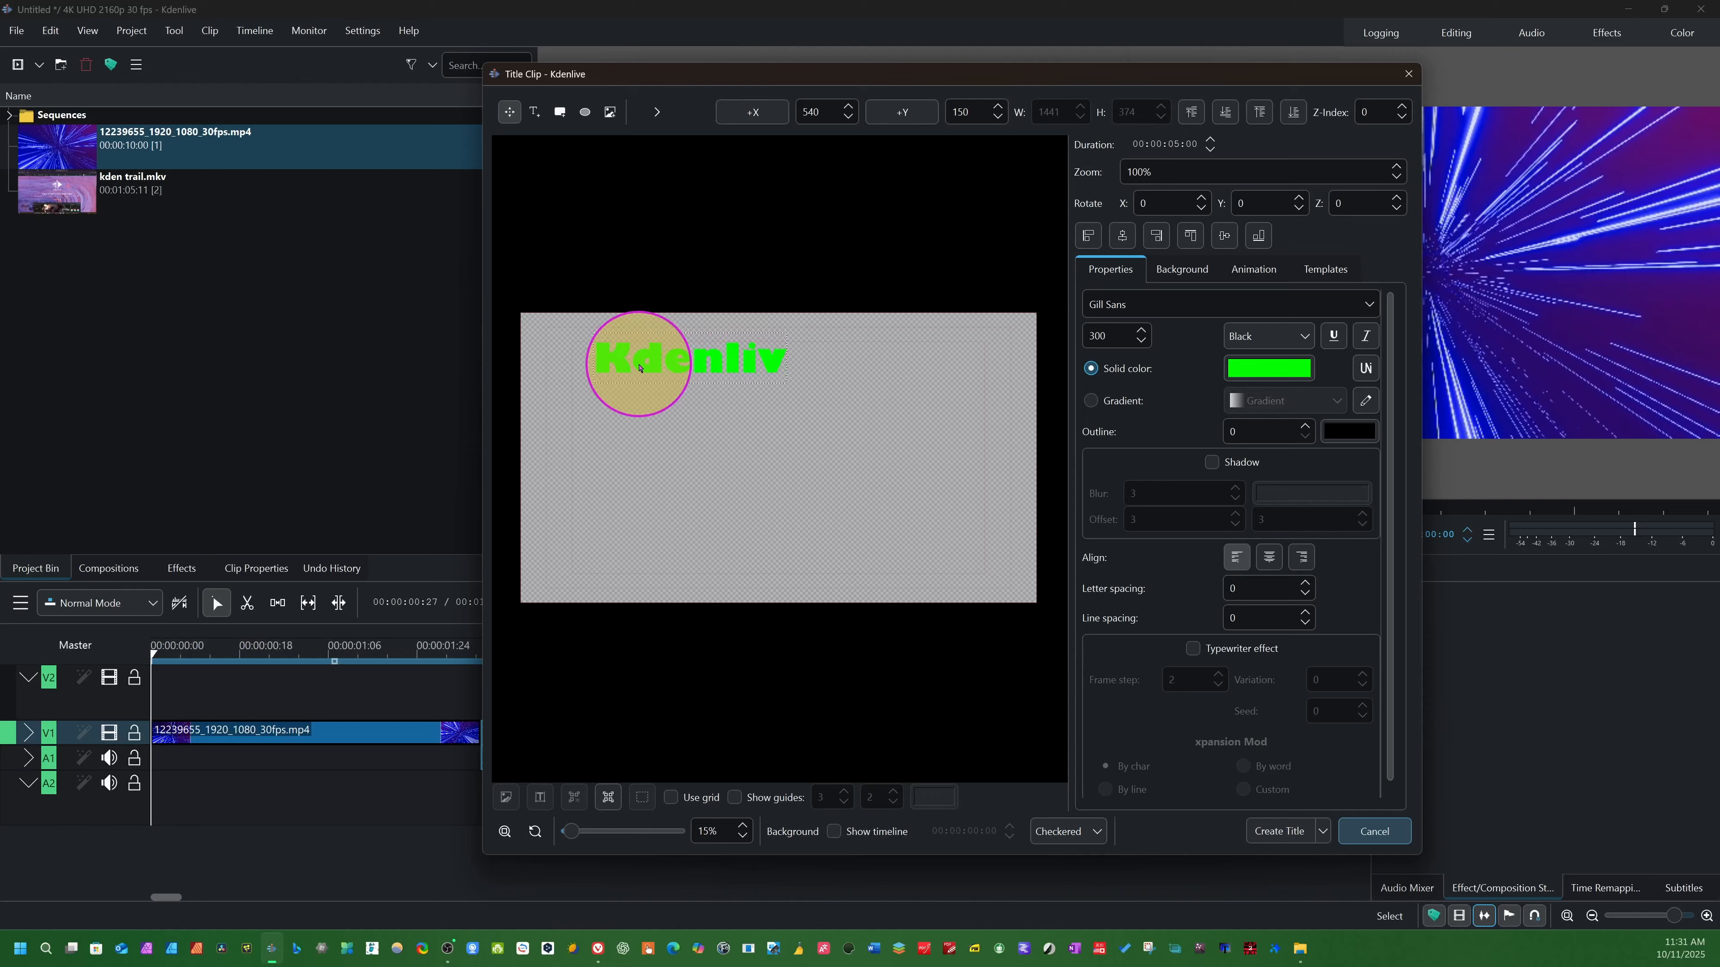
type("Kdenlive Tutorial")
left_click(815, 362)
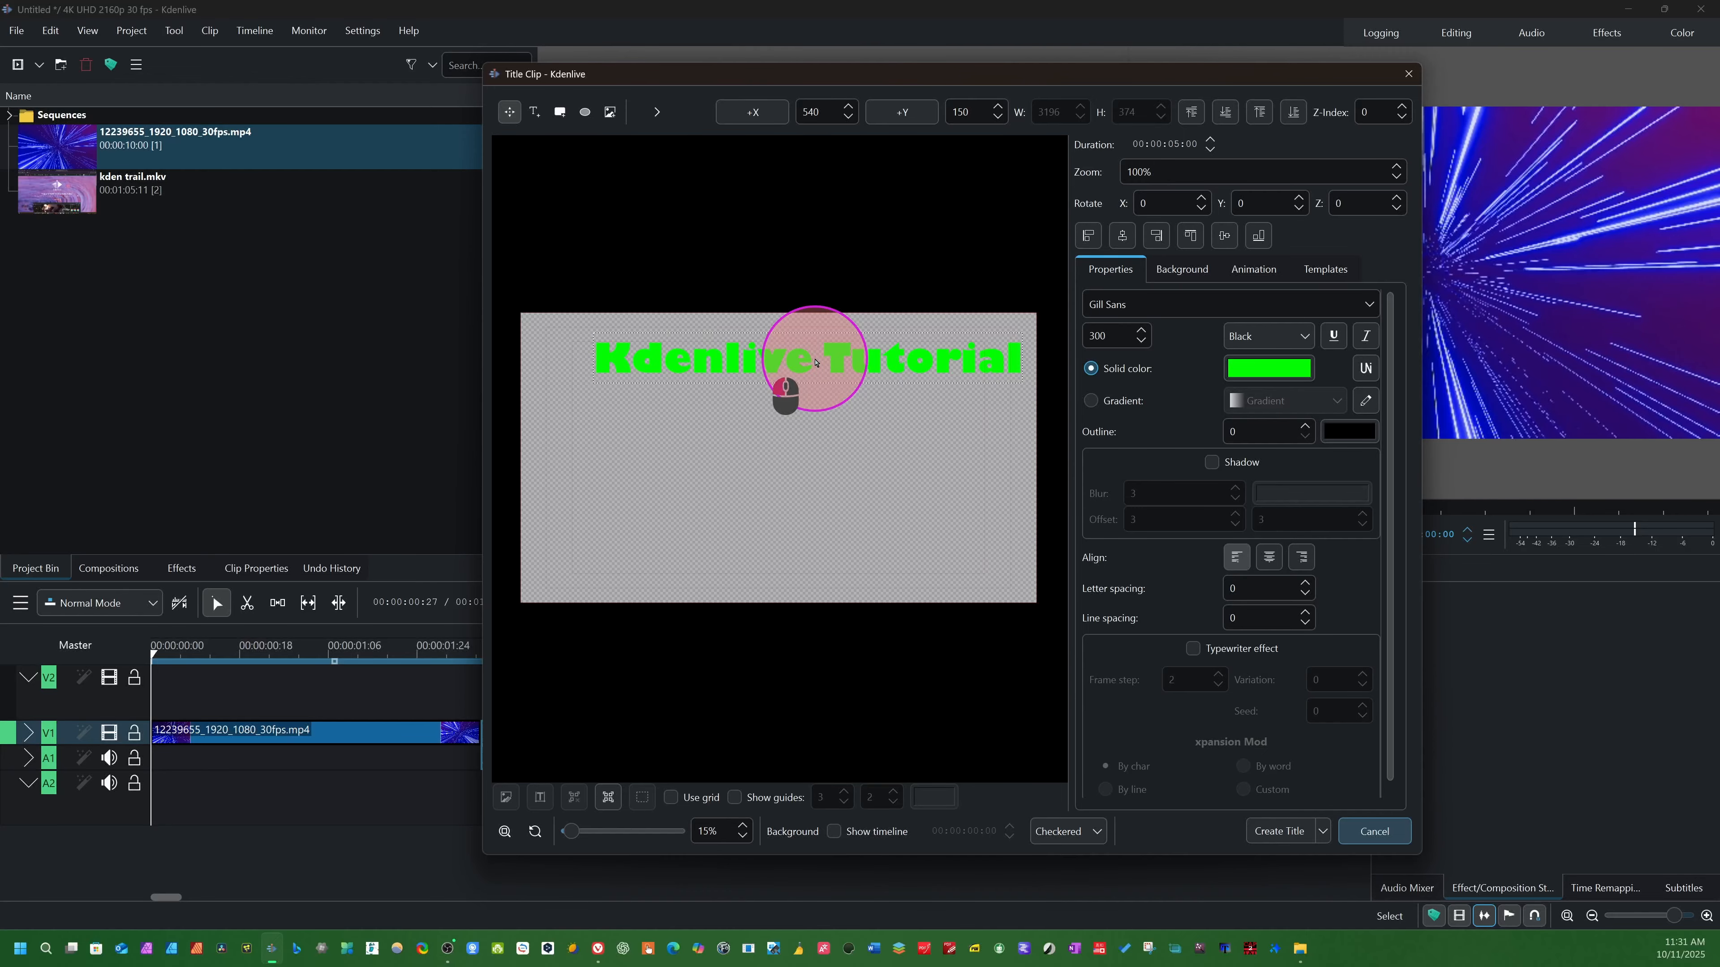
left_click_drag(817, 379, 703, 366)
left_click(651, 366)
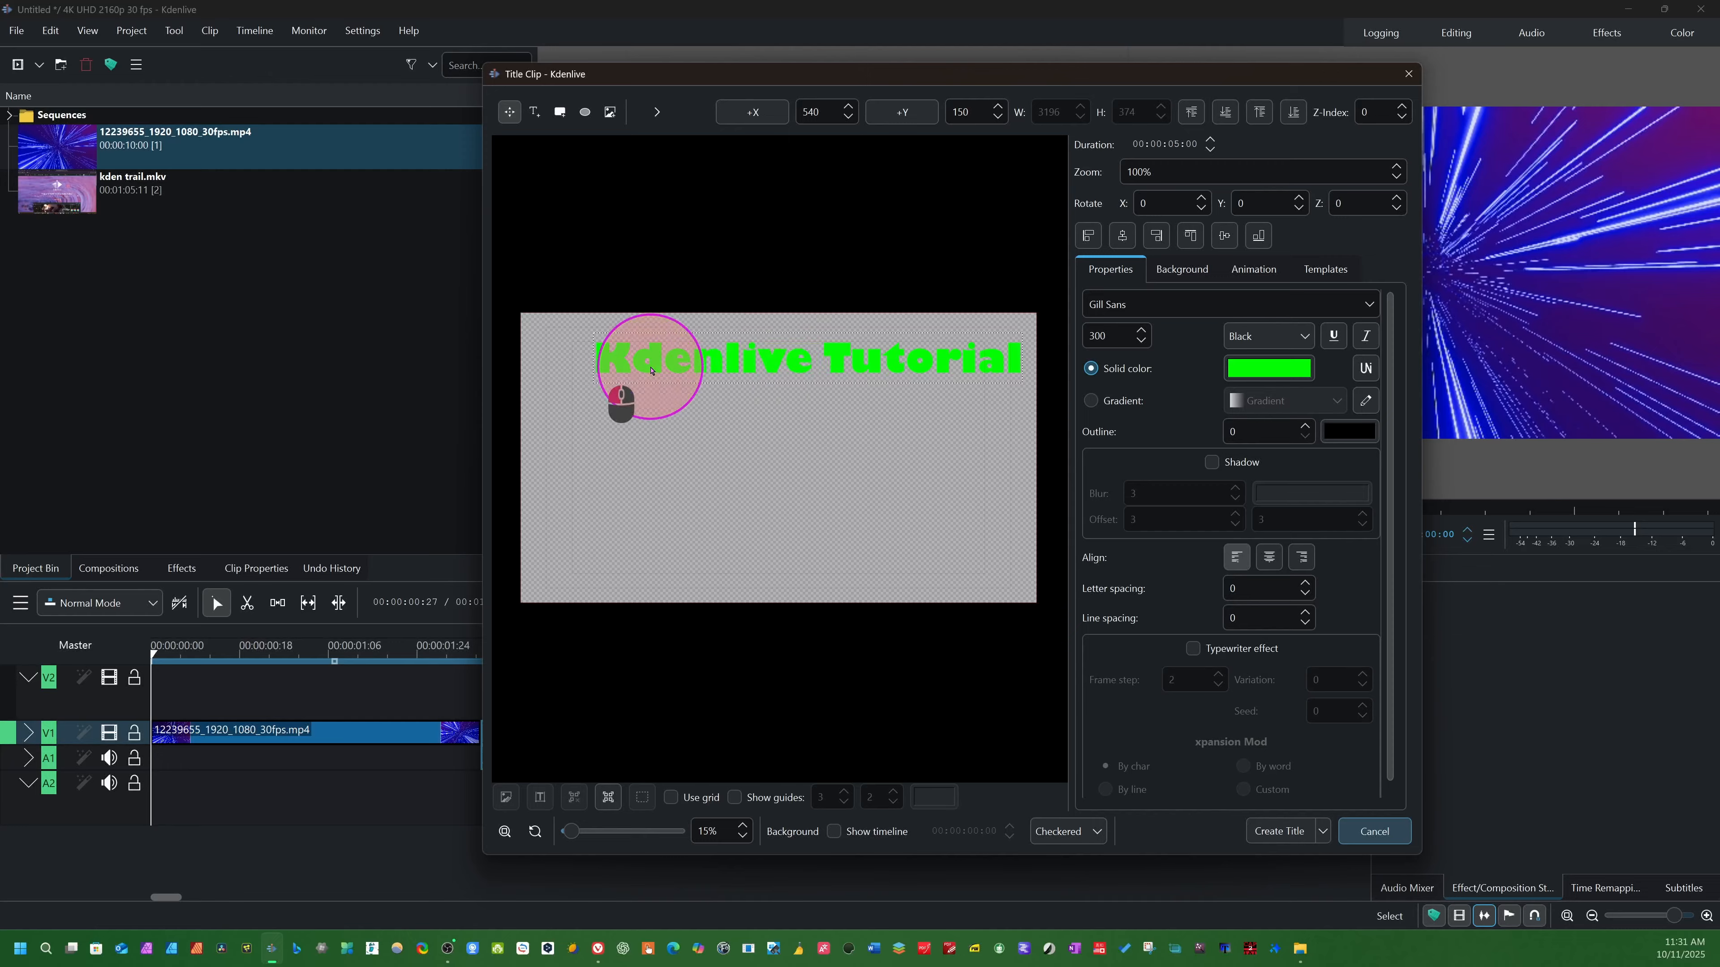
left_click(770, 359)
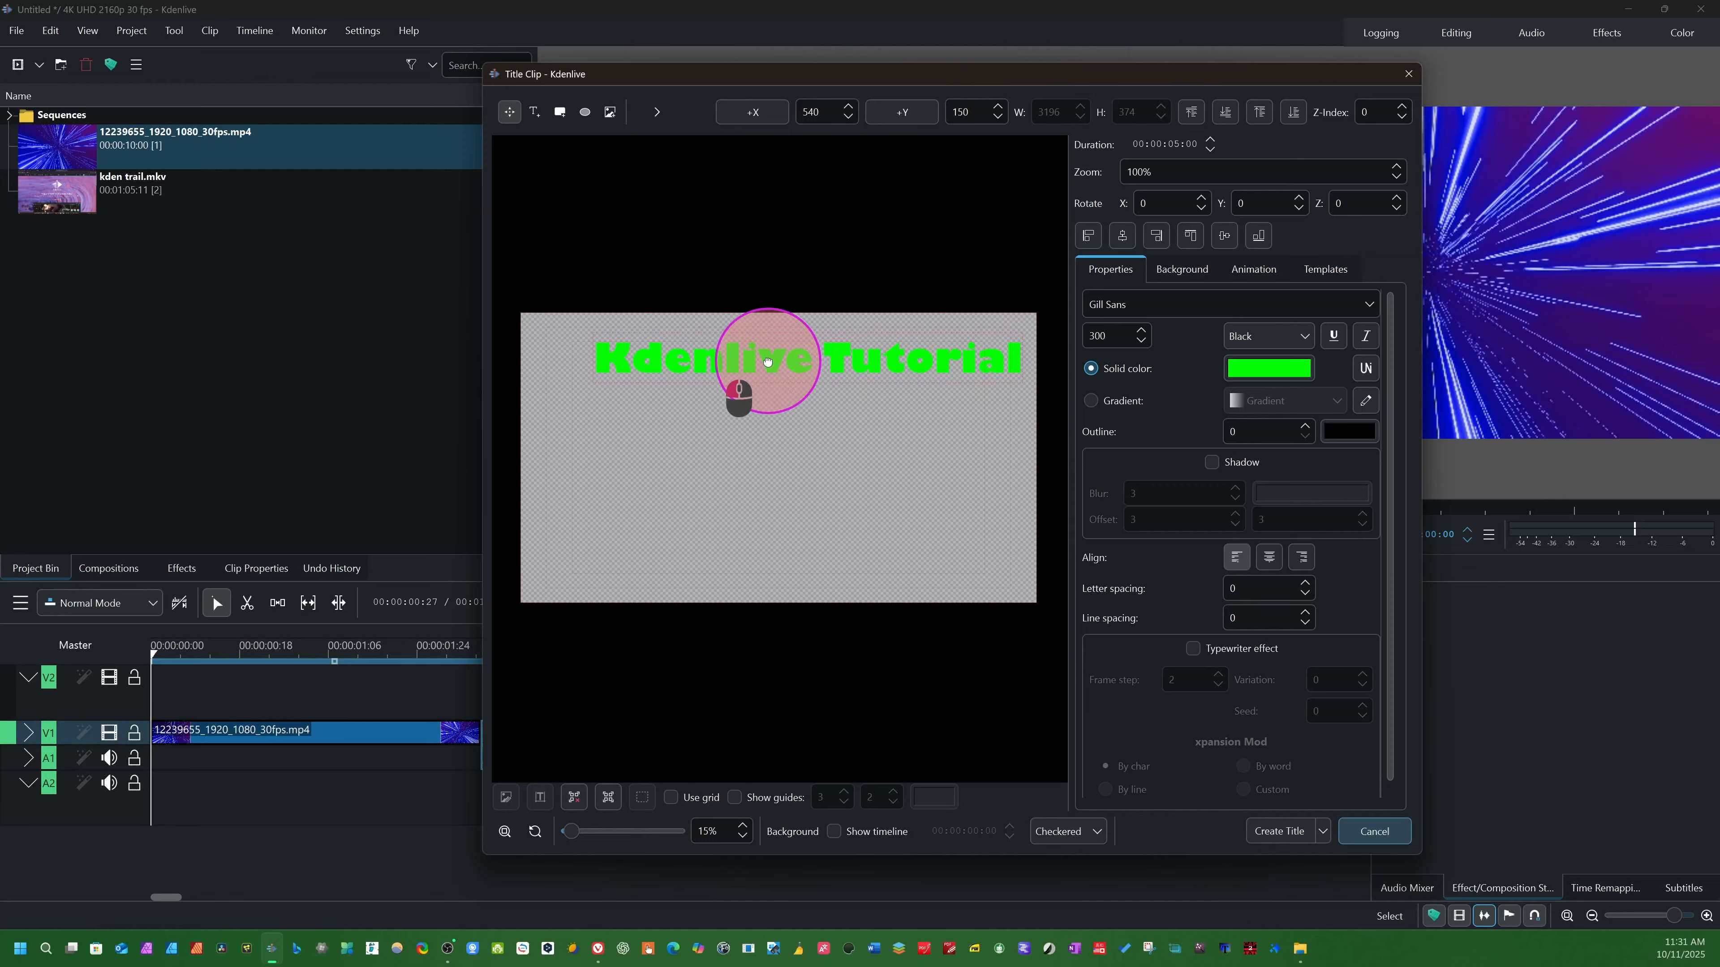
left_click(832, 503)
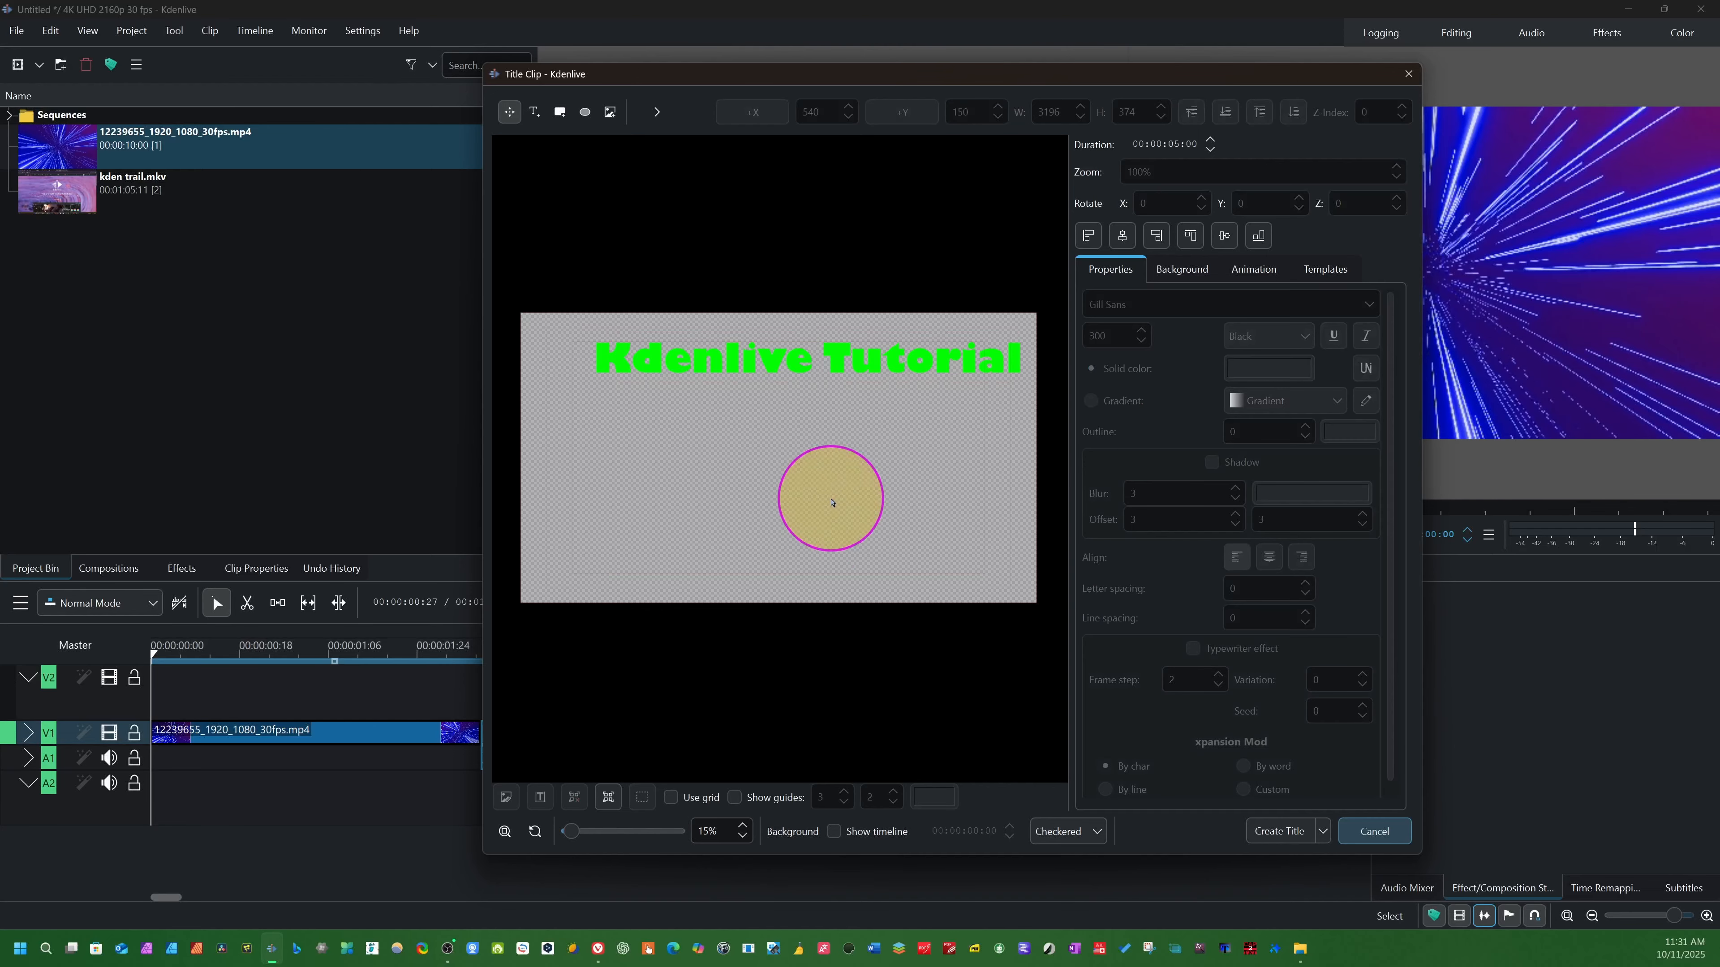
Move the "Kdenlive Tutorial" text to the middle of the frame, at about X 173, Y 783
left_click(900, 351)
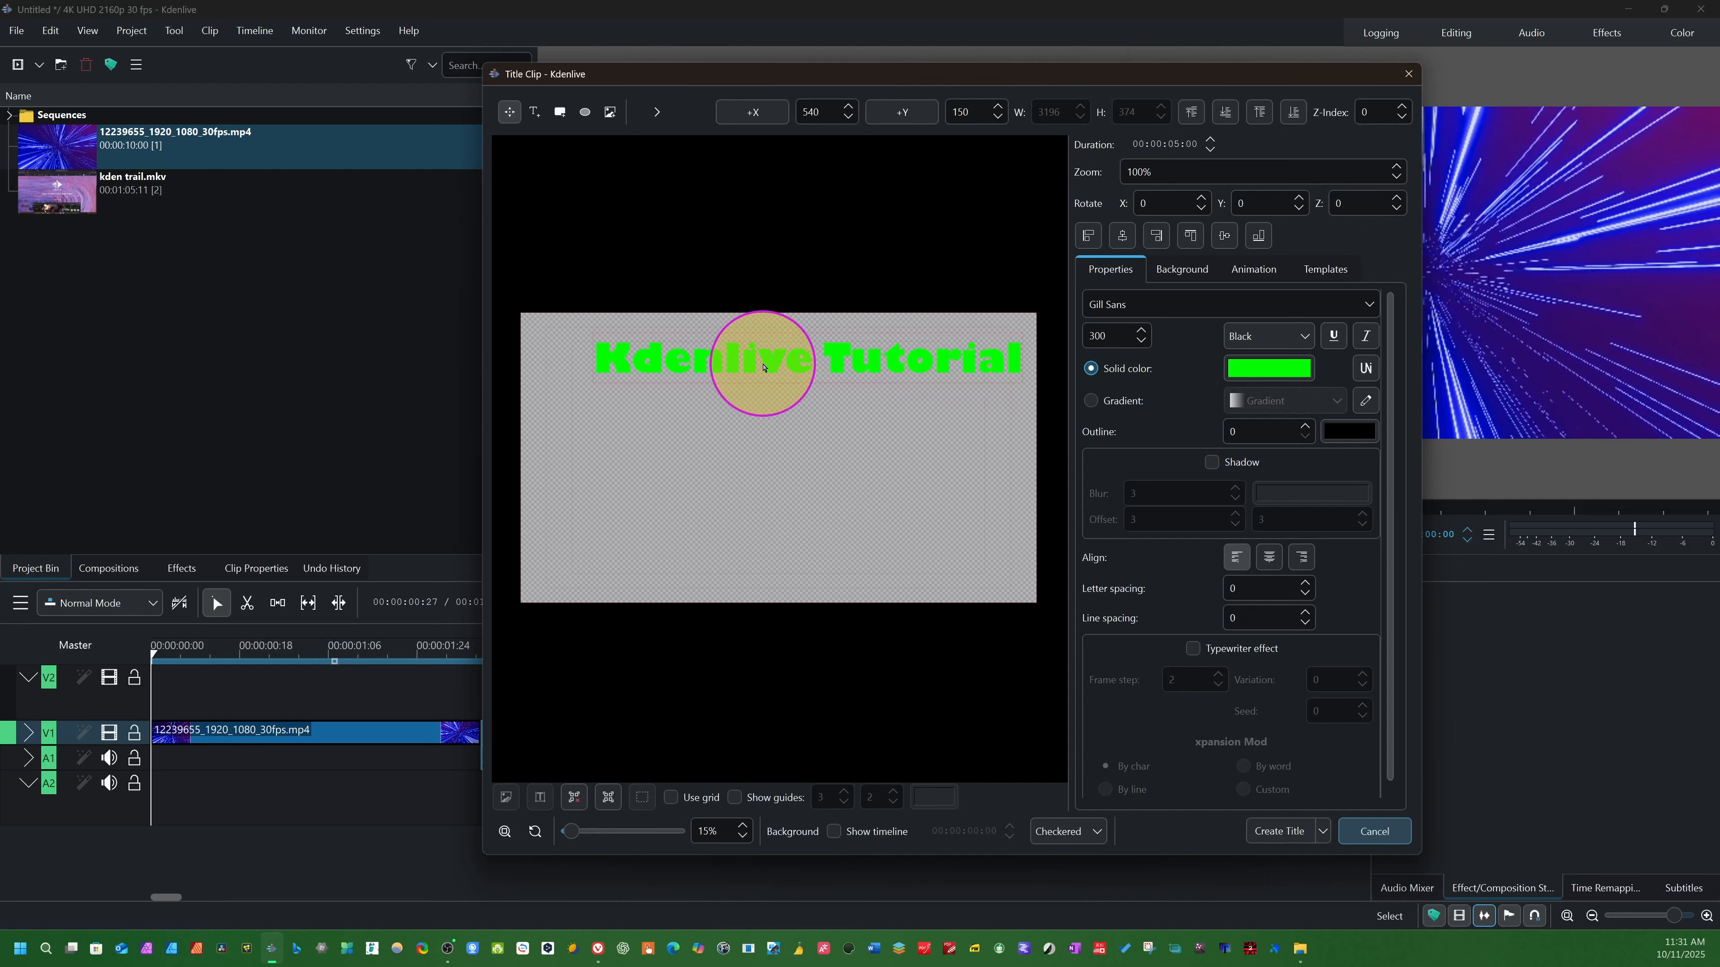
left_click(818, 452)
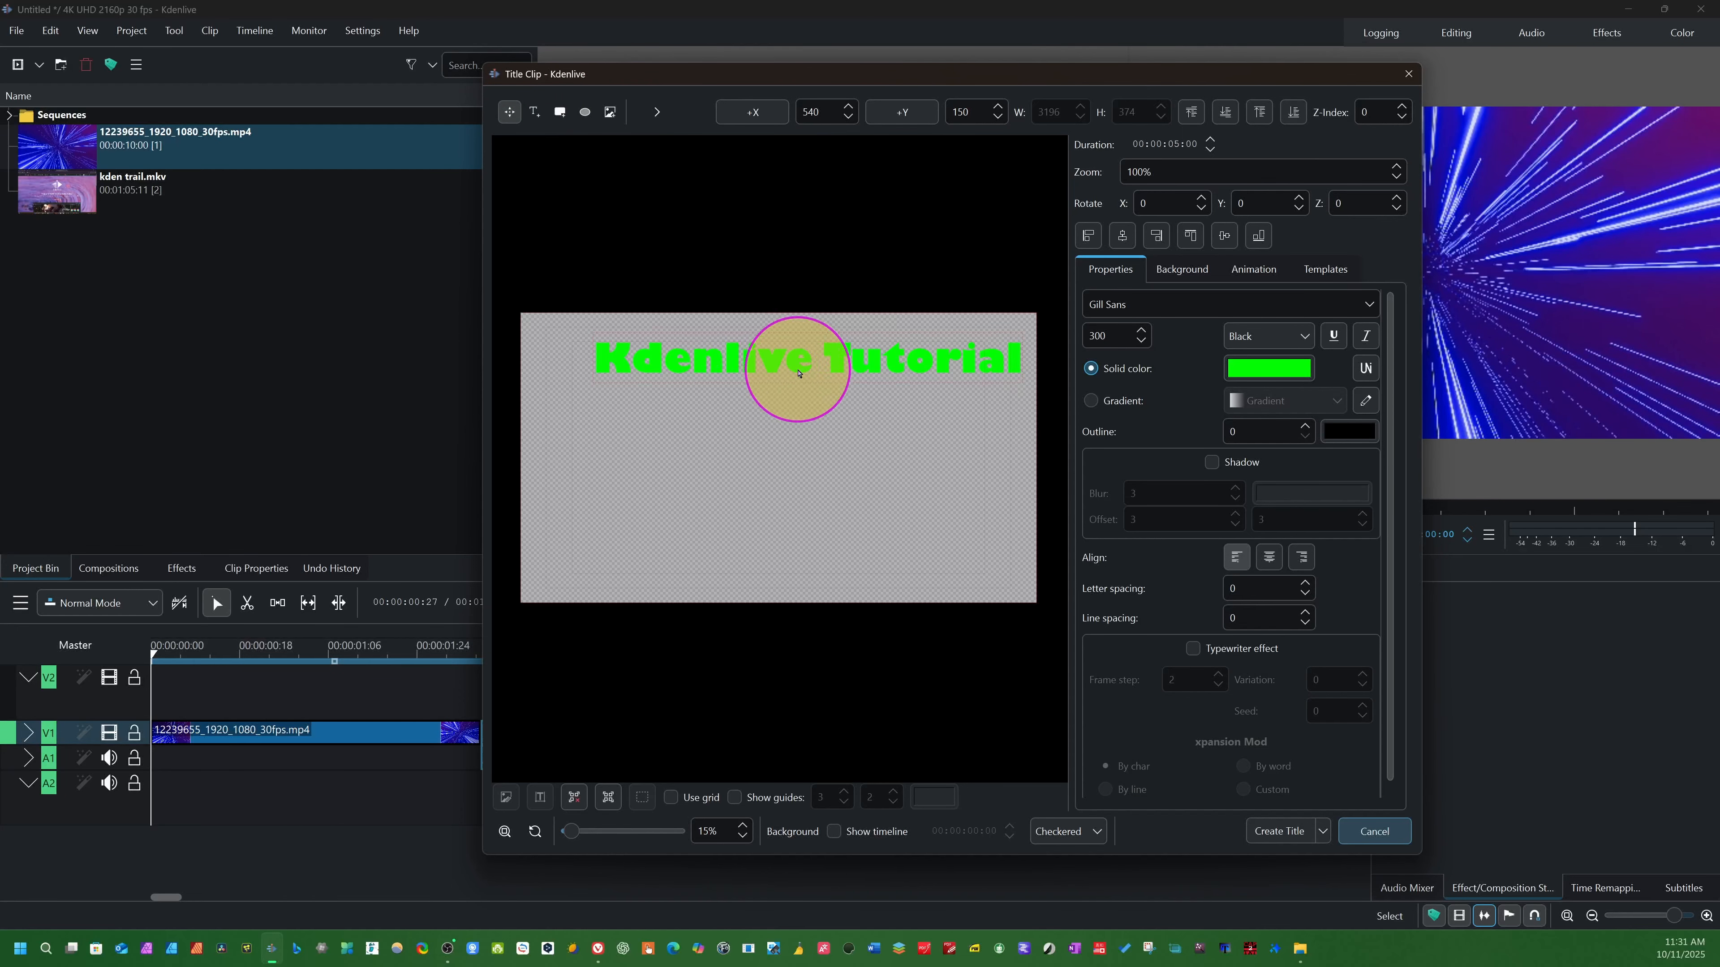
left_click_drag(798, 373, 720, 462)
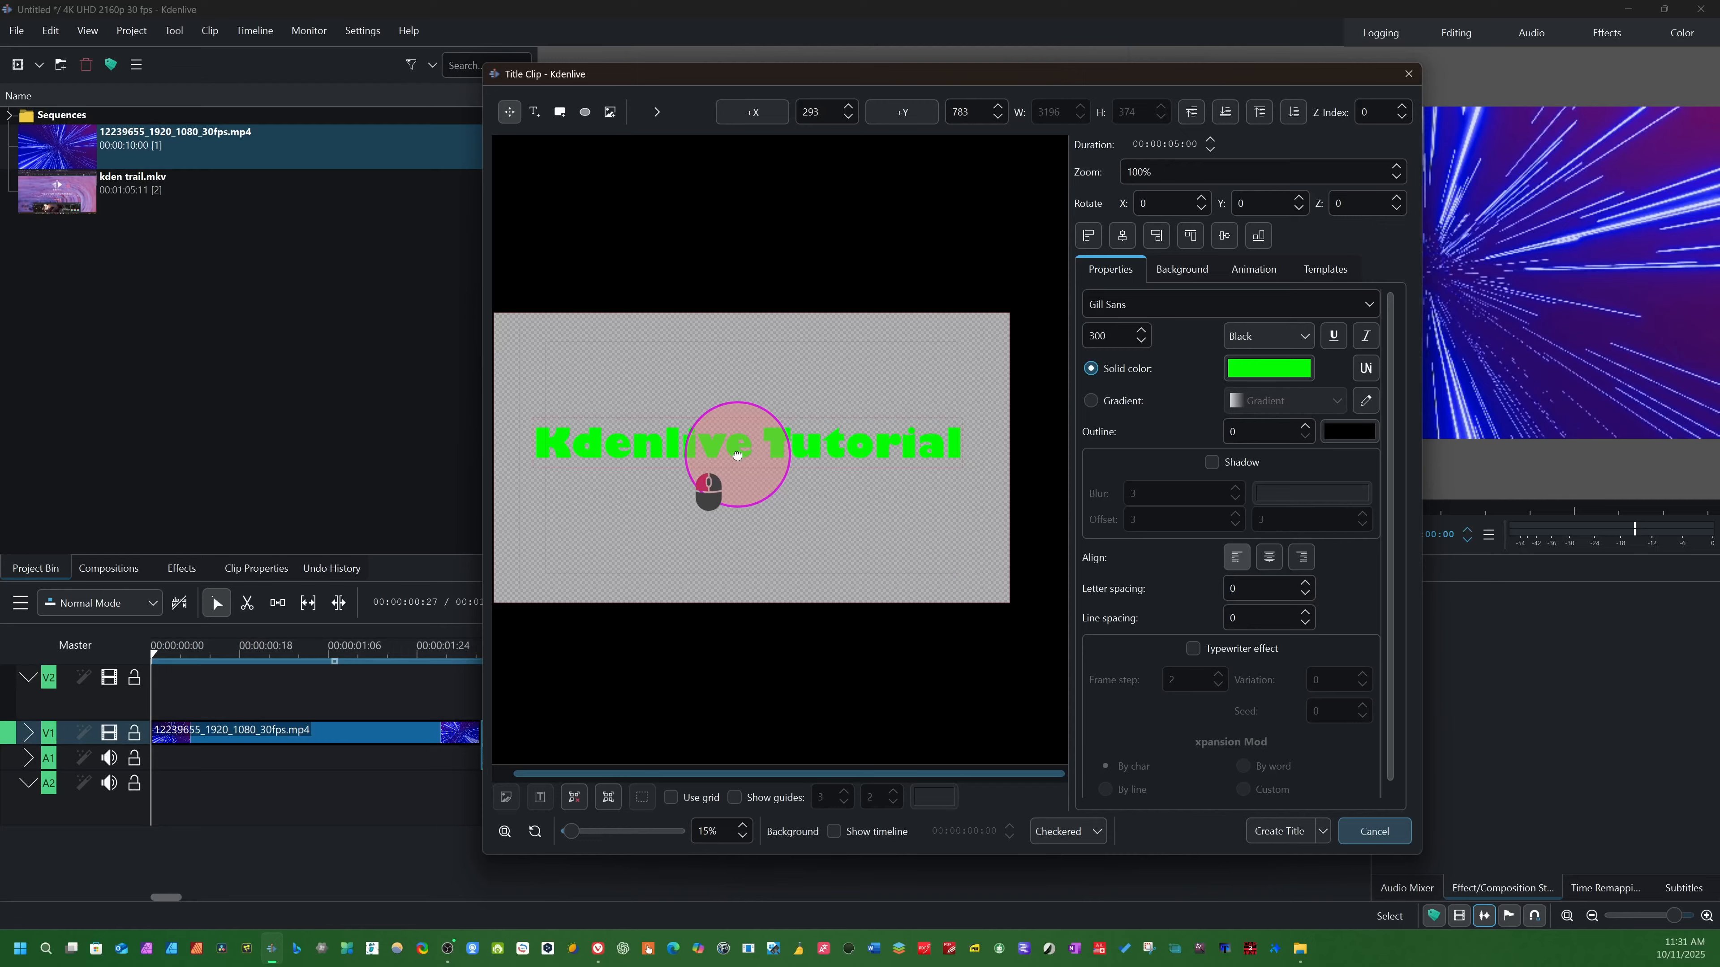
left_click_drag(721, 455, 720, 455)
left_click_drag(756, 341, 894, 354)
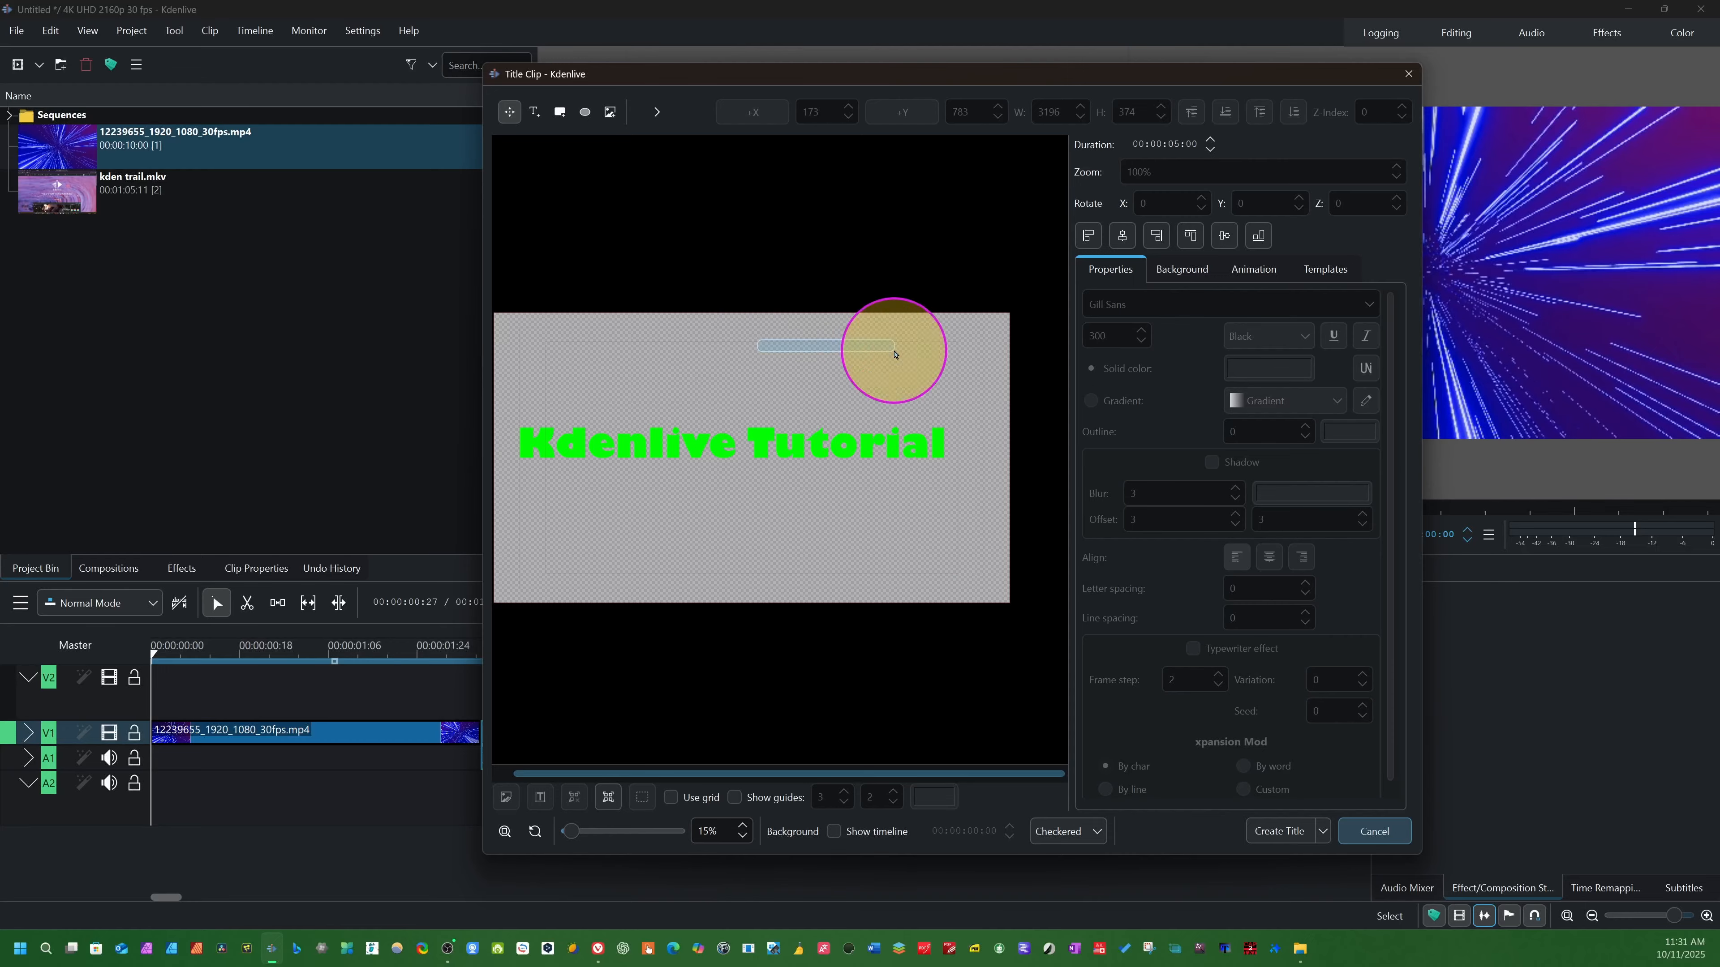
left_click(816, 445)
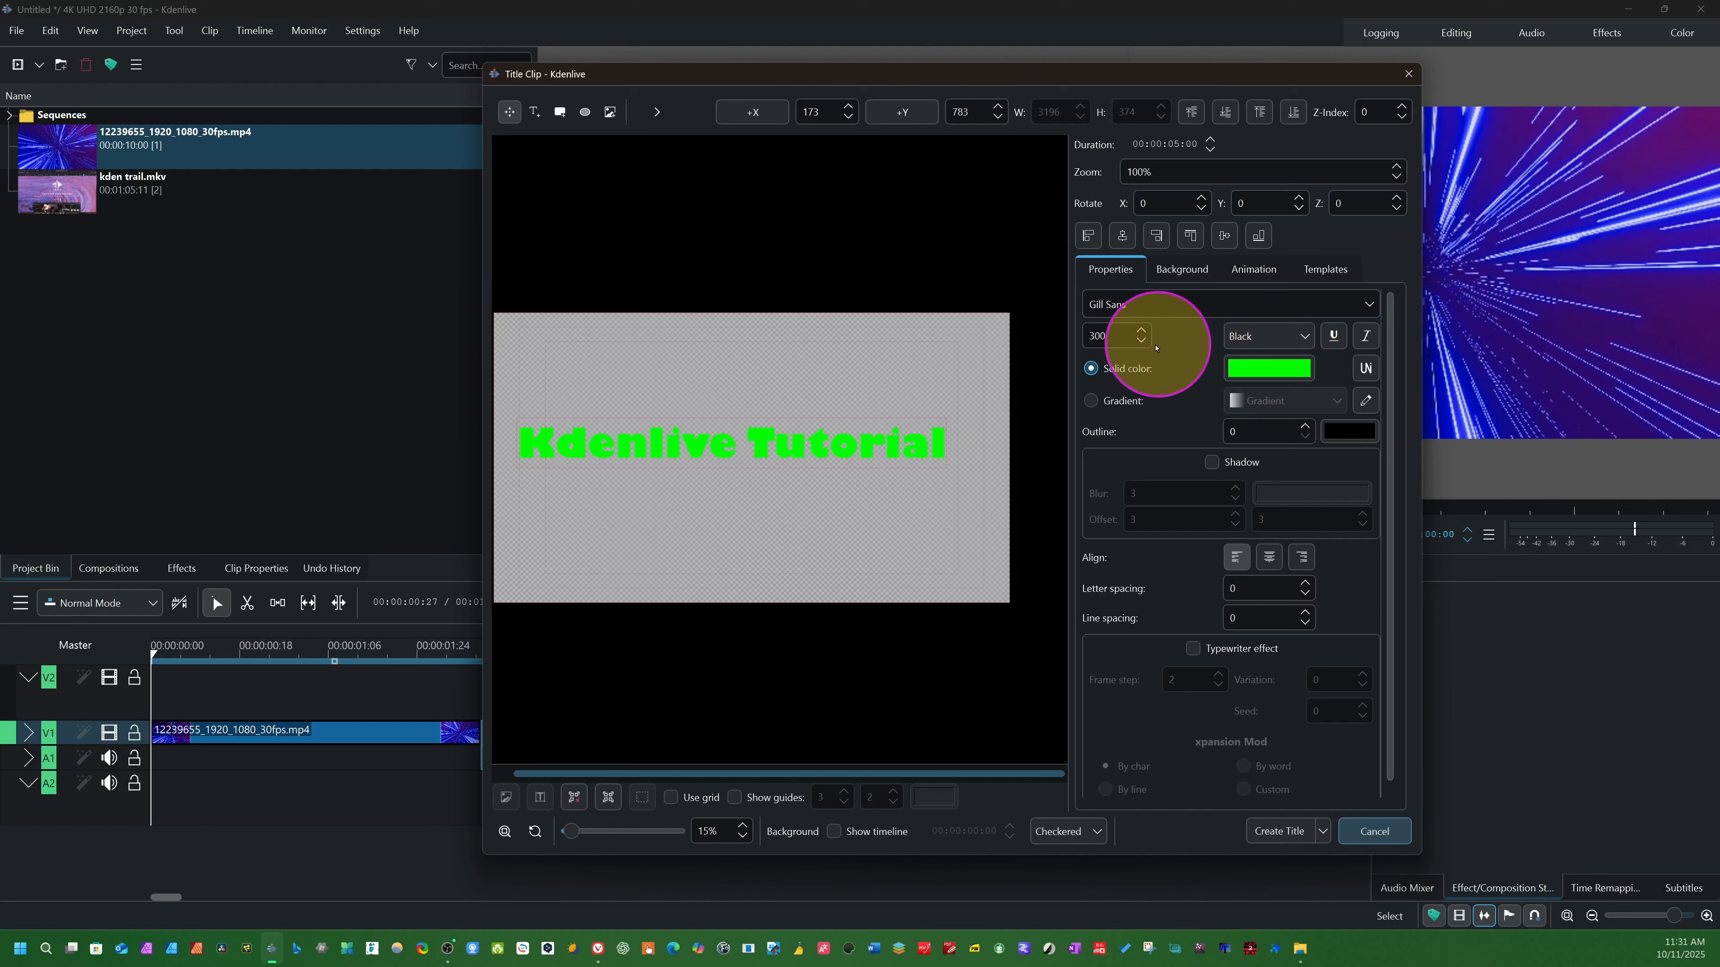
Switch the title text from a solid color to a gradient and set the gradient's first color to magenta #aa007f
left_click(1364, 312)
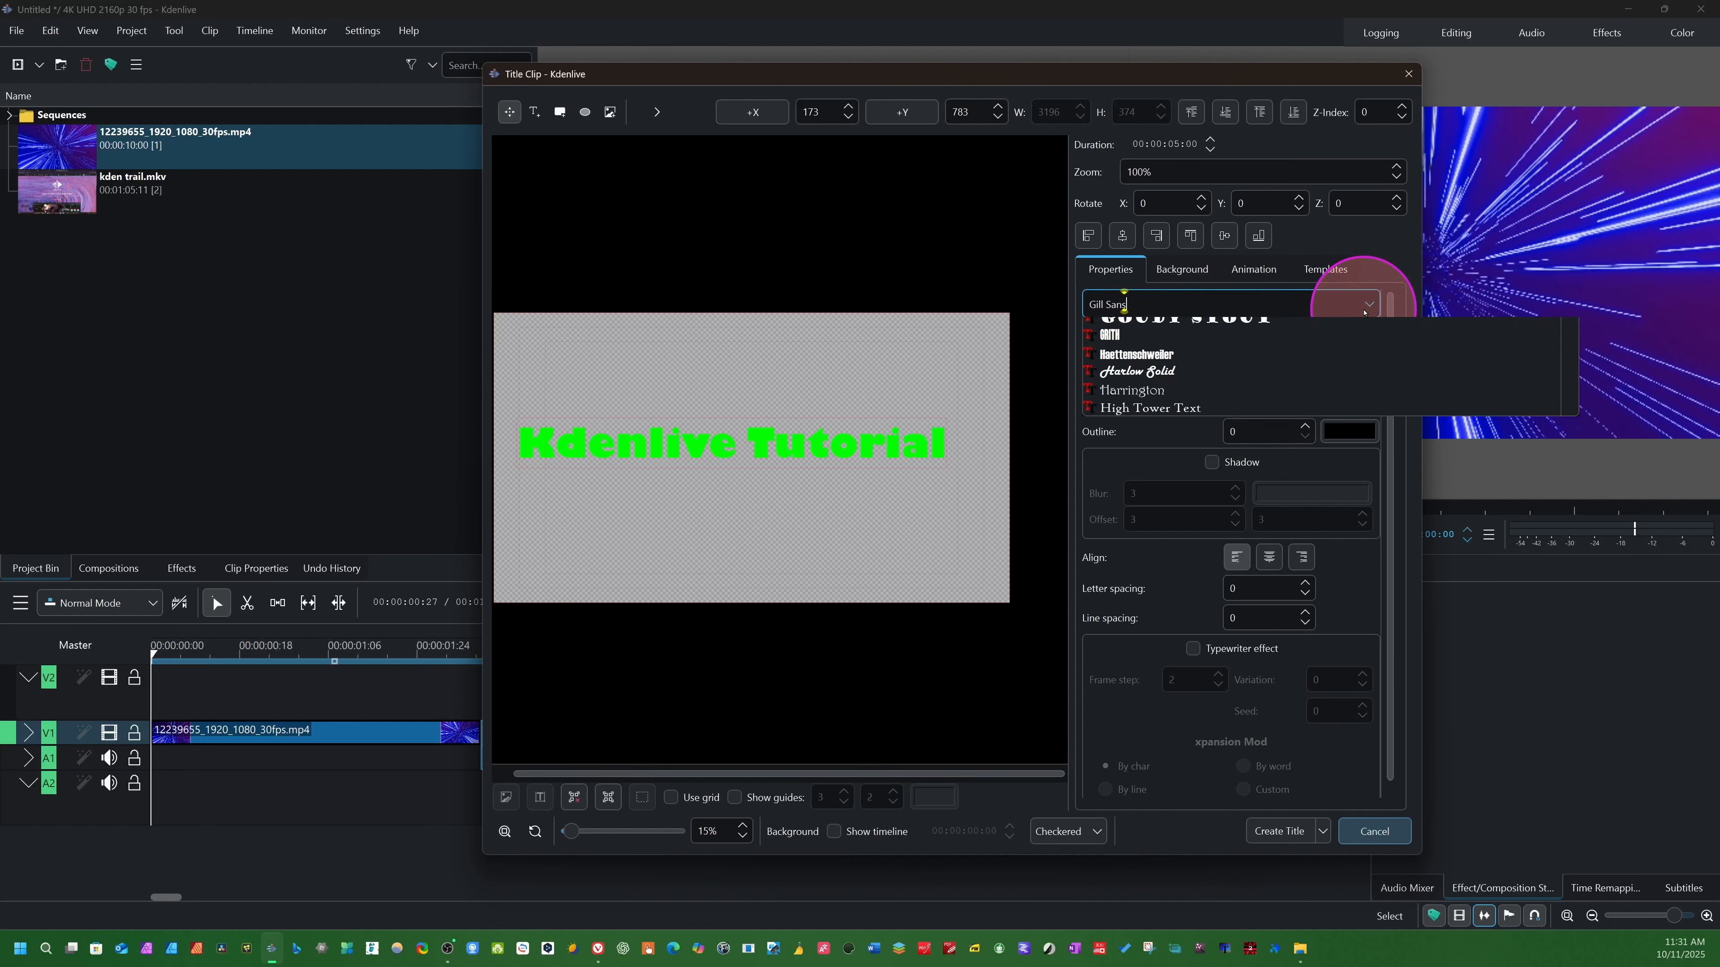
left_click(1361, 253)
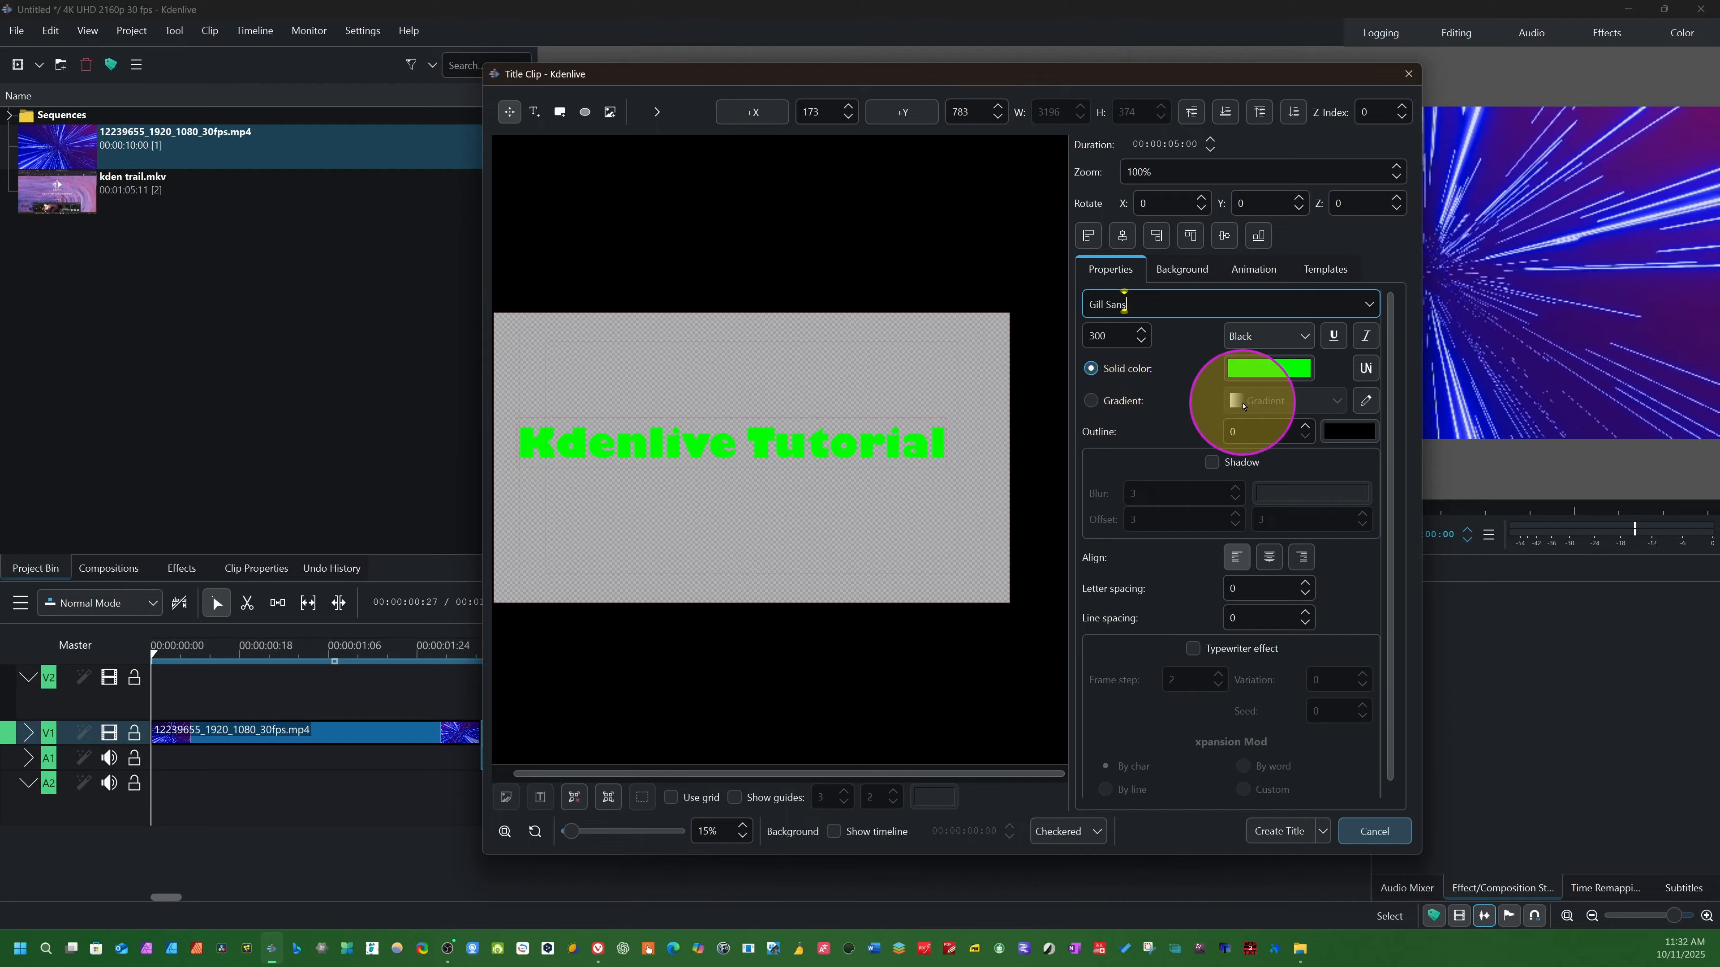
left_click(1091, 400)
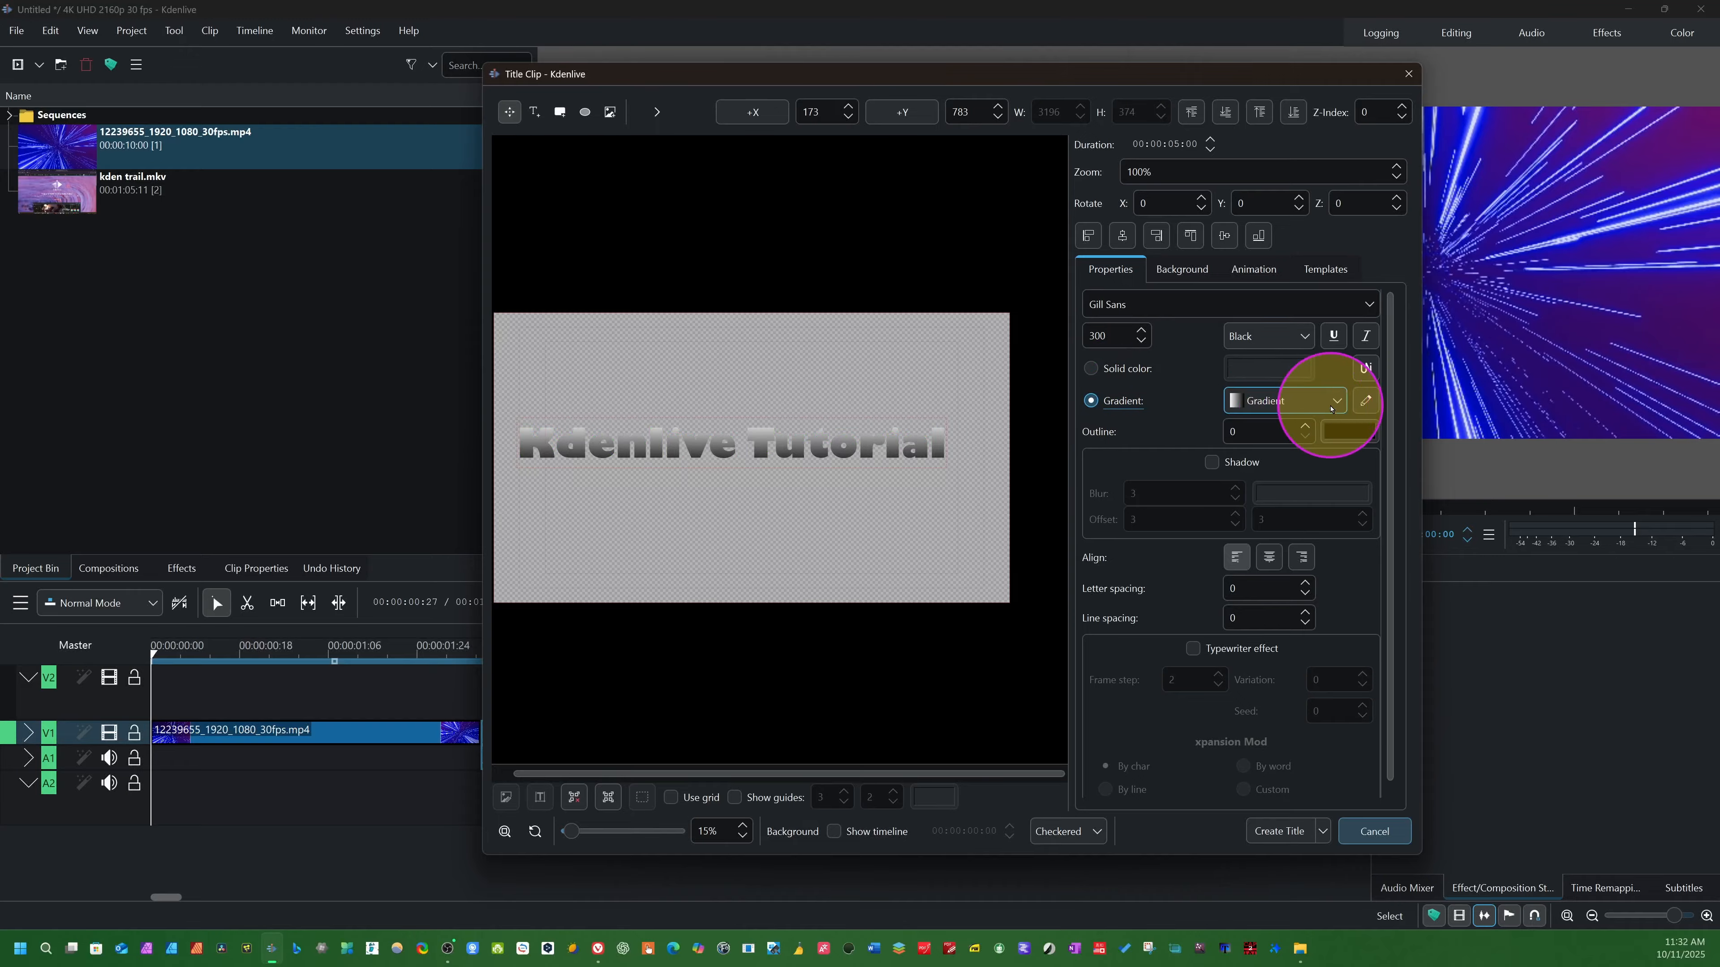
left_click(1364, 402)
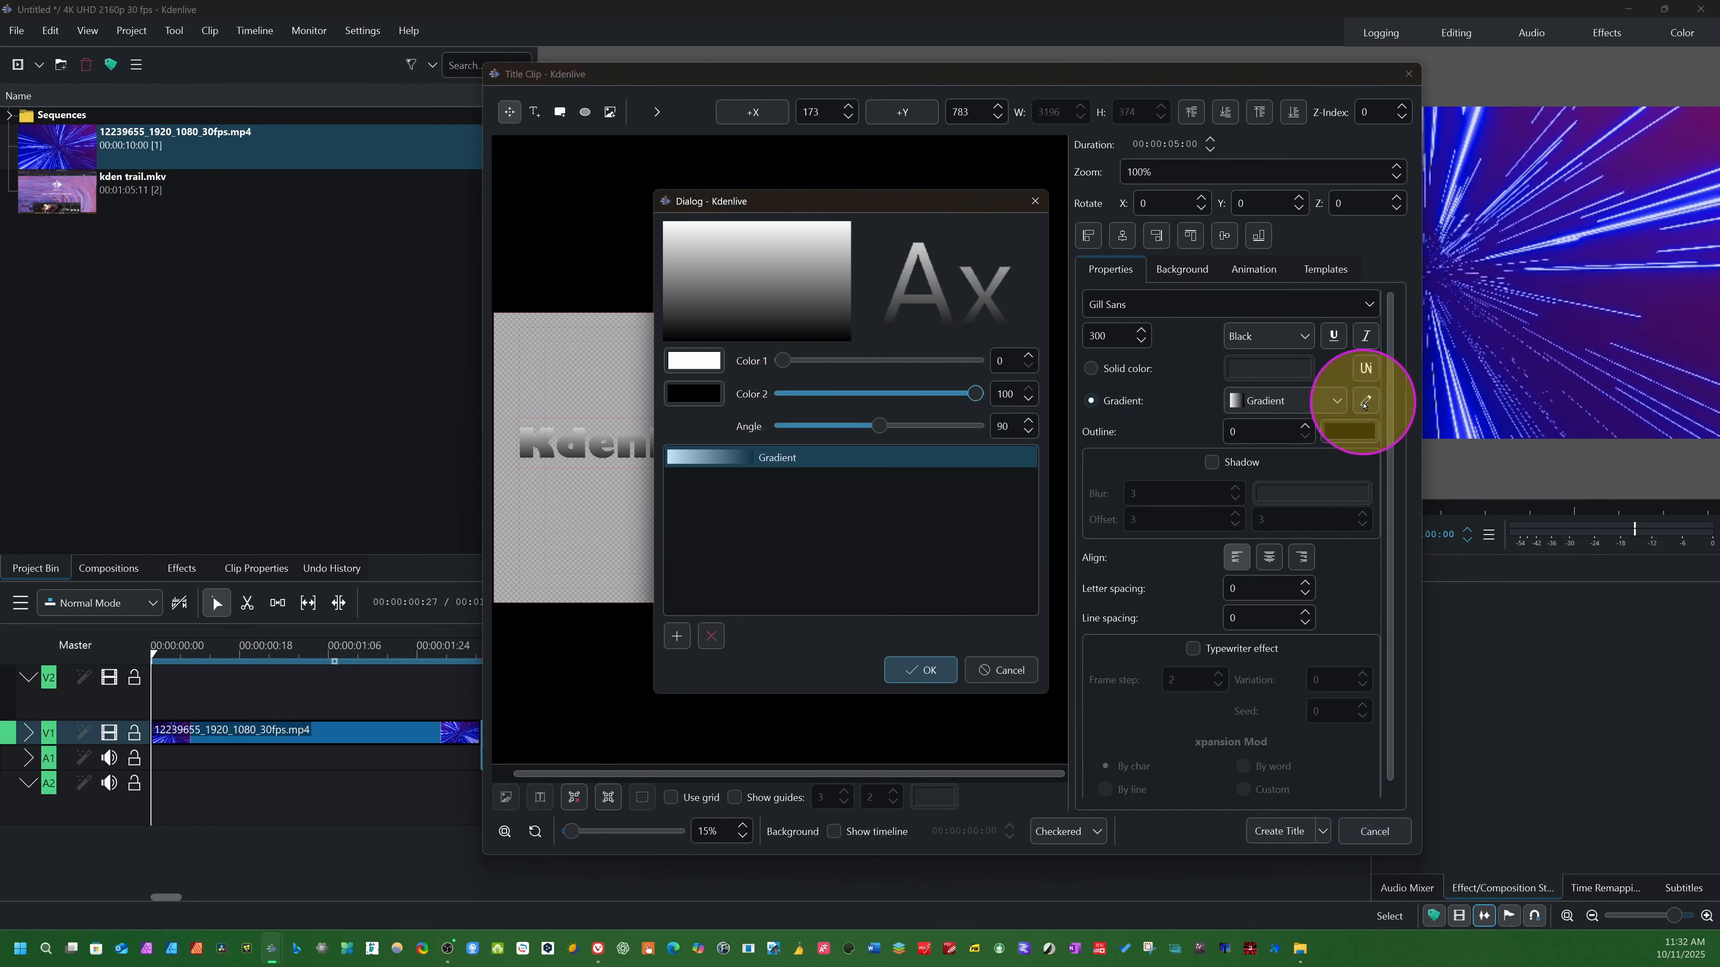
left_click(694, 362)
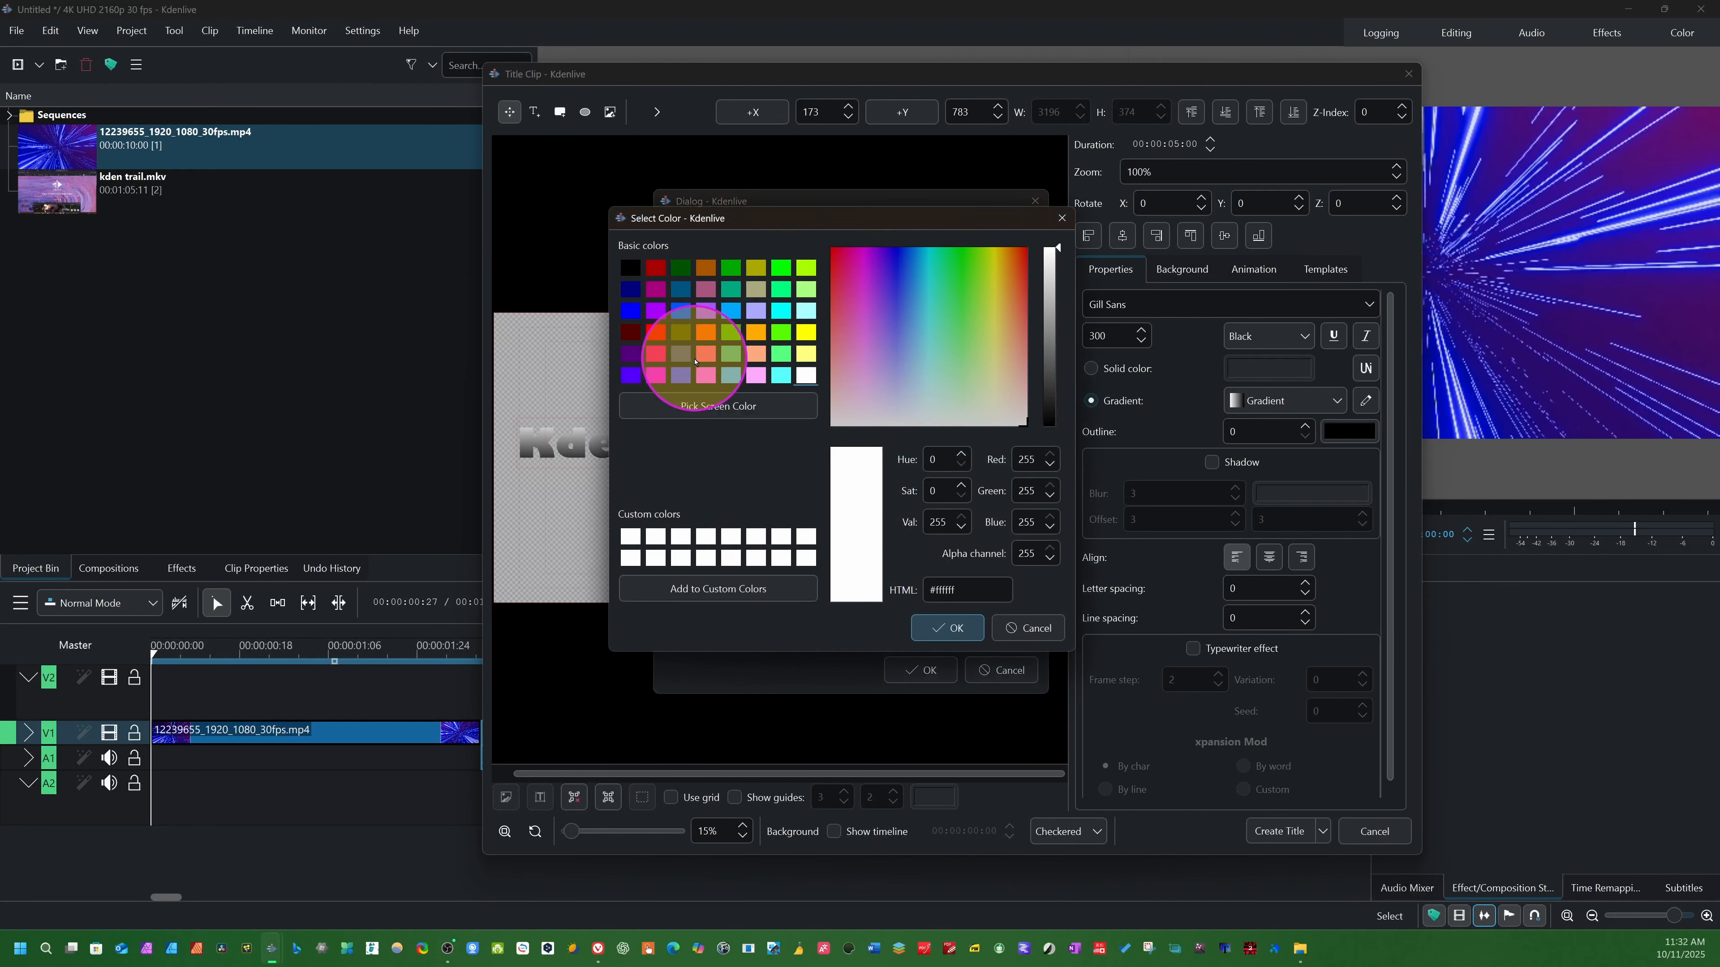
left_click(776, 274)
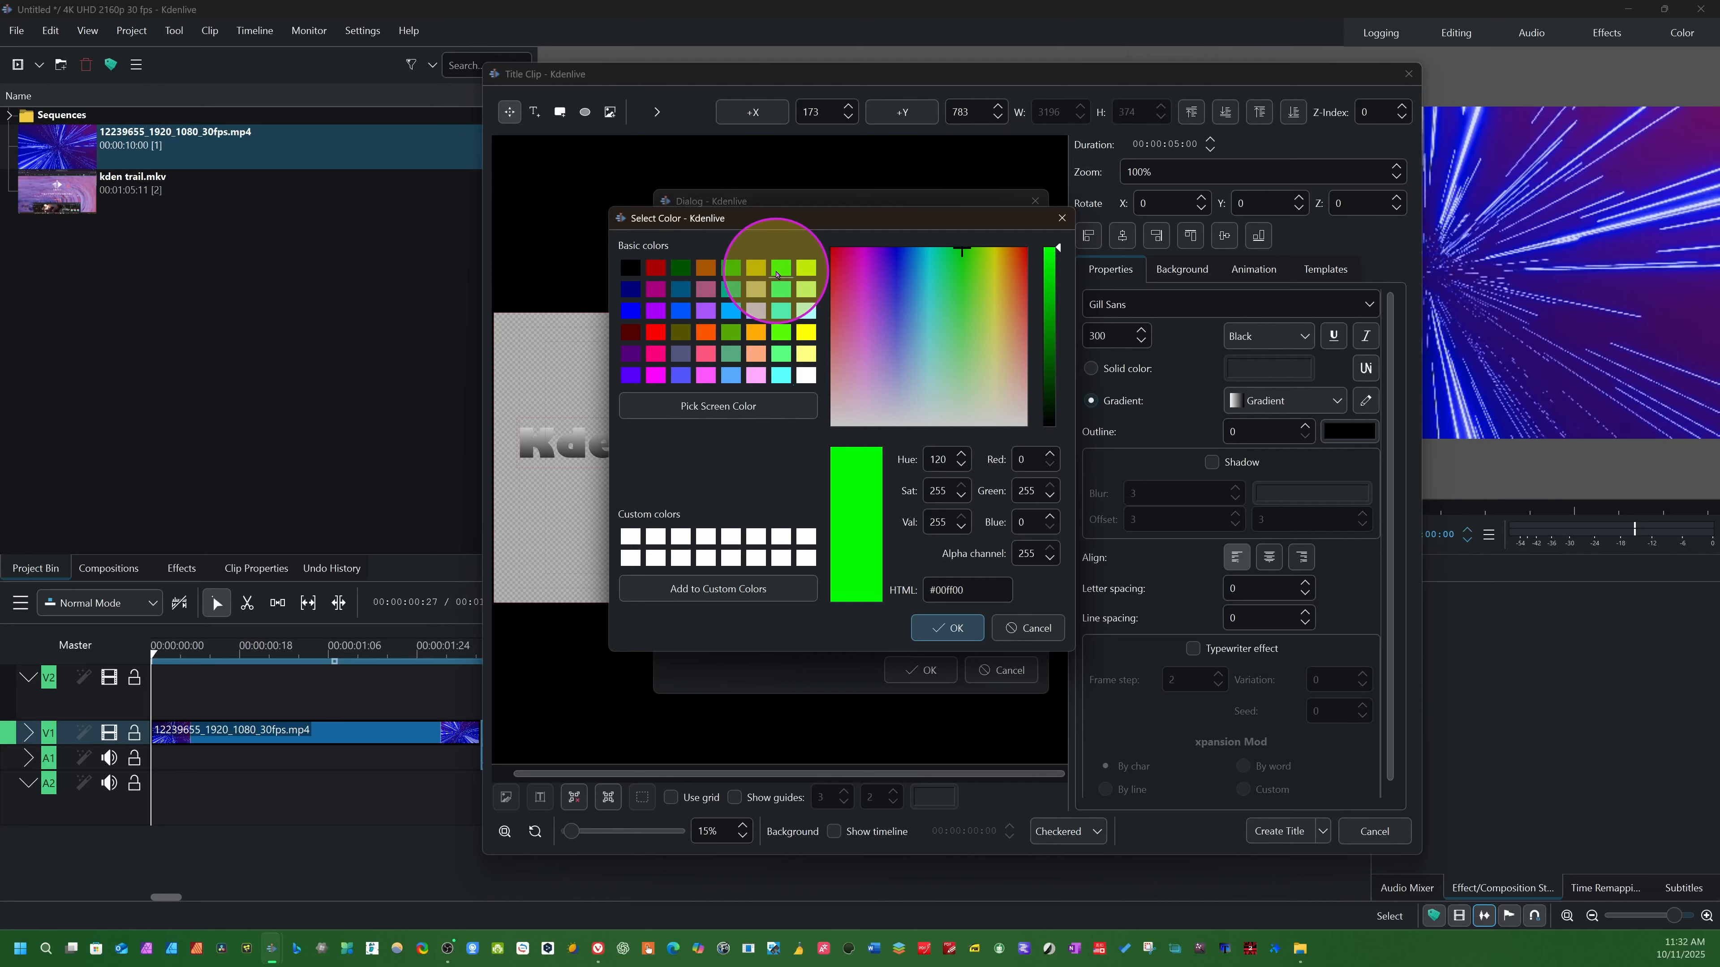
left_click(655, 289)
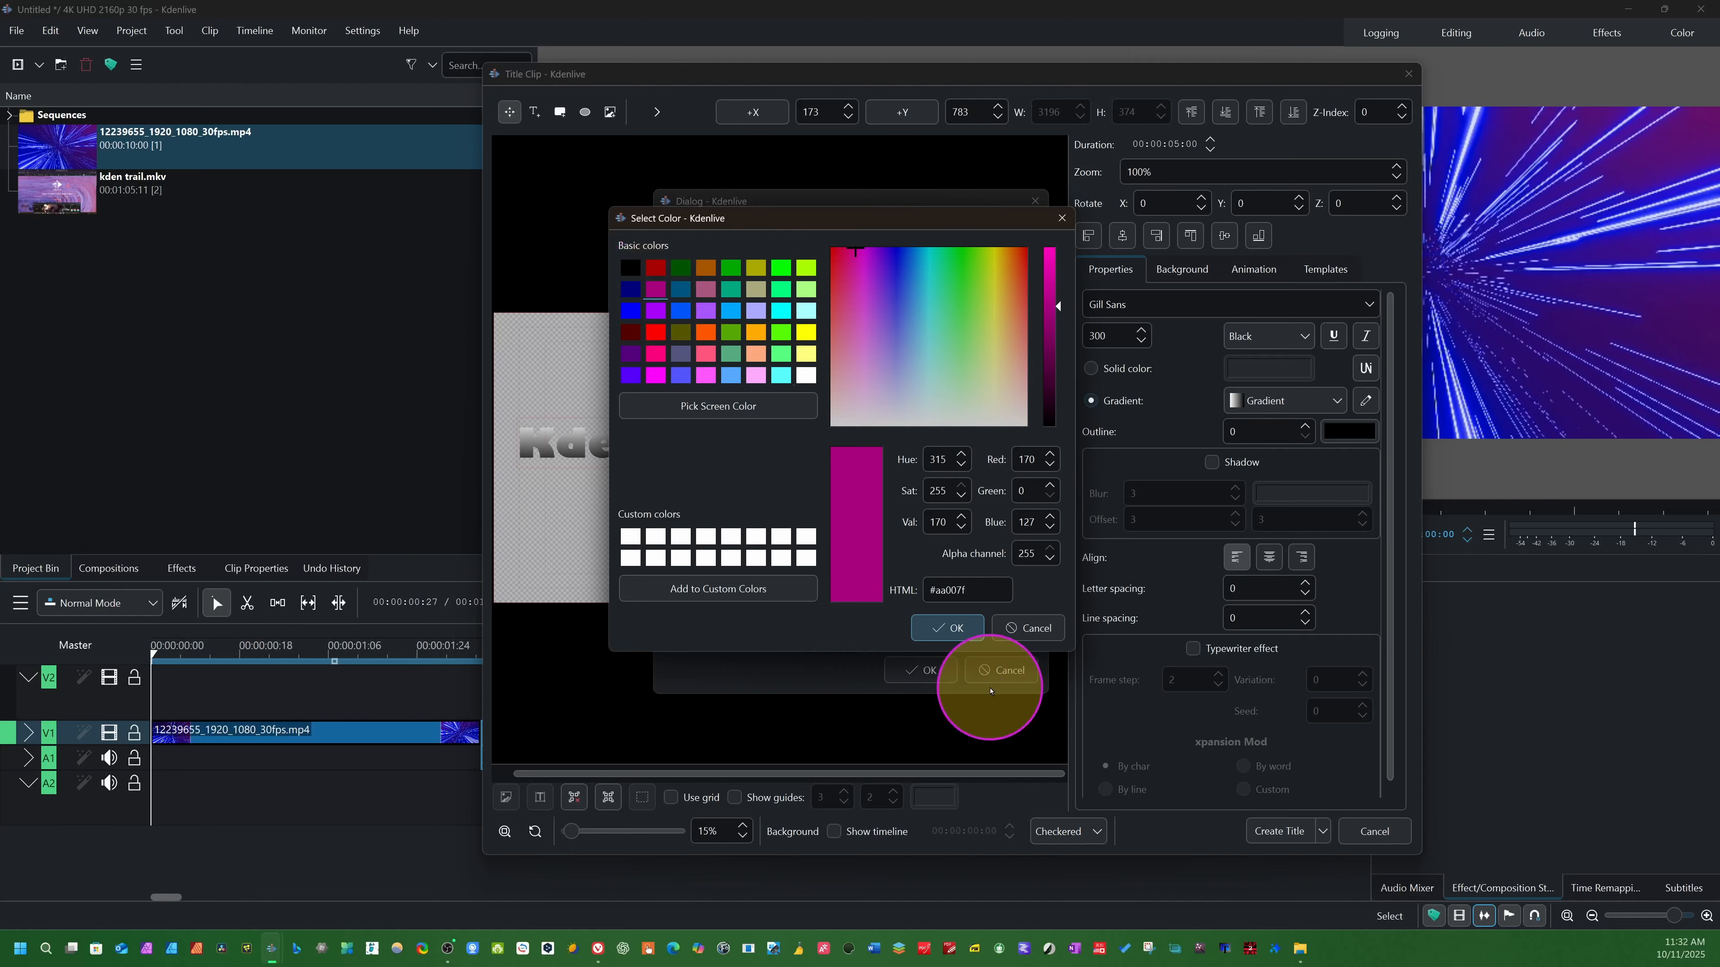
left_click(947, 626)
Try light pink #ffaaff as the gradient's second color, and replace it with yellow #ffff00
left_click(685, 388)
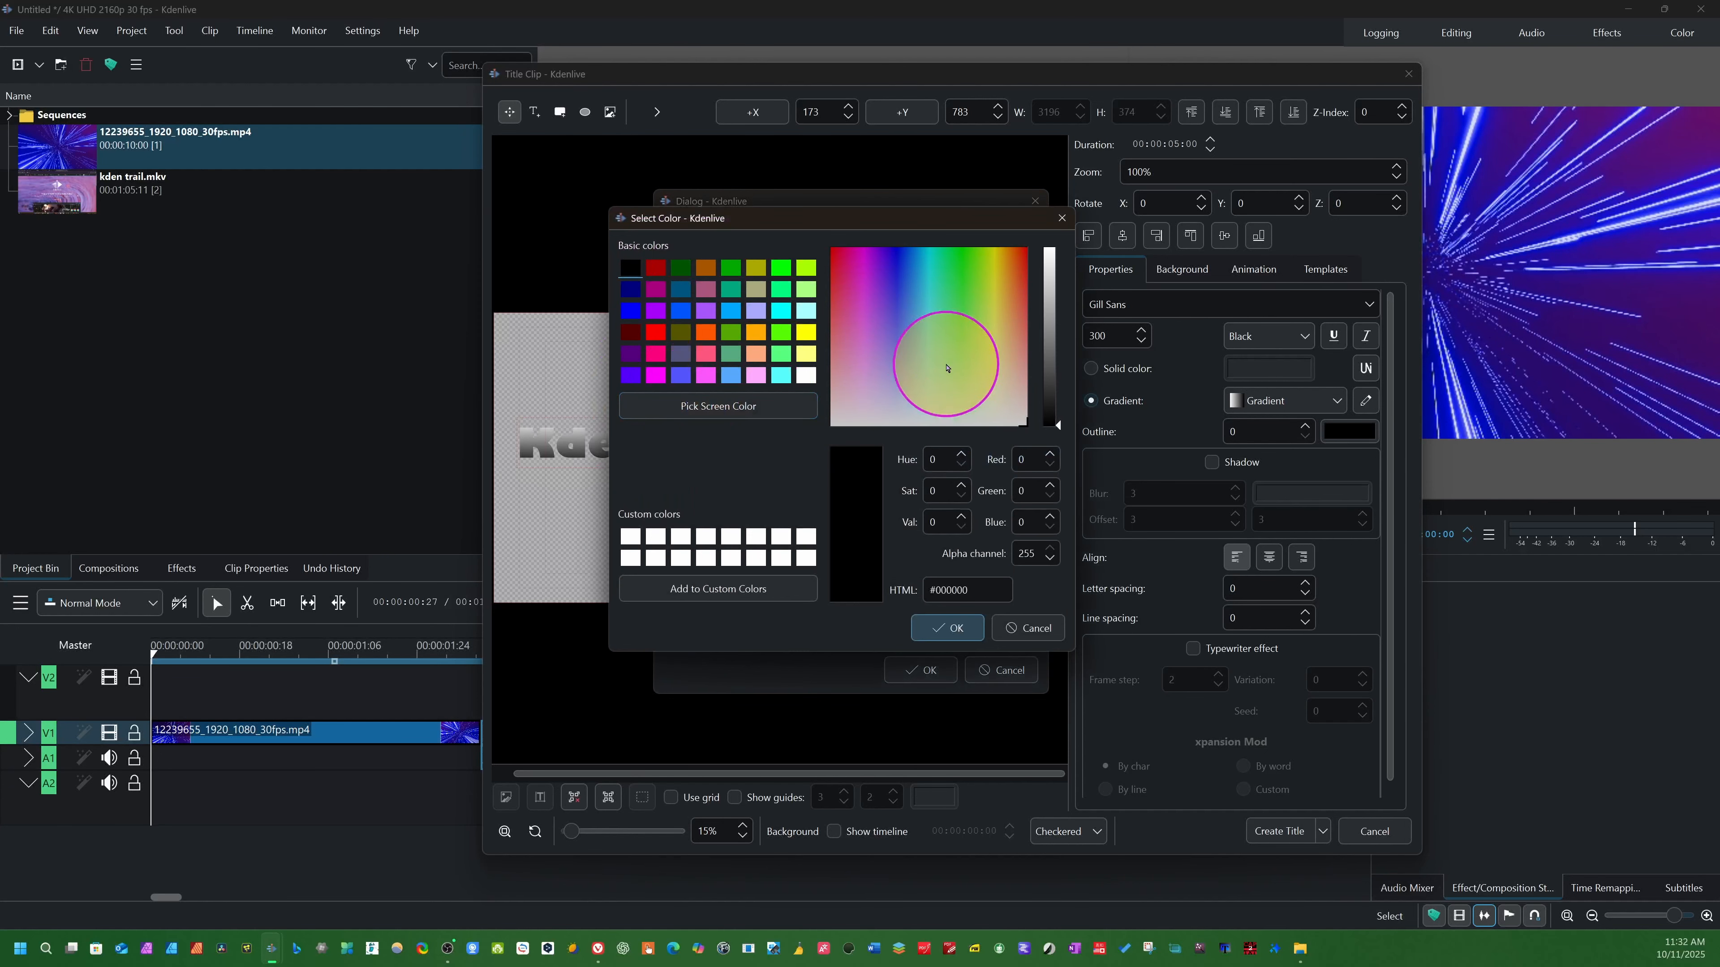
left_click(757, 375)
left_click(947, 627)
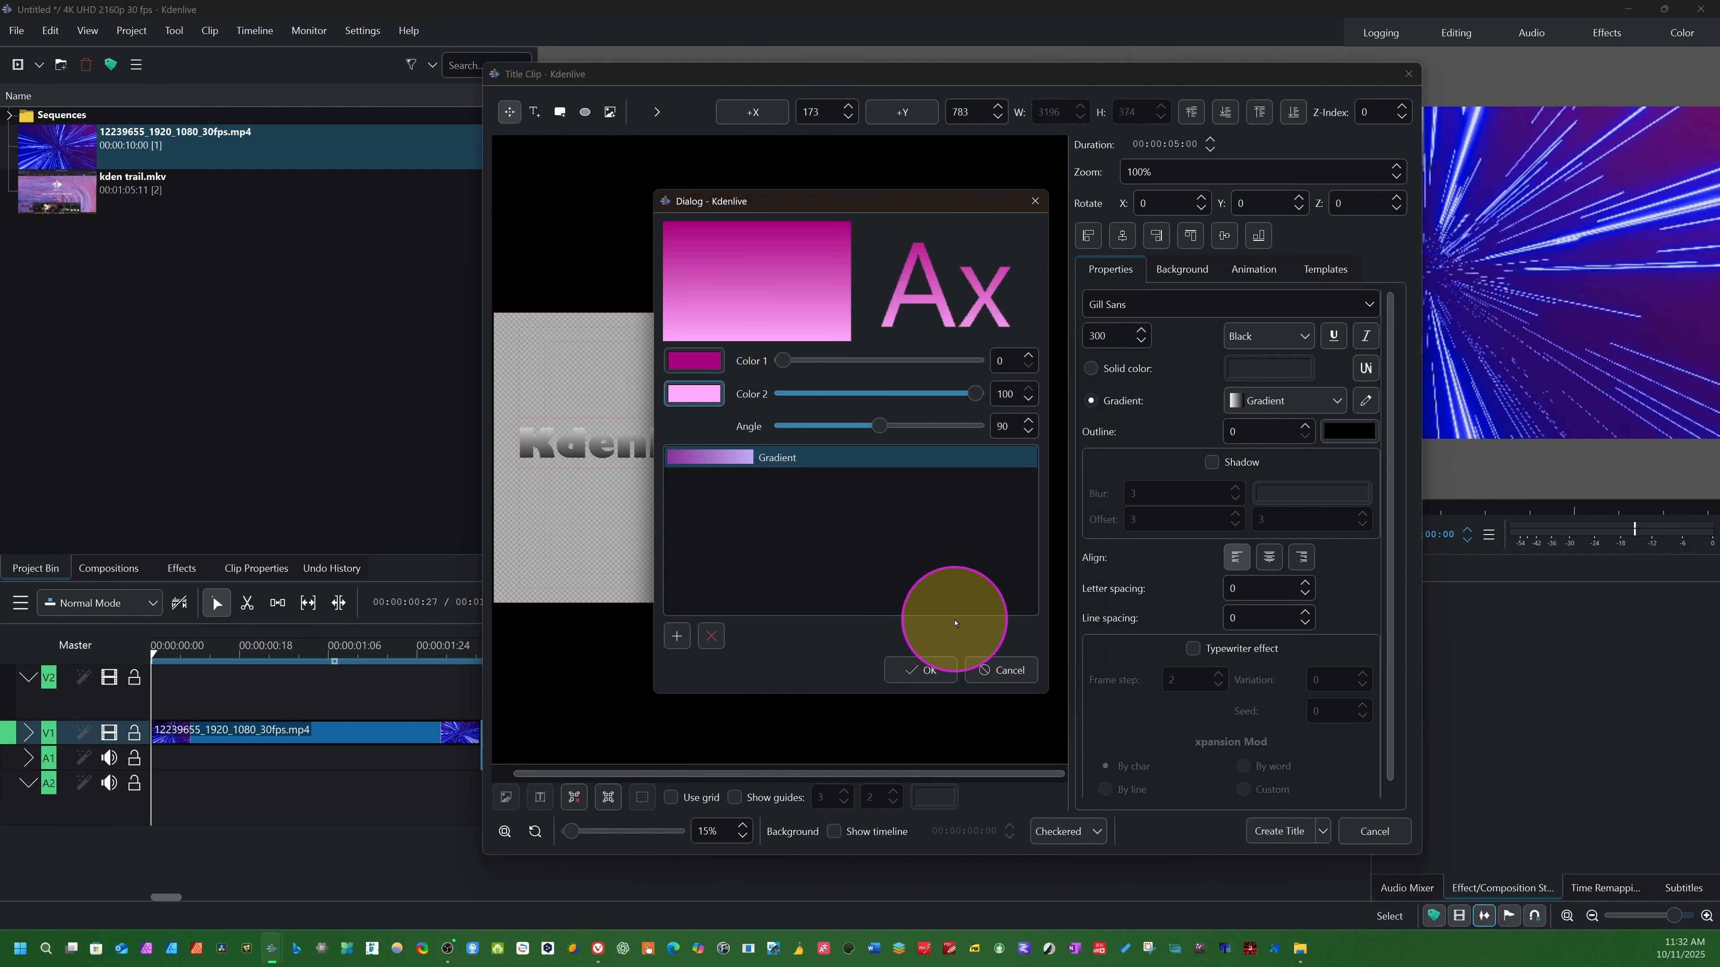
left_click(692, 393)
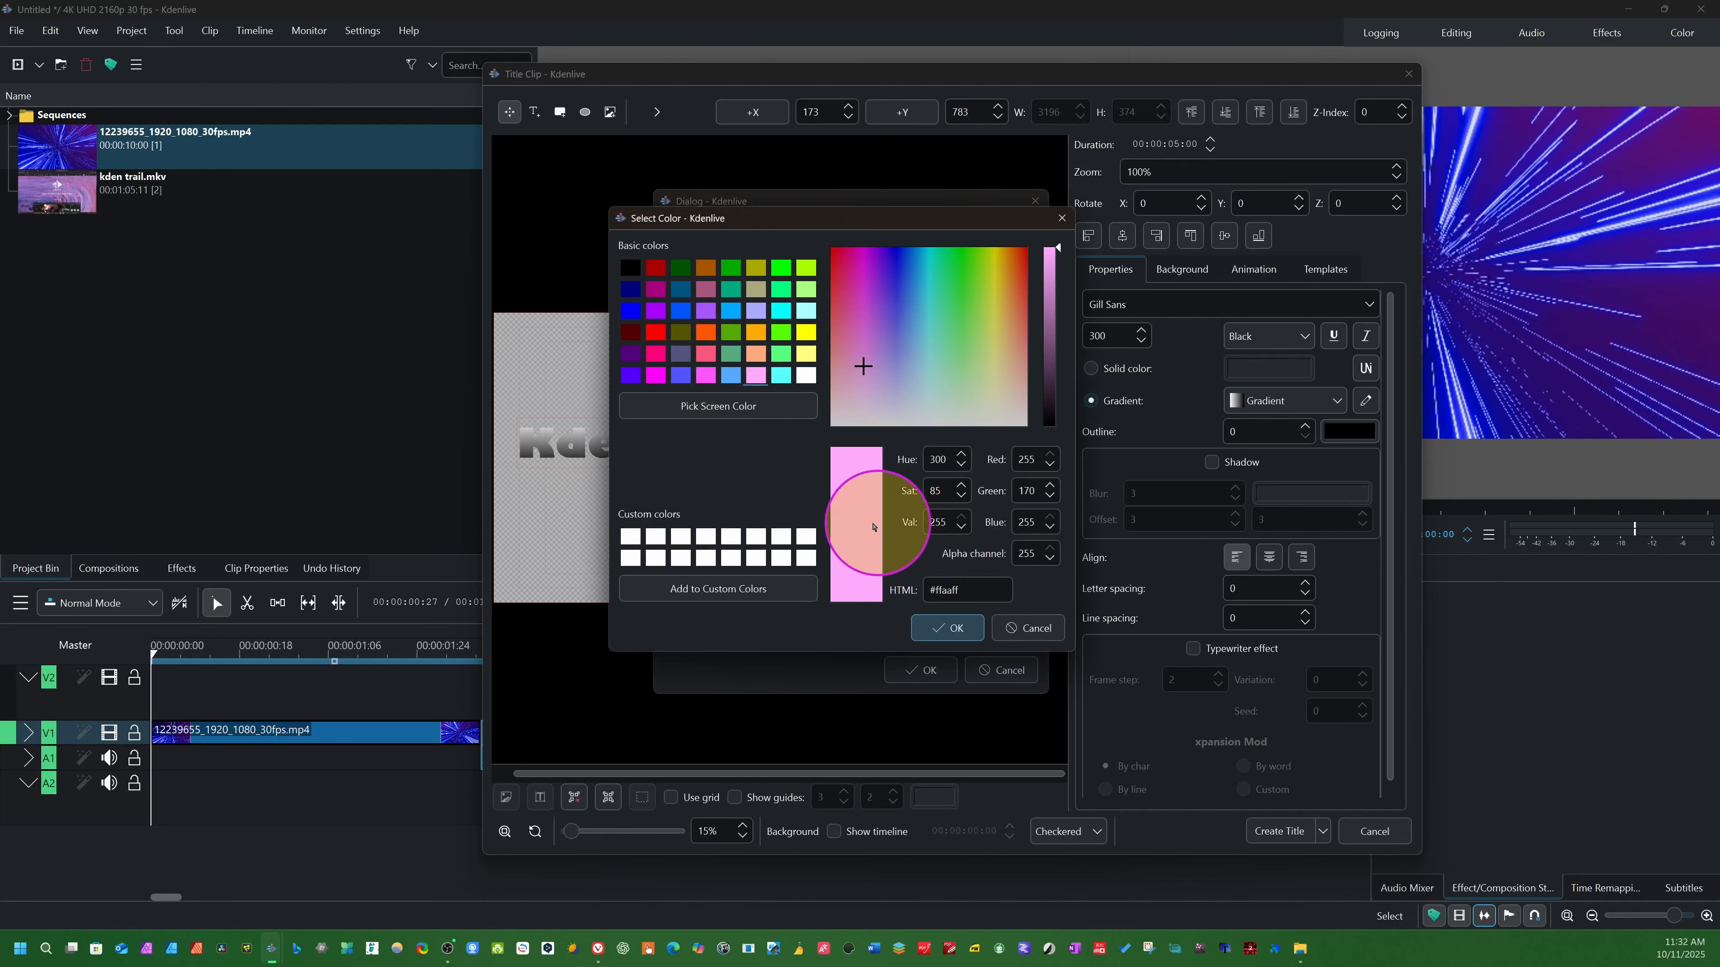
left_click(805, 331)
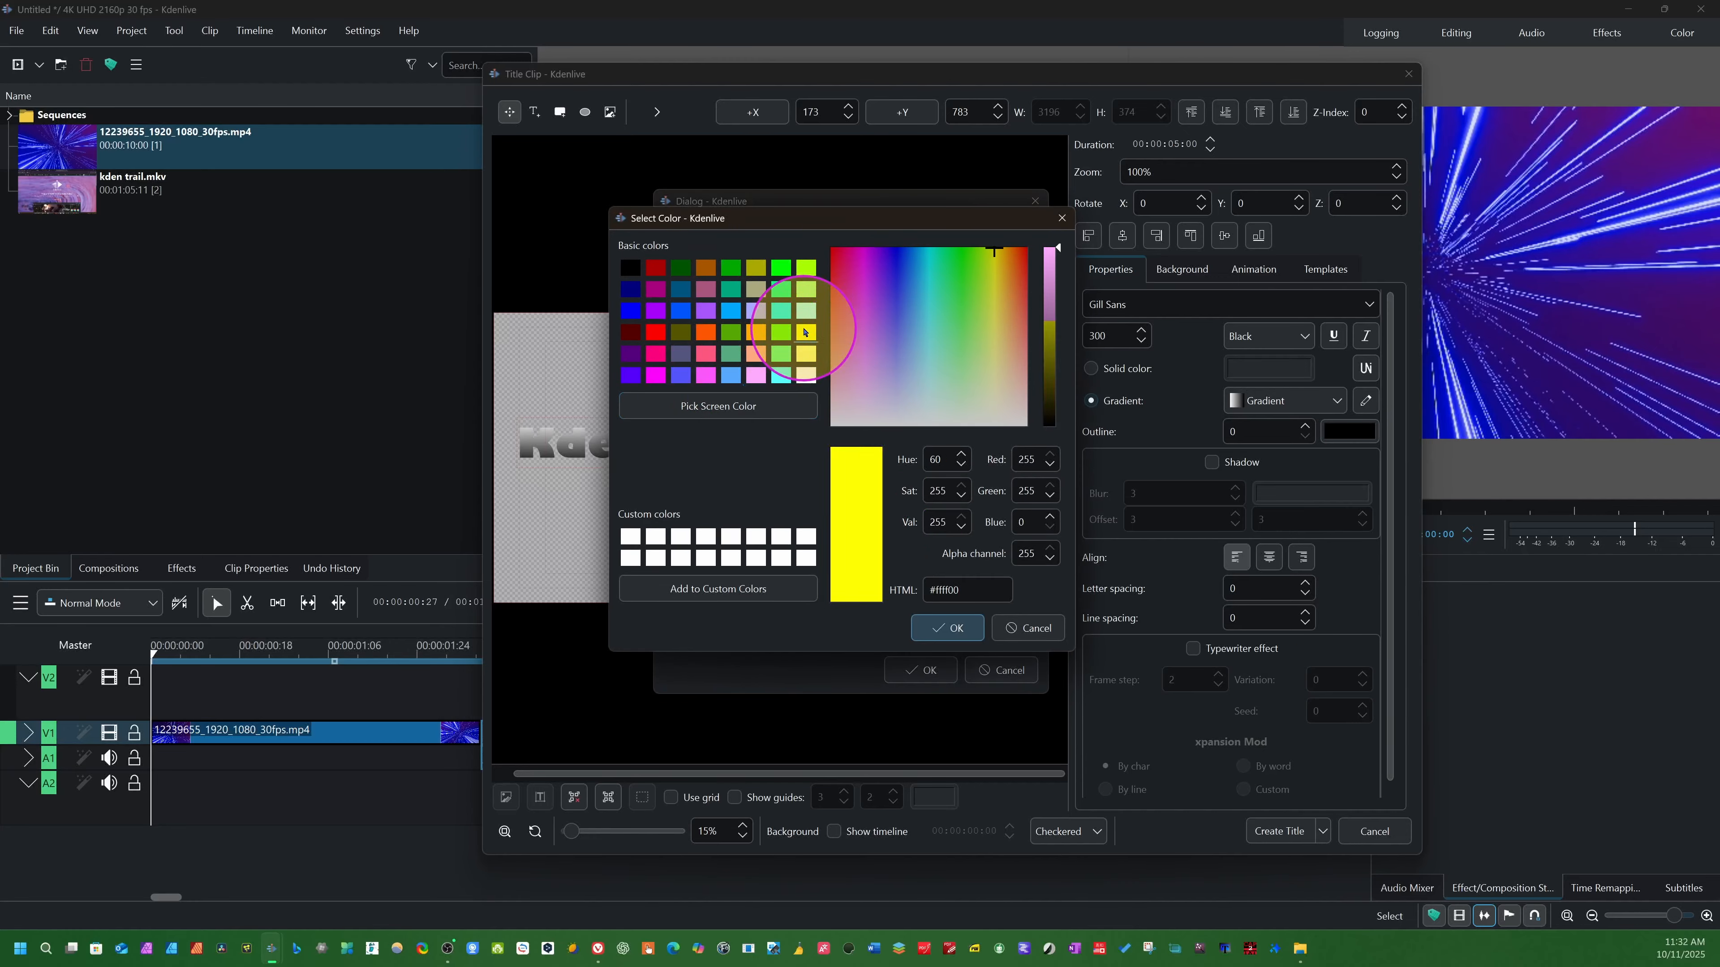
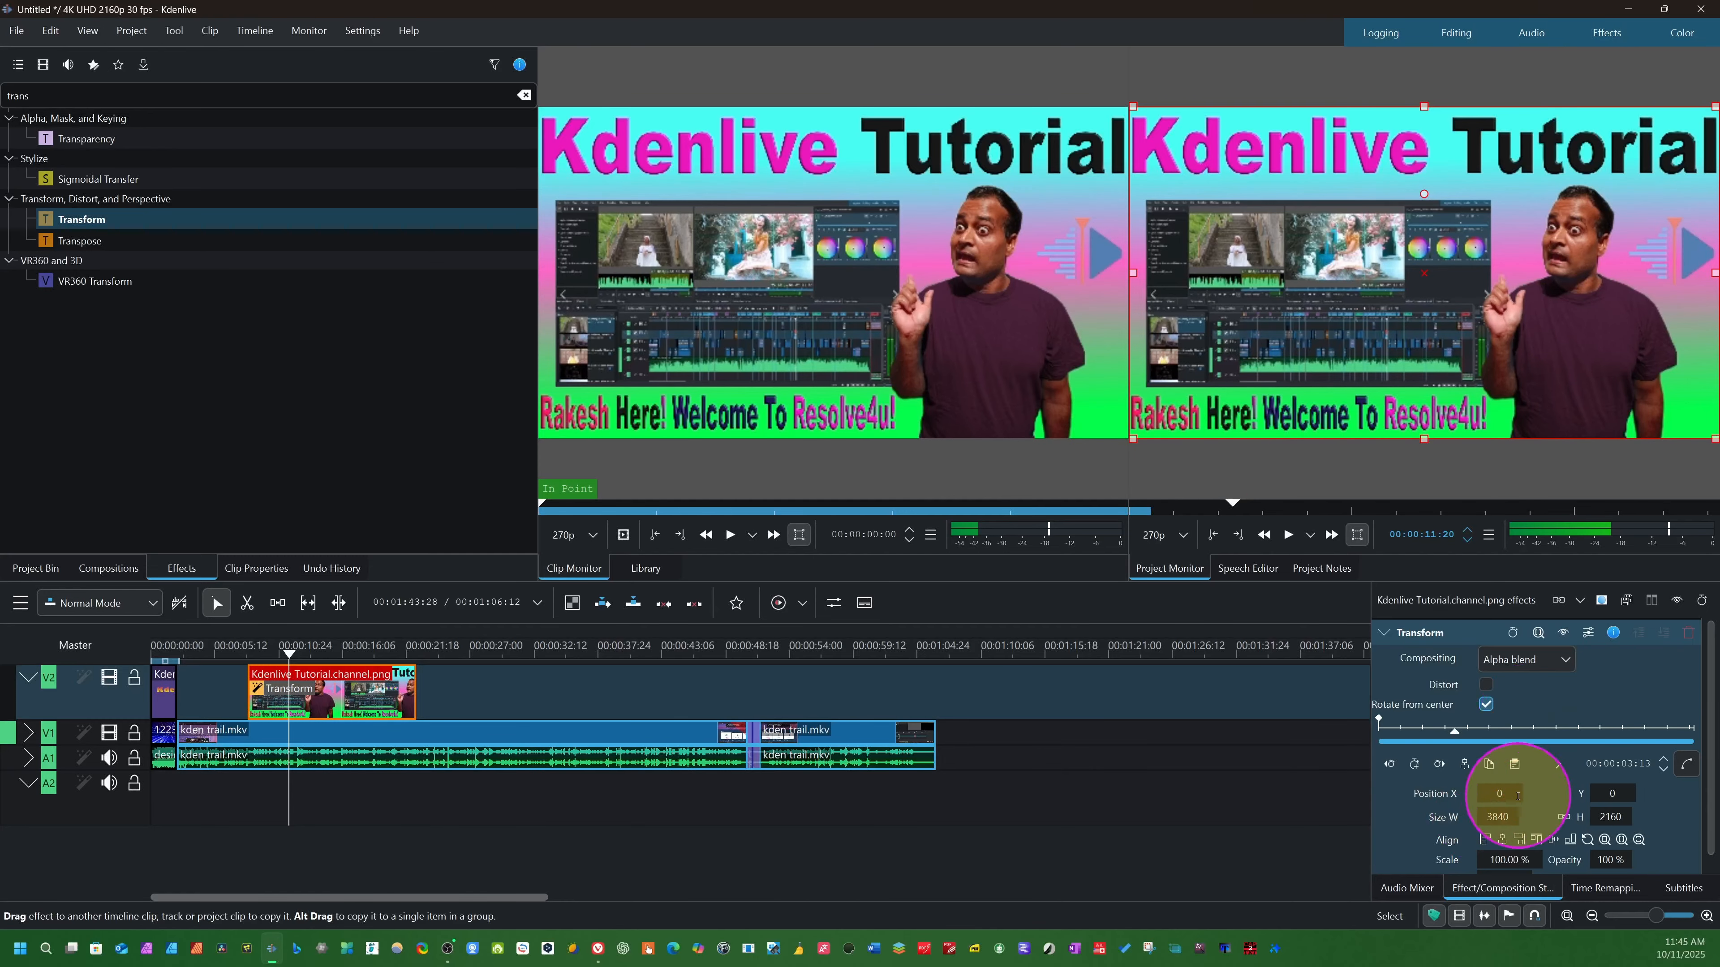
Scale the channel image on track V2 down to about 40% and place it near the frame's middle, at about X 1033, Y 477
scroll(1533, 780, "down", 1)
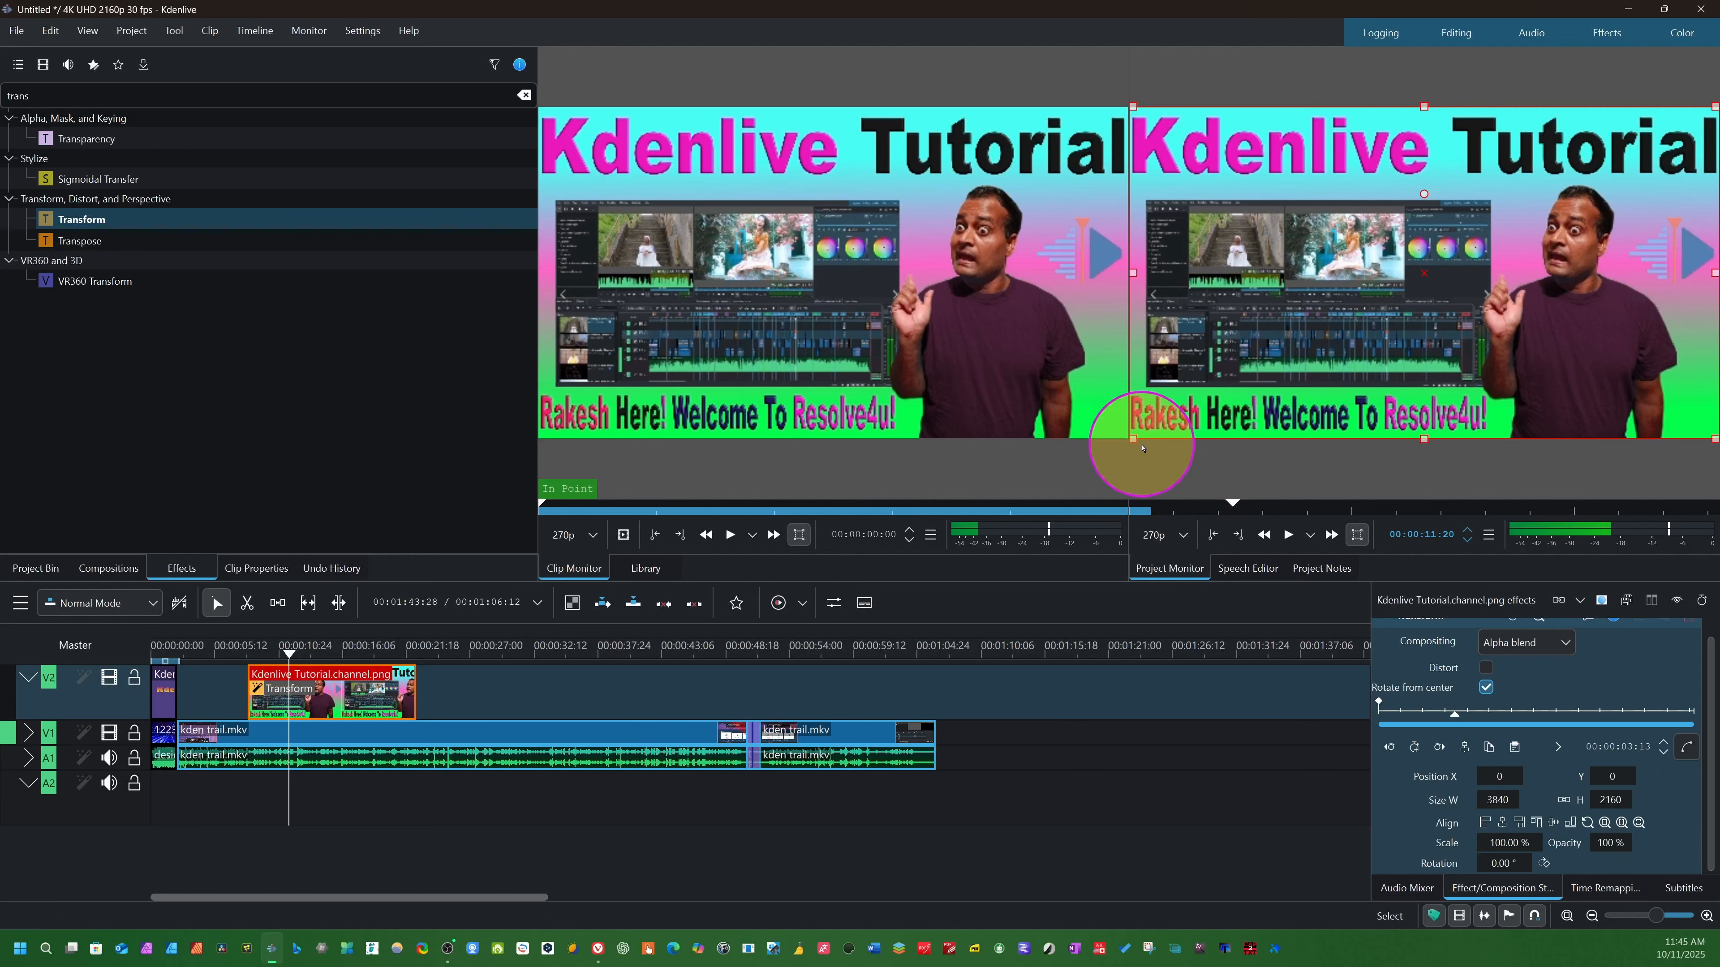
left_click_drag(1133, 439, 1487, 303)
left_click_drag(1606, 165, 1218, 258)
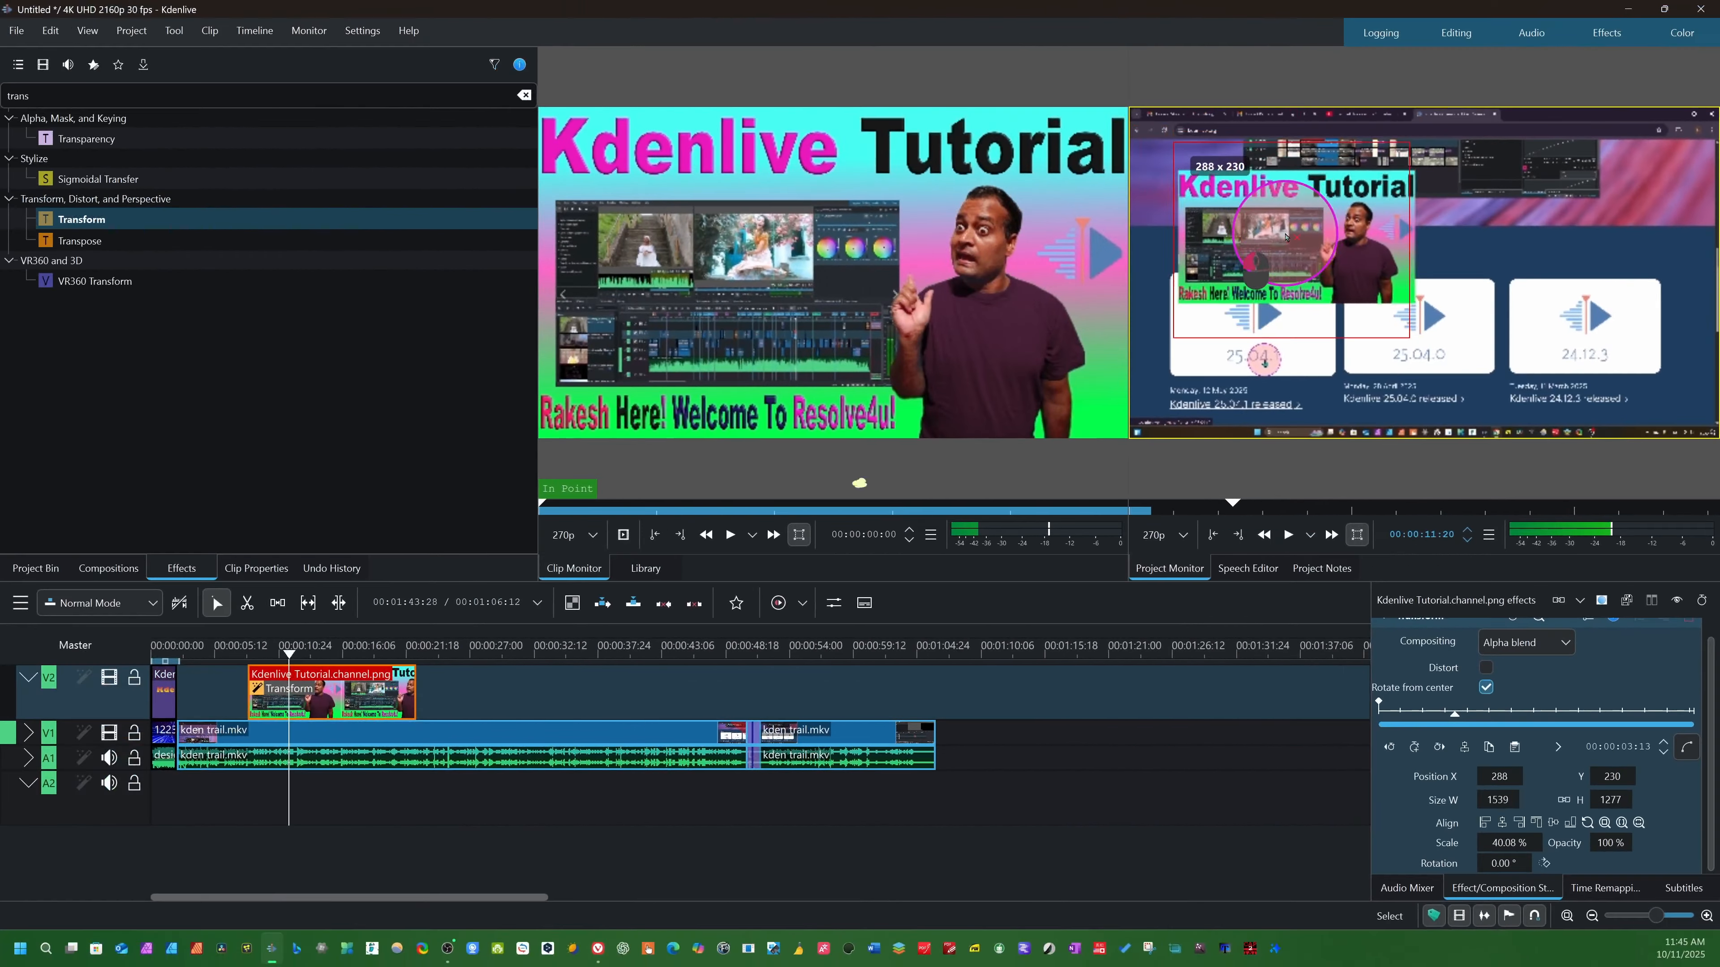
left_click_drag(1285, 237, 1370, 299)
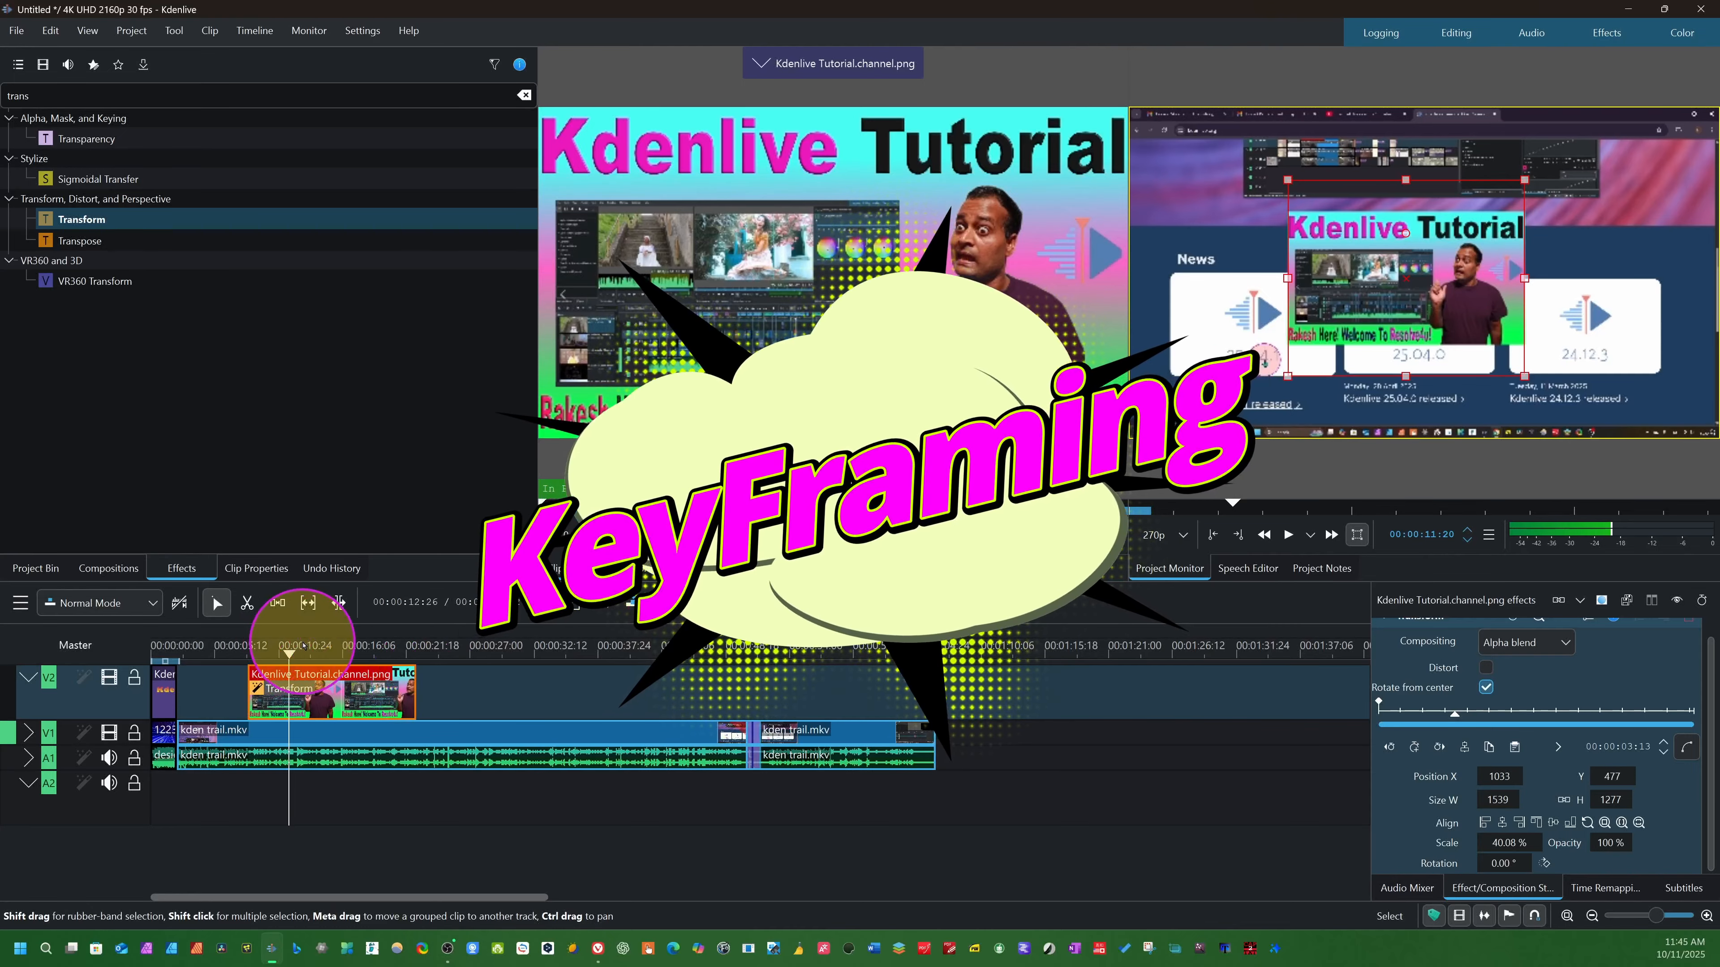
Add a Transform keyframe at about 00:00:09:17 and move the channel image to about X 160, Y 480
left_click_drag(290, 656, 263, 668)
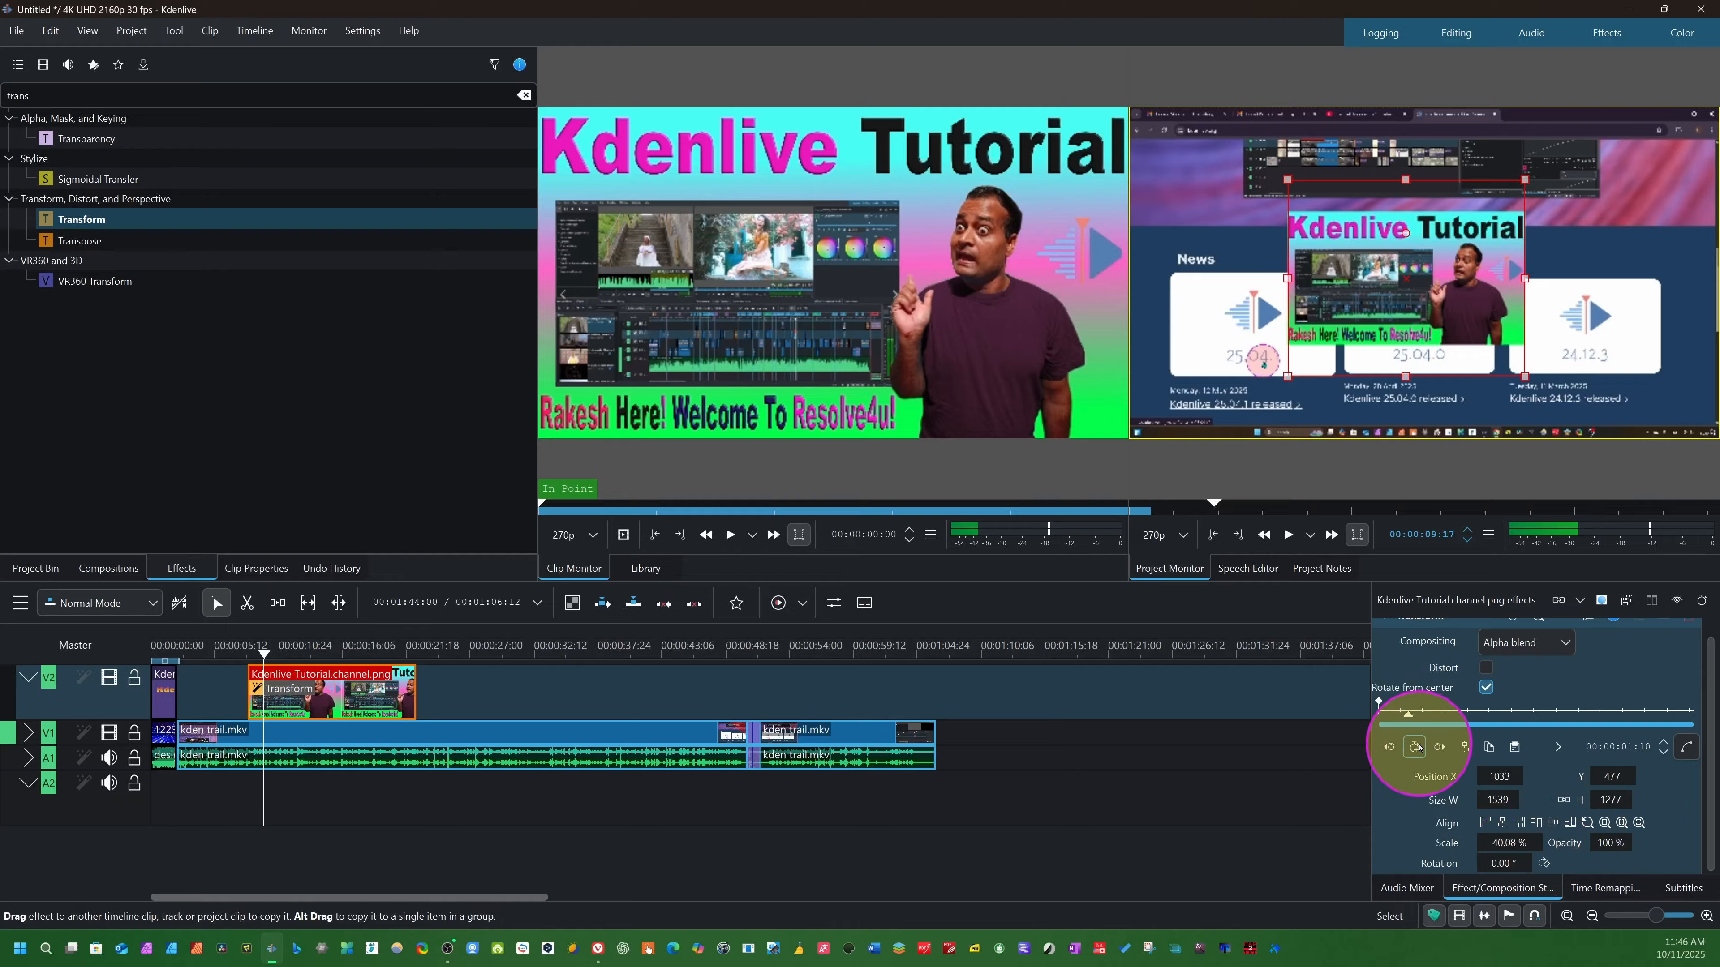
left_click(1415, 747)
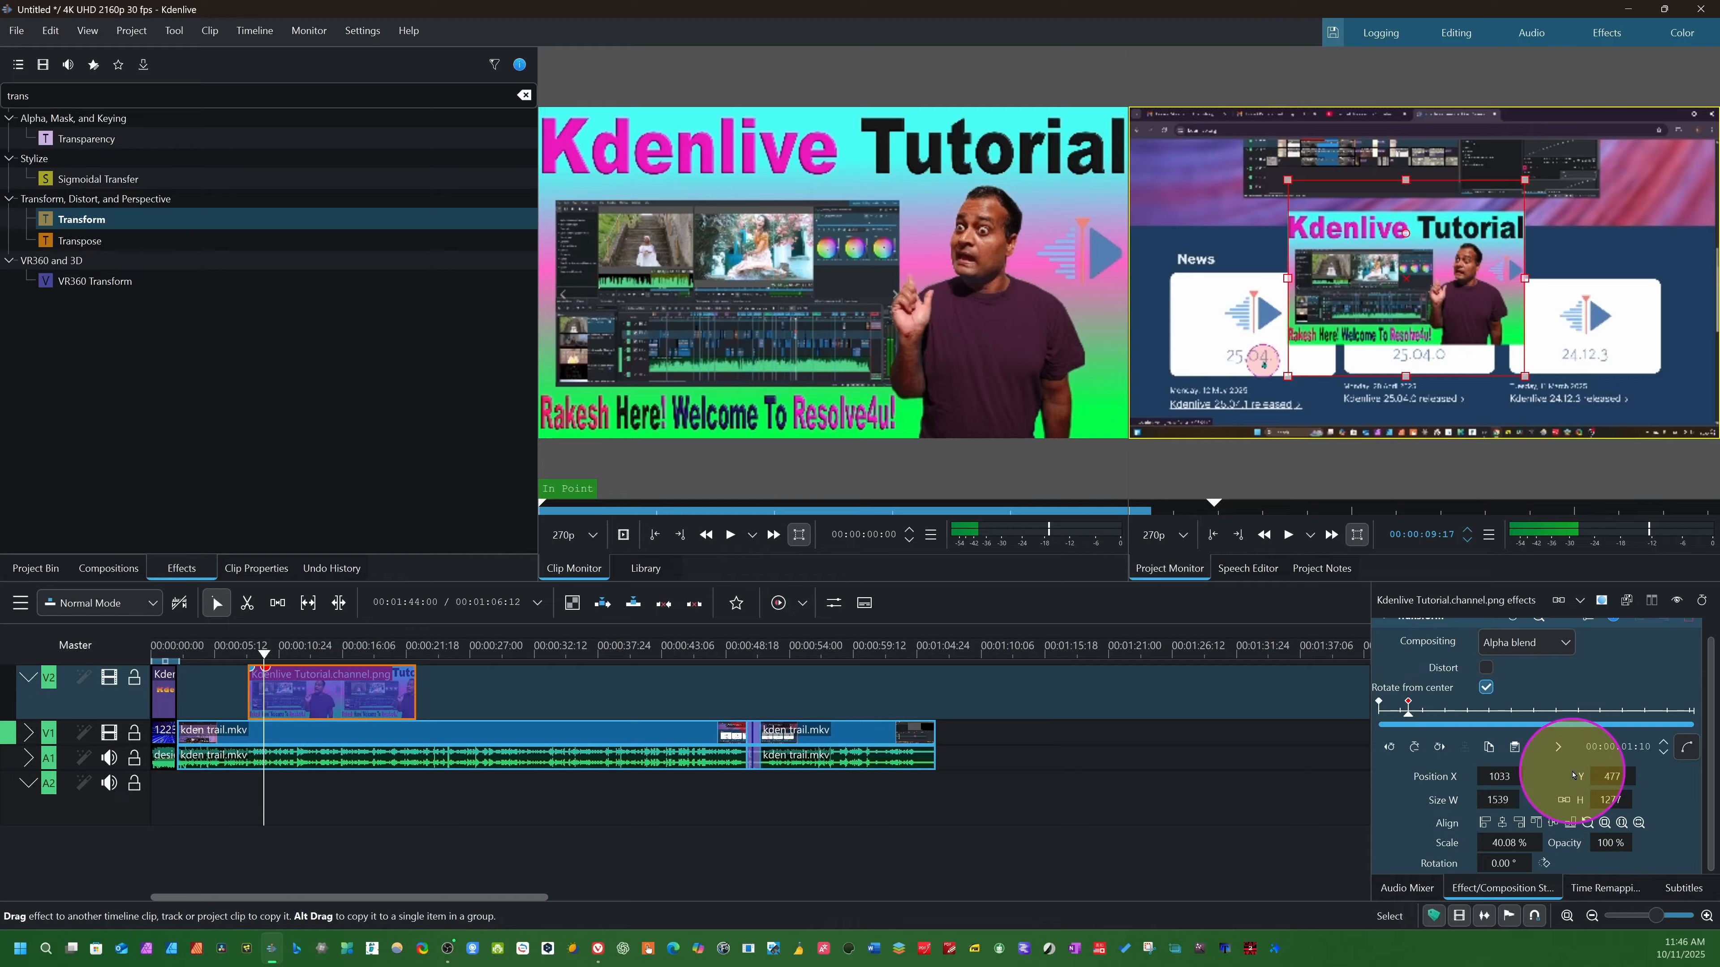
left_click_drag(1384, 308, 1266, 315)
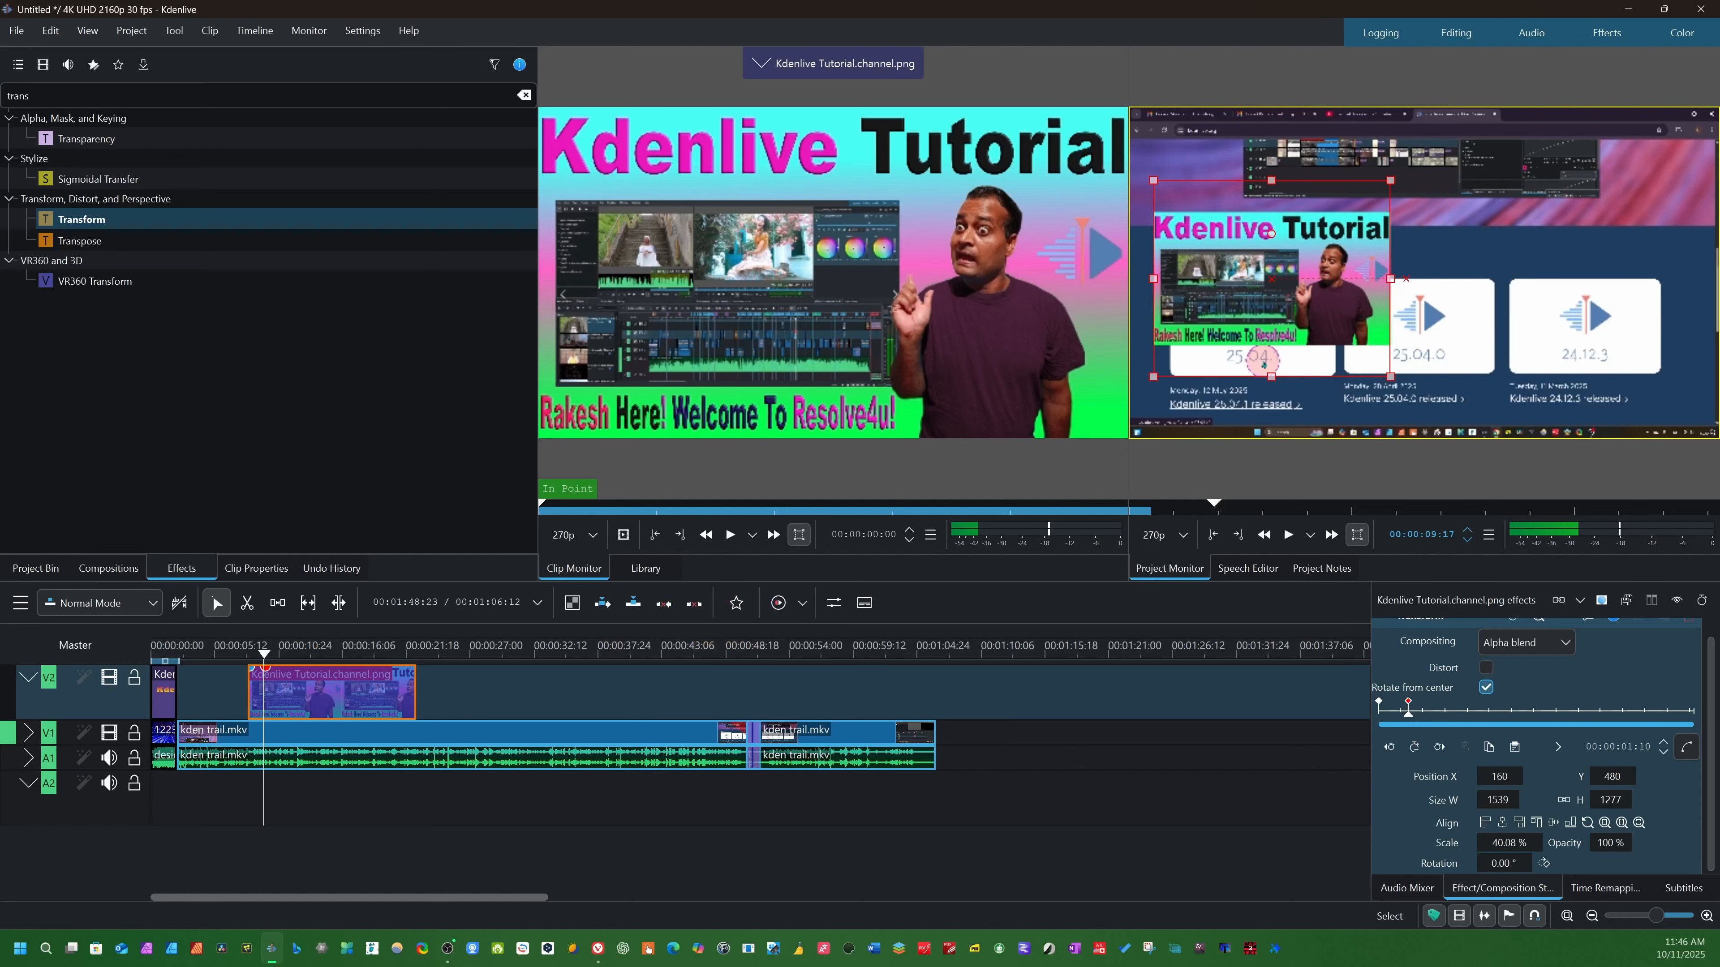
Keyframe the channel image at about X 550, Y 480 at 00:00:12:07, and farther right in the frame at about 00:00:15:28
left_click(263, 661)
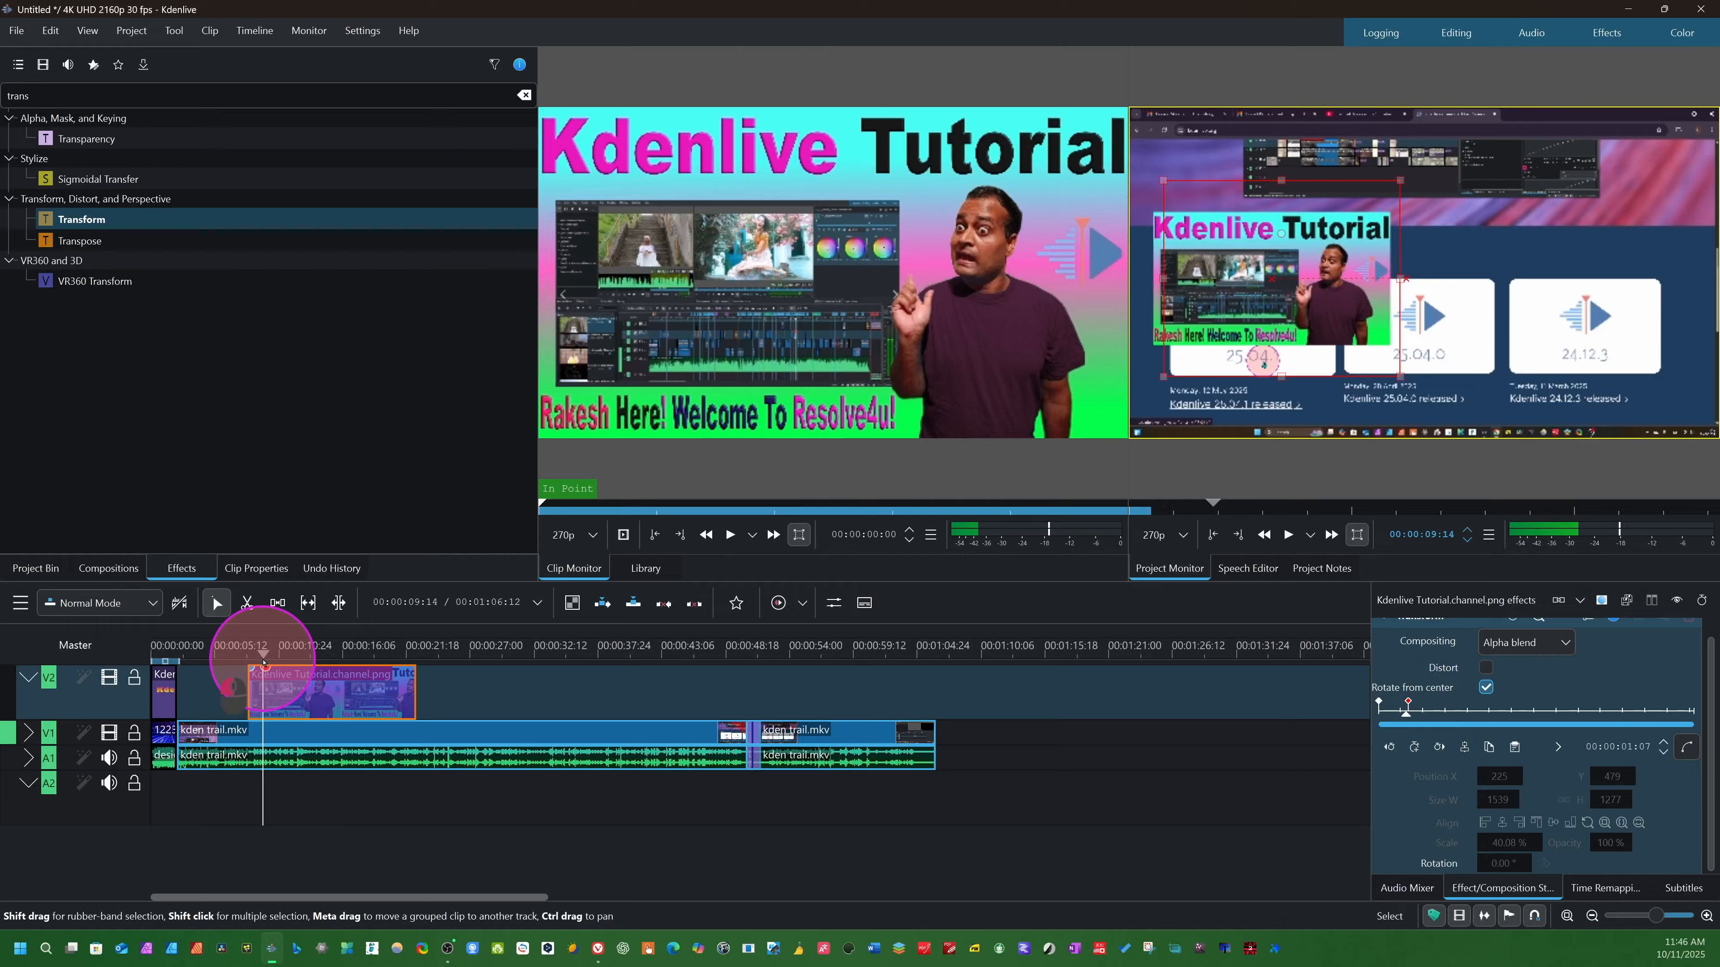
left_click_drag(267, 662, 295, 662)
left_click_drag(1266, 276, 1332, 308)
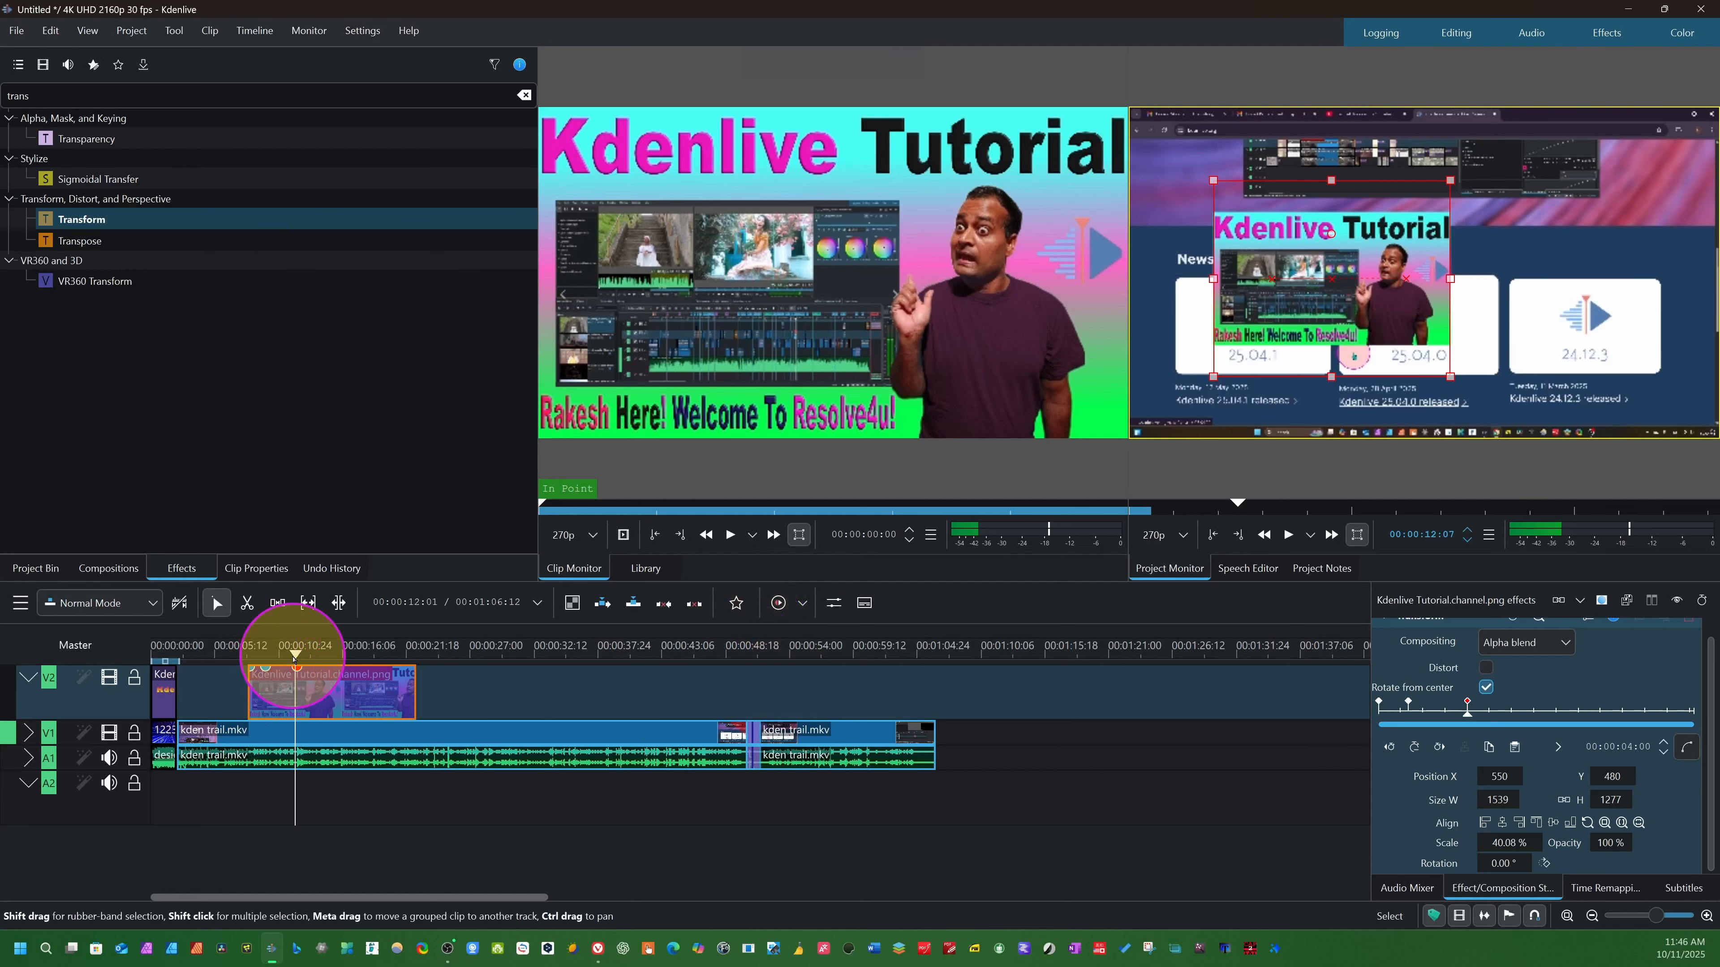
left_click_drag(299, 653, 334, 663)
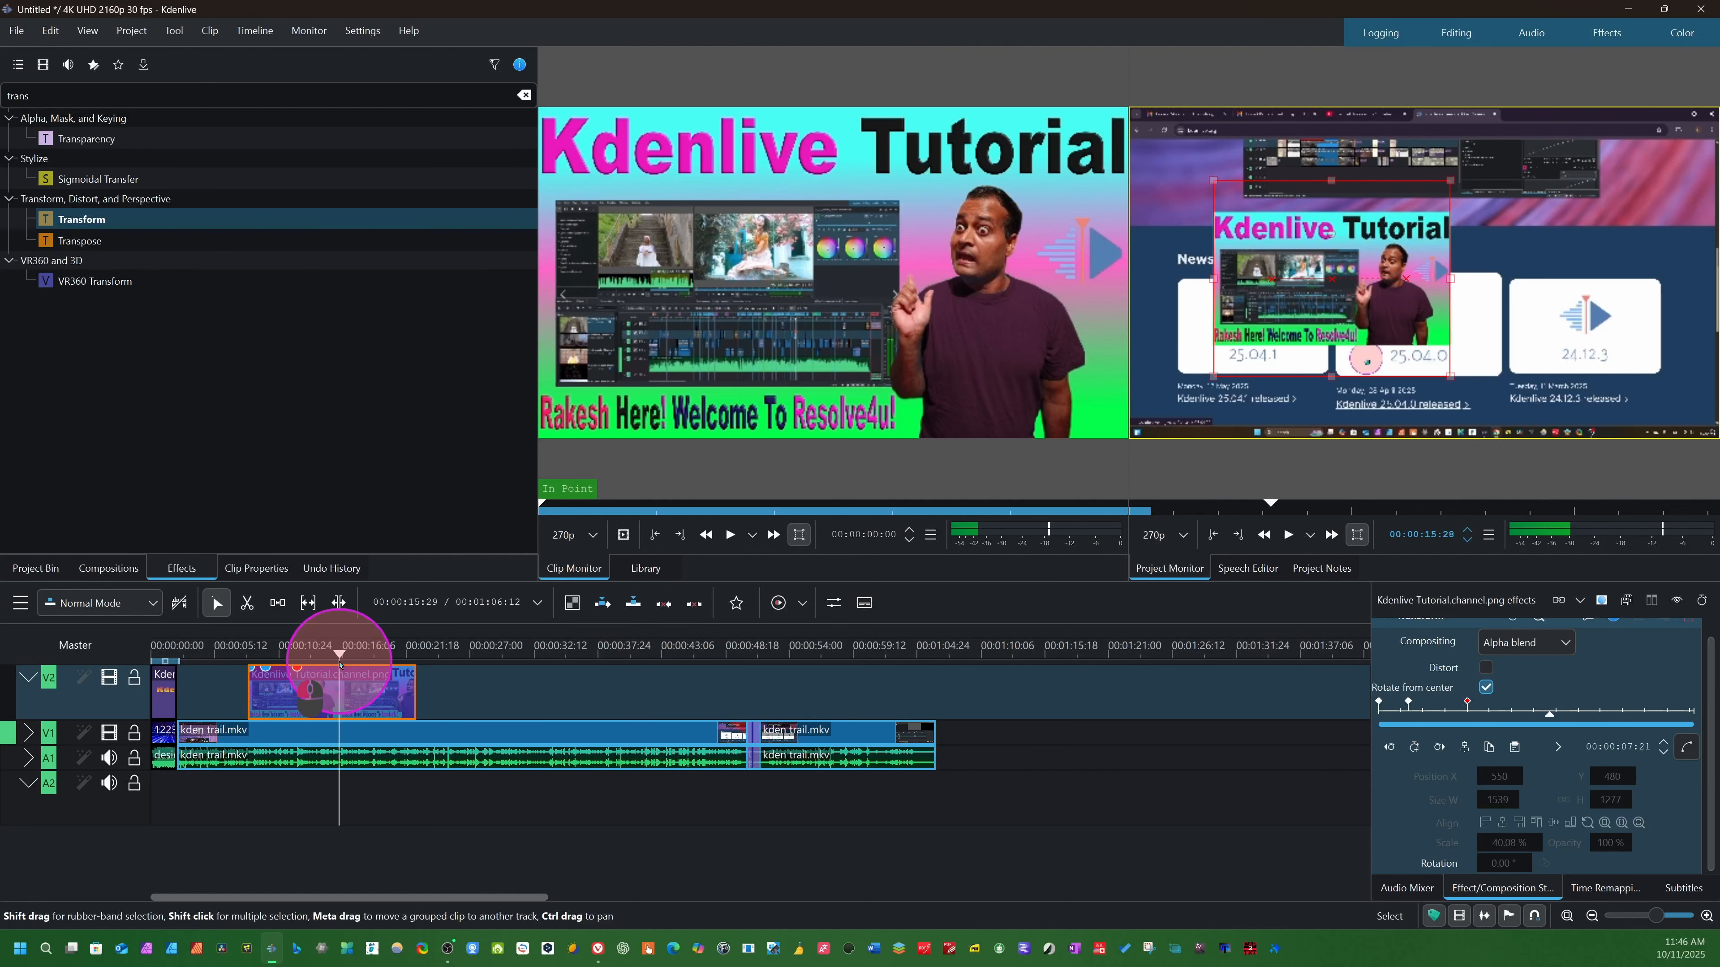
left_click_drag(1316, 288, 1396, 290)
Keyframe the channel image at about X 1865, Y 482 at 00:00:18:28, and at about X 2220, Y -106 at 00:00:20:23
left_click(337, 656)
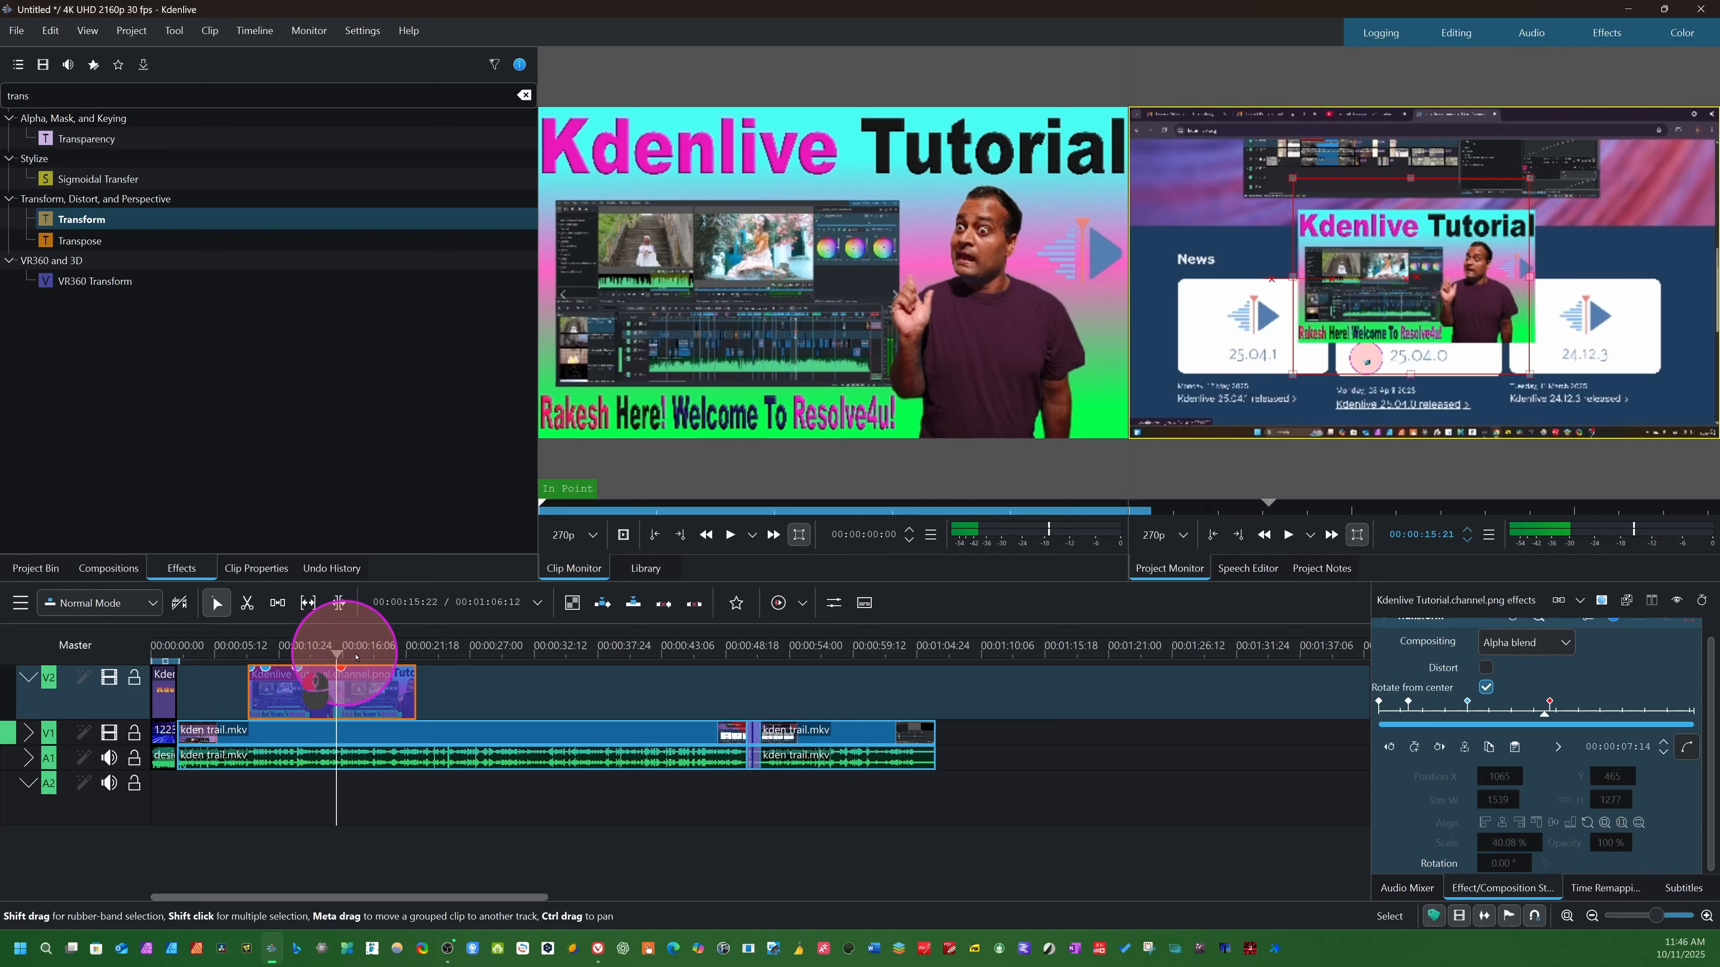
left_click_drag(356, 656, 375, 656)
left_click_drag(1415, 294, 1533, 298)
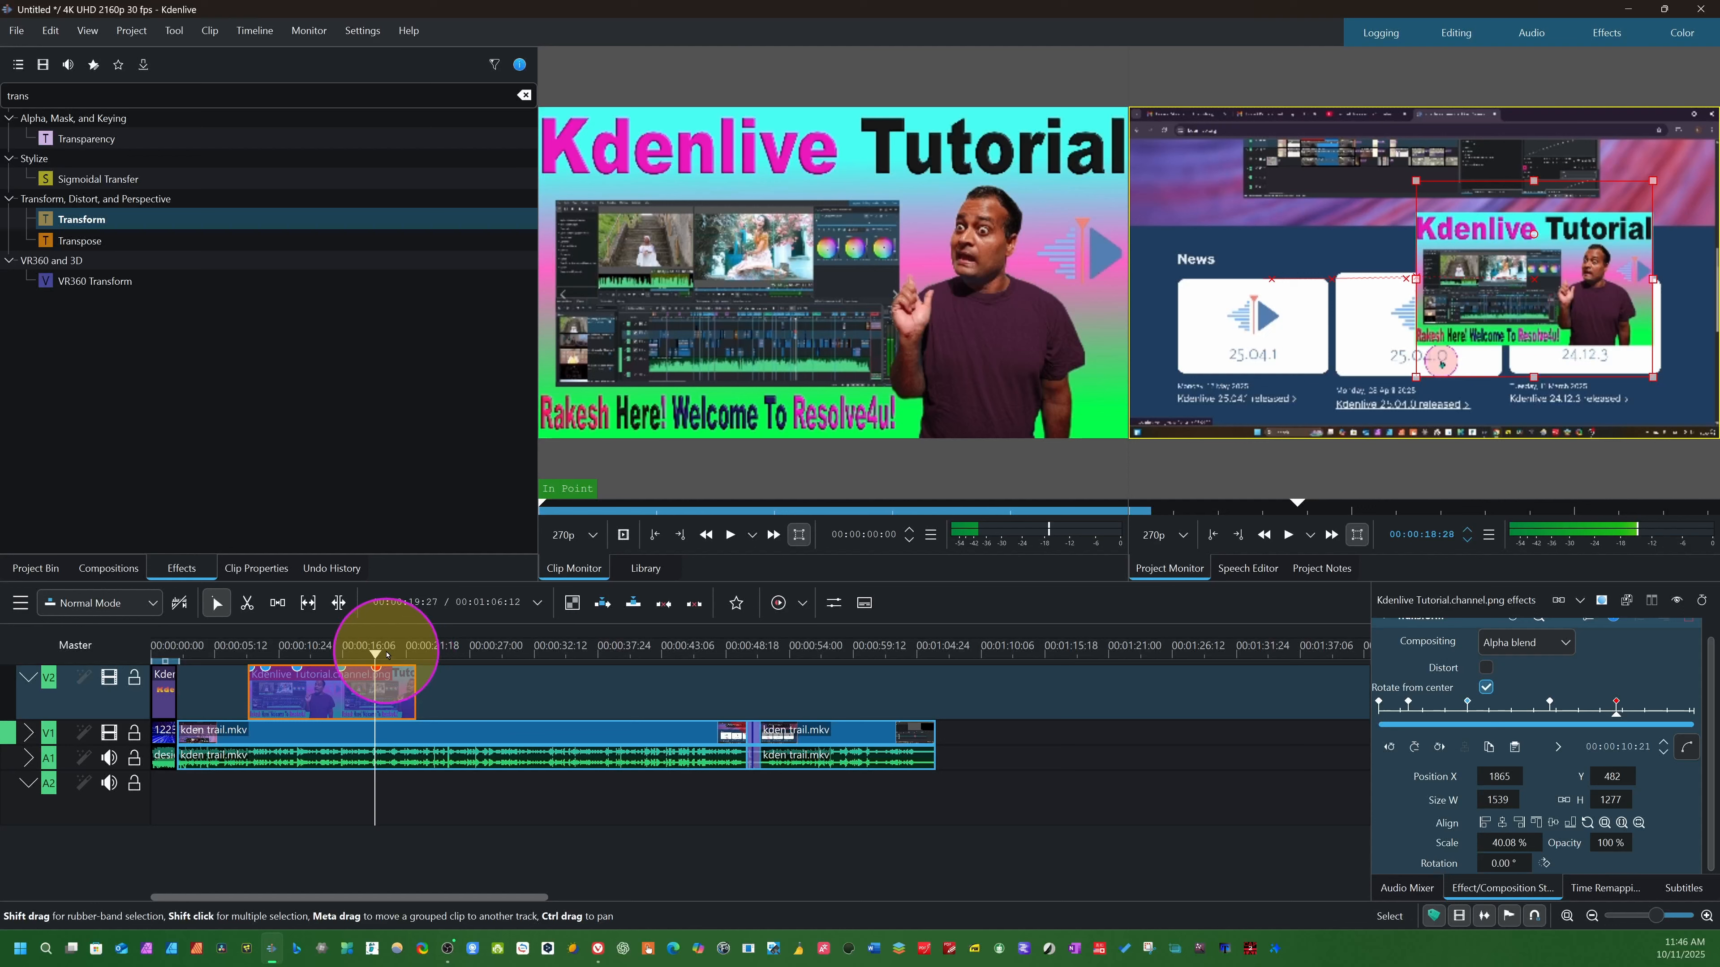
left_click_drag(377, 655, 396, 662)
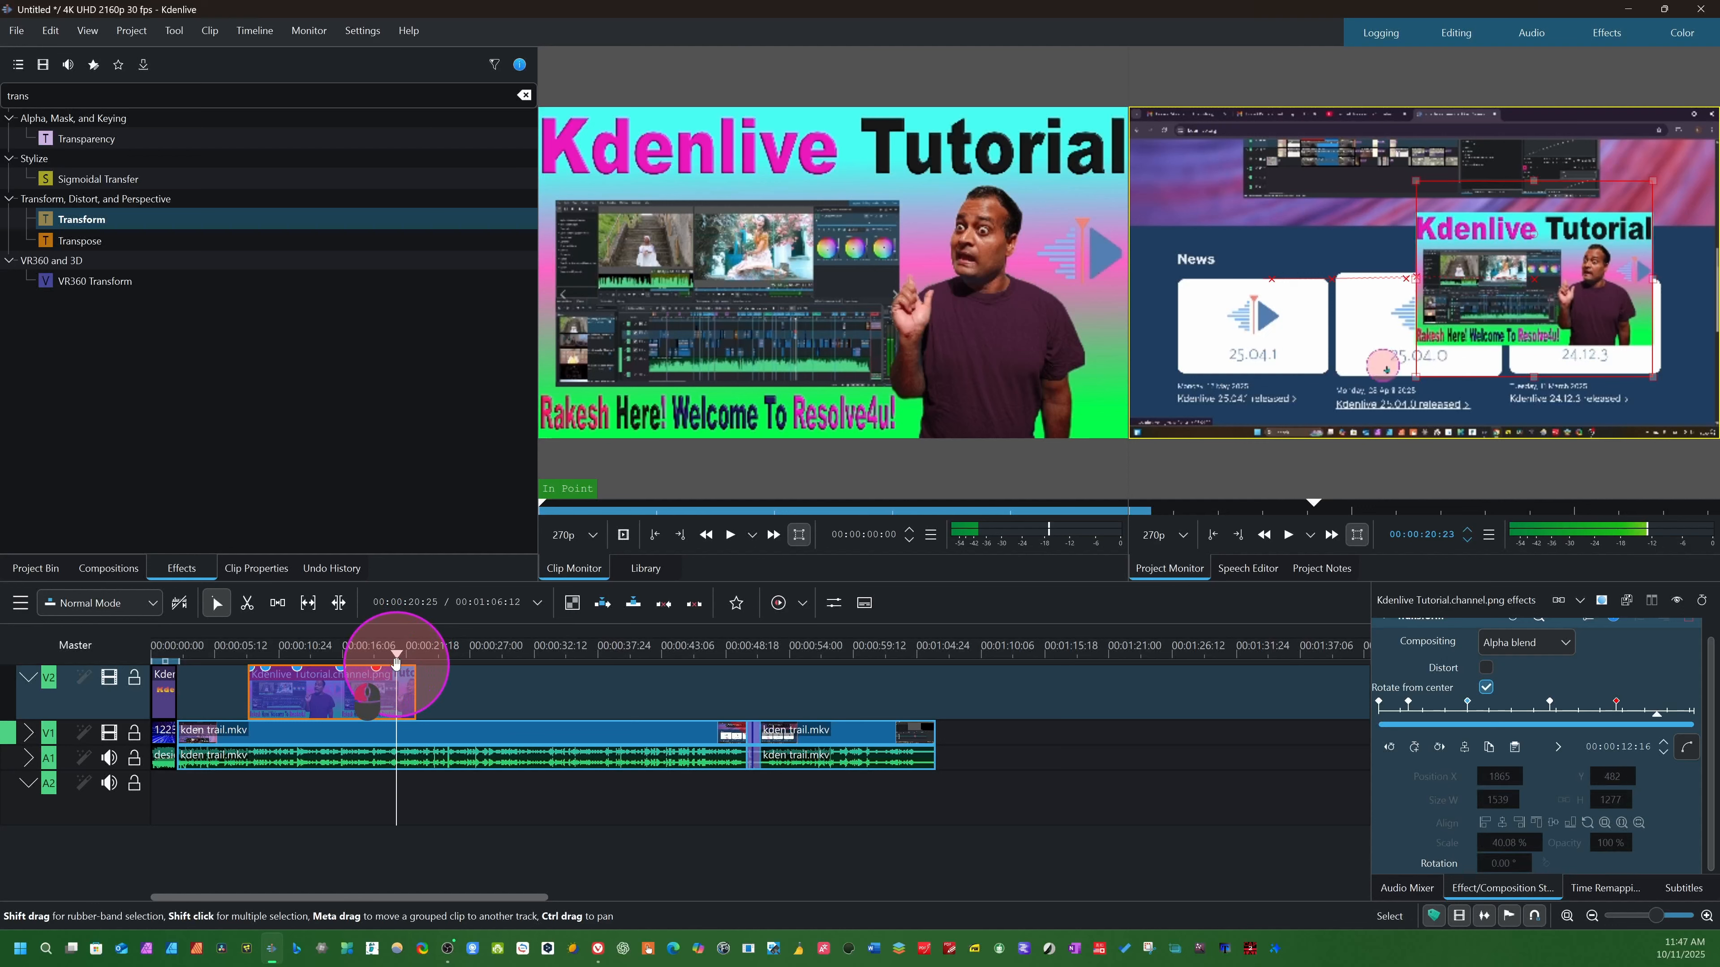
left_click_drag(1549, 315, 1605, 227)
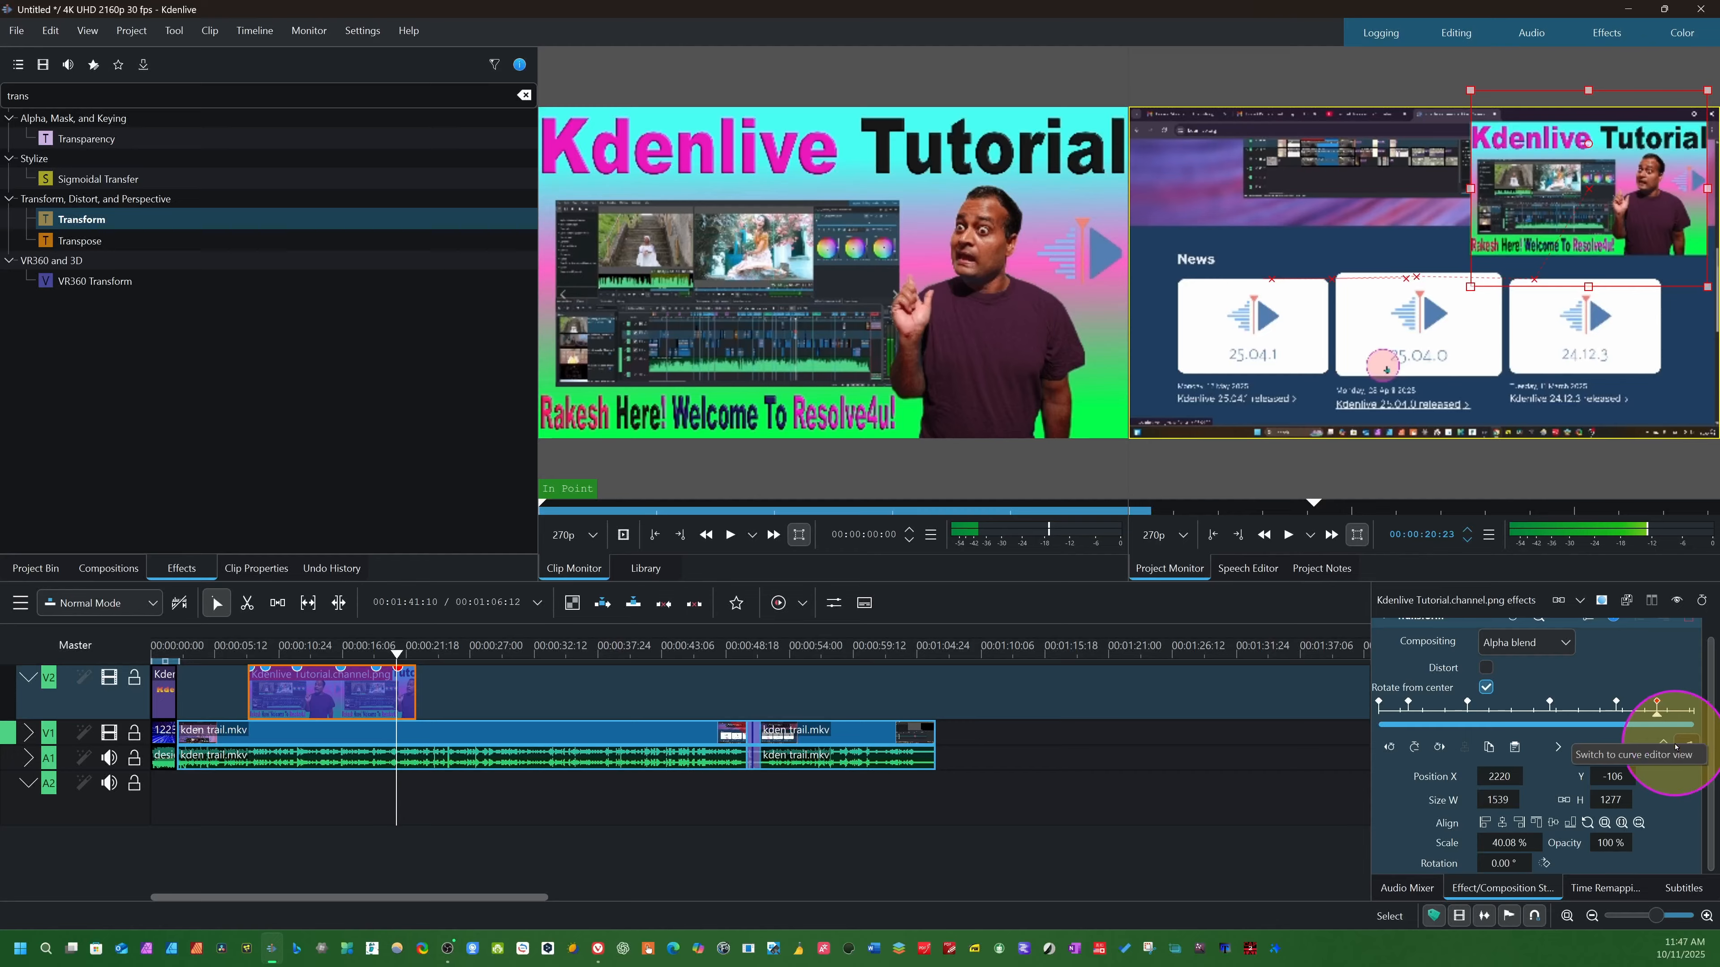
Open the Transform keyframe curve editor for the channel image and reshape its X position curve by moving the middle keyframes
left_click(1686, 748)
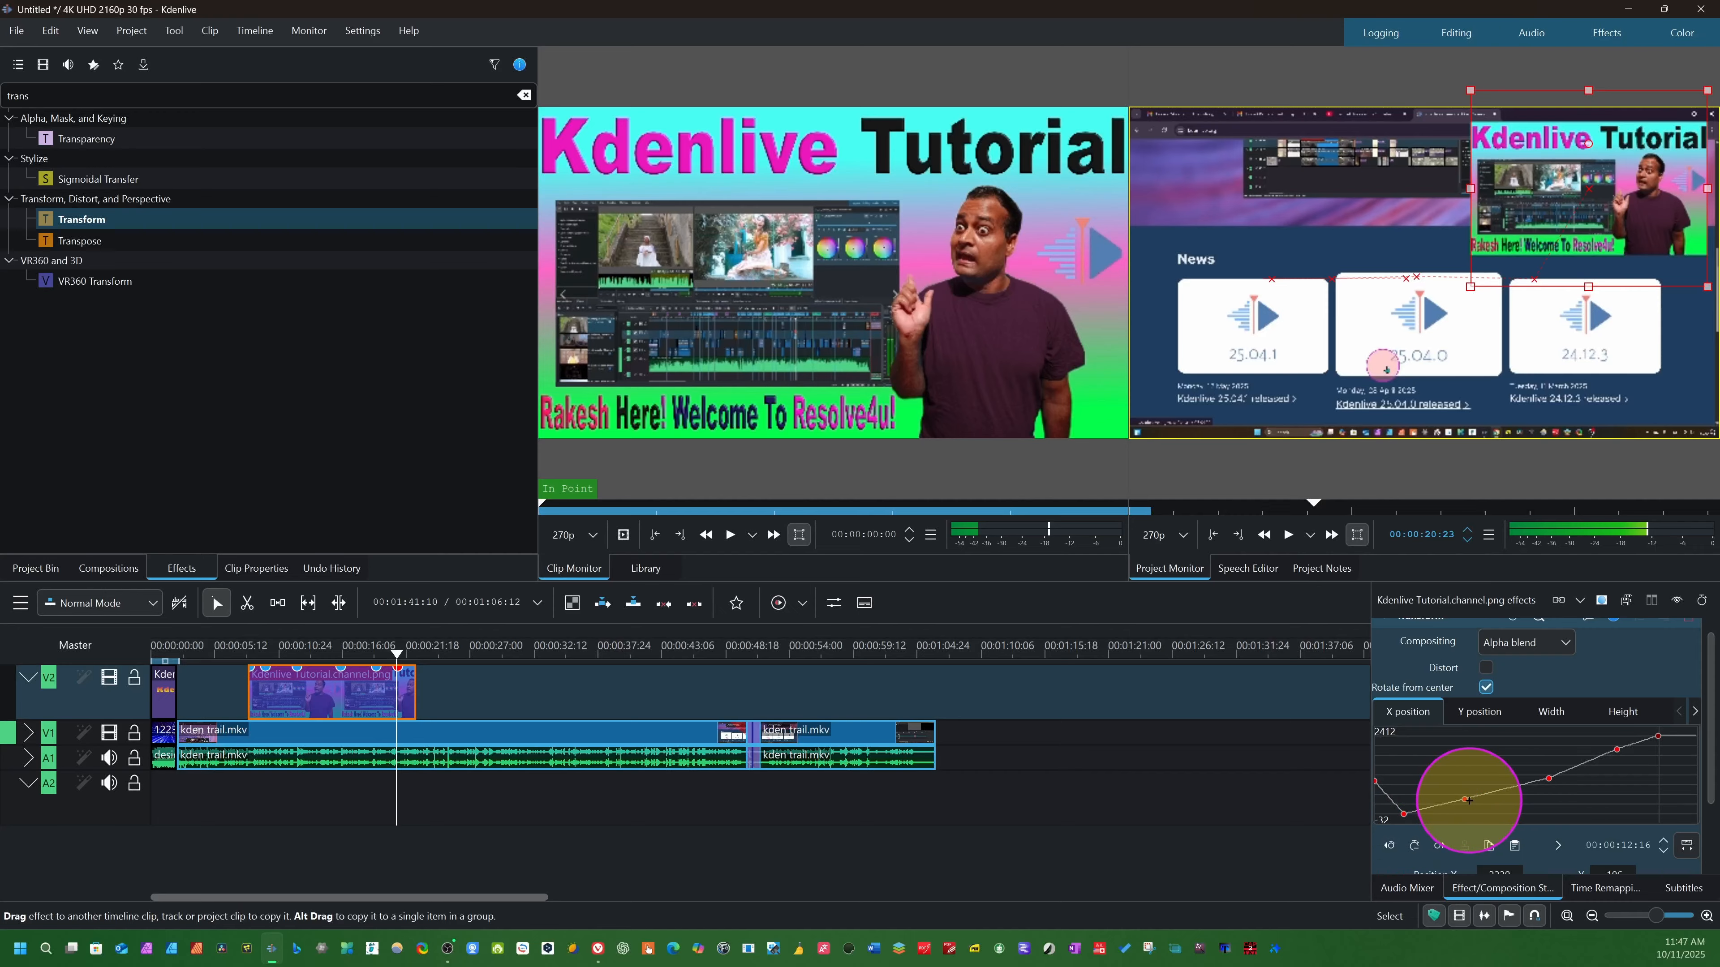
left_click_drag(1463, 802, 1408, 792)
left_click(1497, 788)
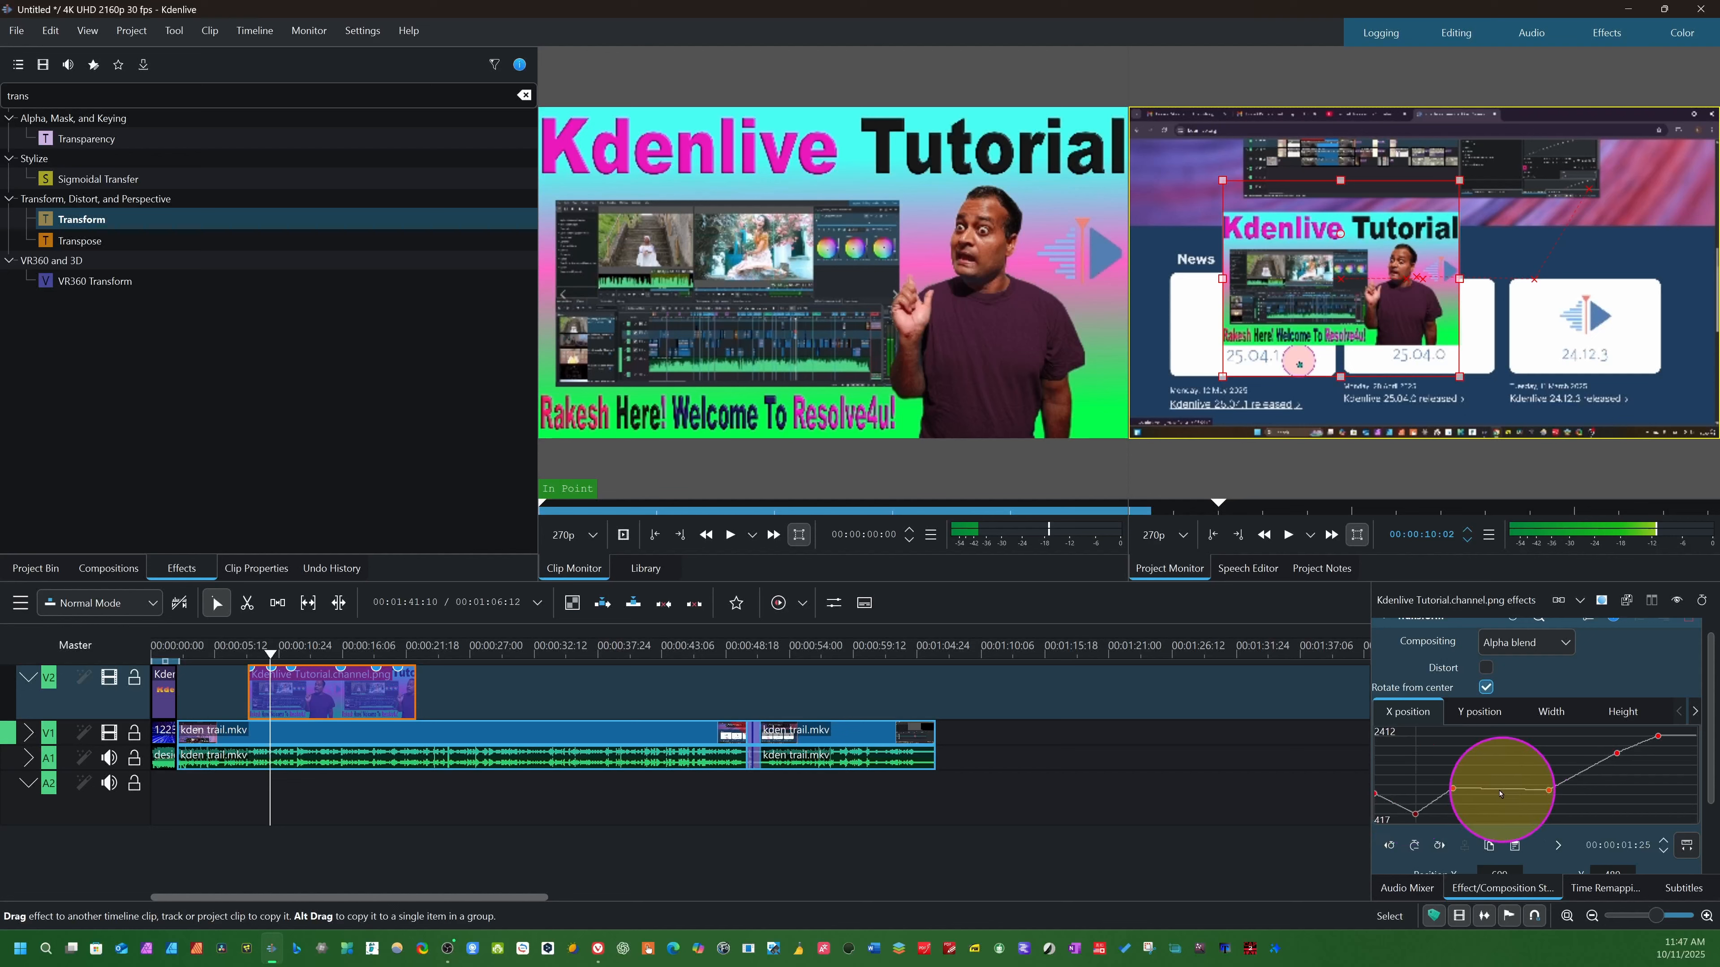
mouse_move(1549, 790)
left_mouse_down()
mouse_move(1523, 813)
mouse_move(1565, 799)
left_mouse_up()
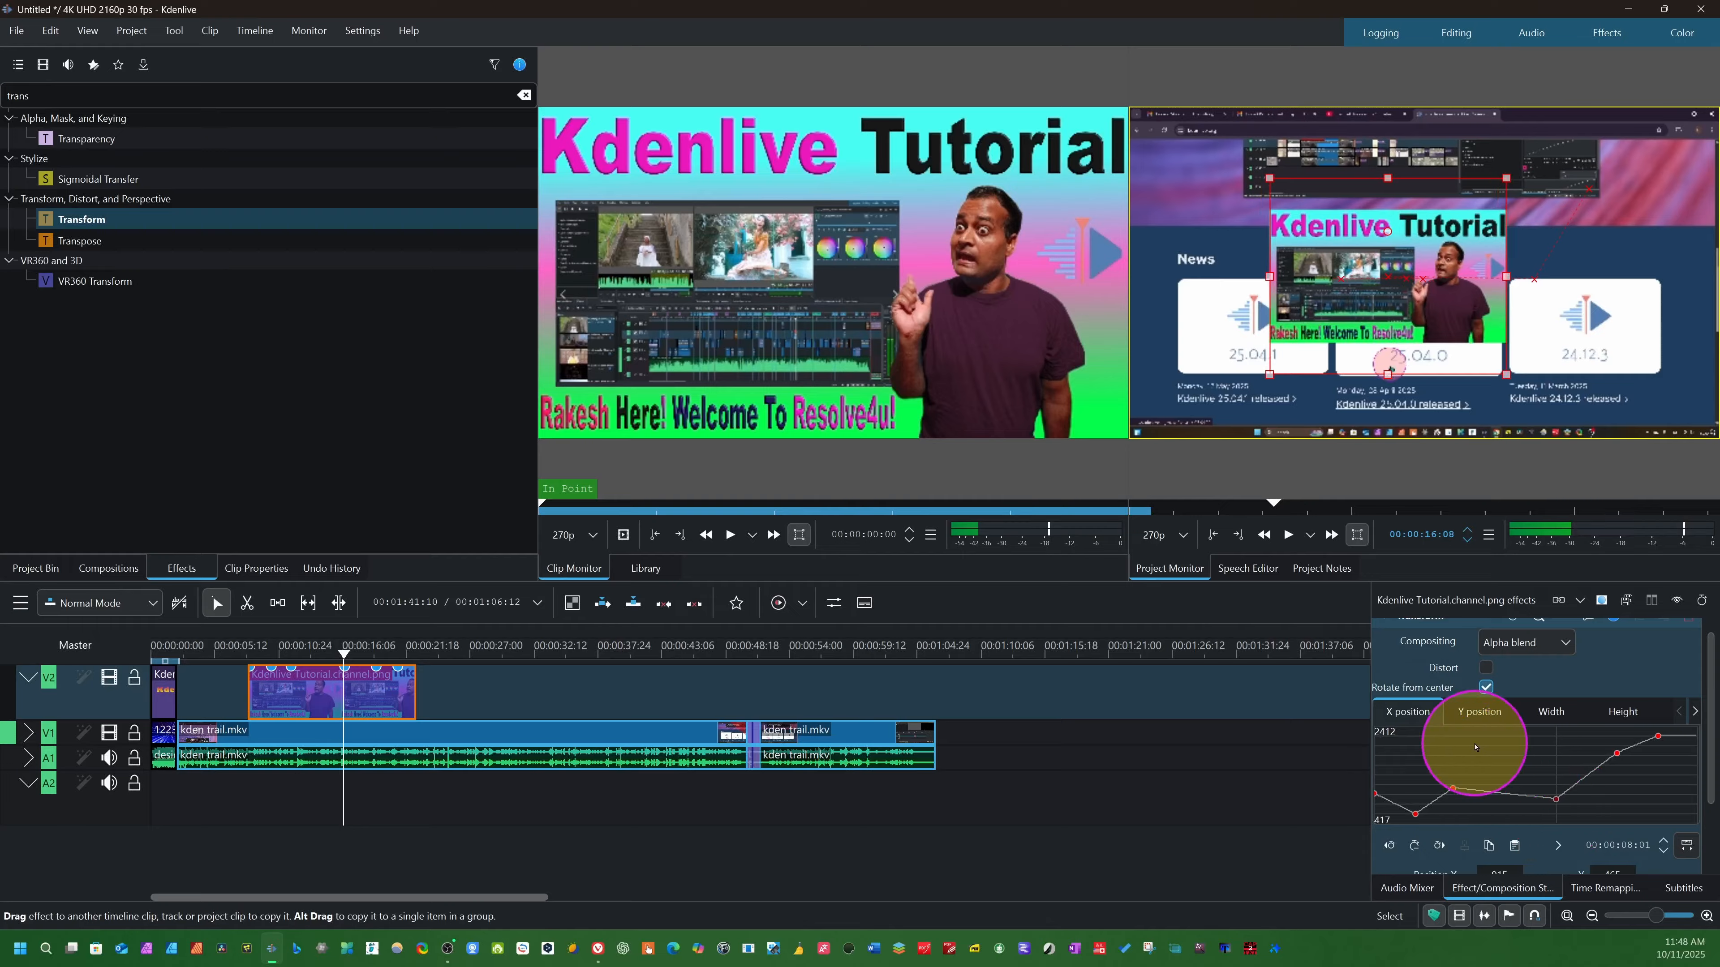
On the Width curve, raise the keyframe at about 00:00:16:03 to about 1745 and lift the preceding keyframe partway, then scrub through the animation
left_click(1555, 717)
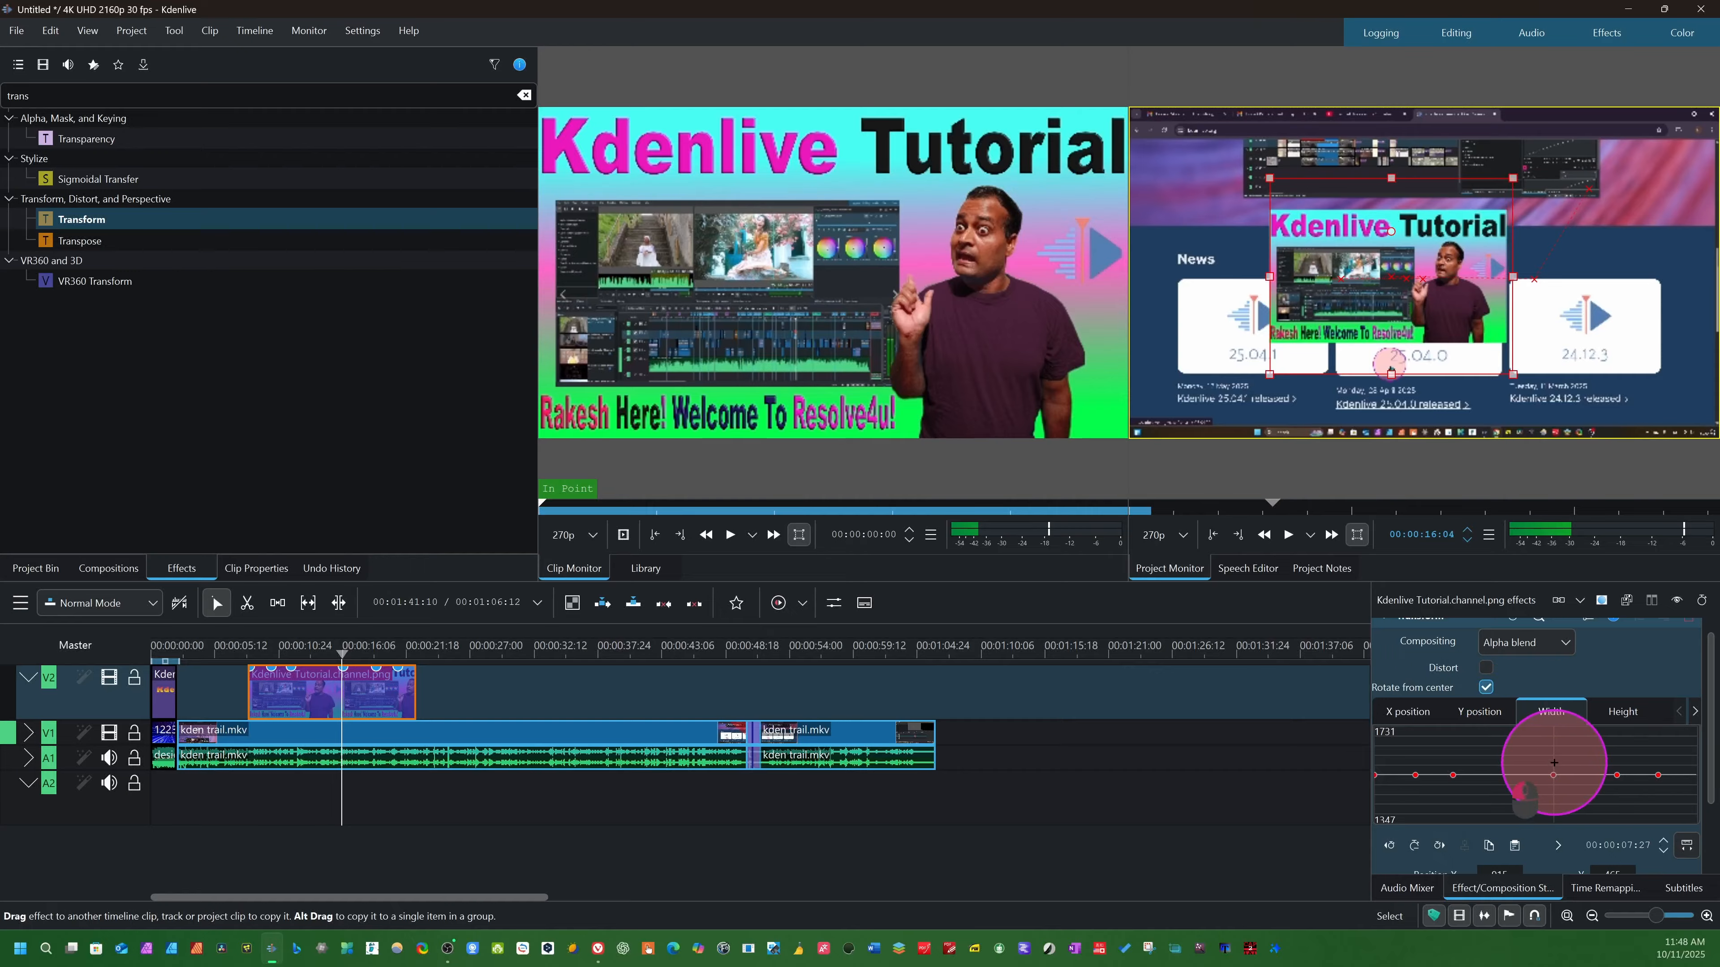
mouse_move(1554, 763)
left_mouse_down()
mouse_move(1595, 751)
mouse_move(1521, 765)
mouse_move(1553, 737)
left_mouse_up()
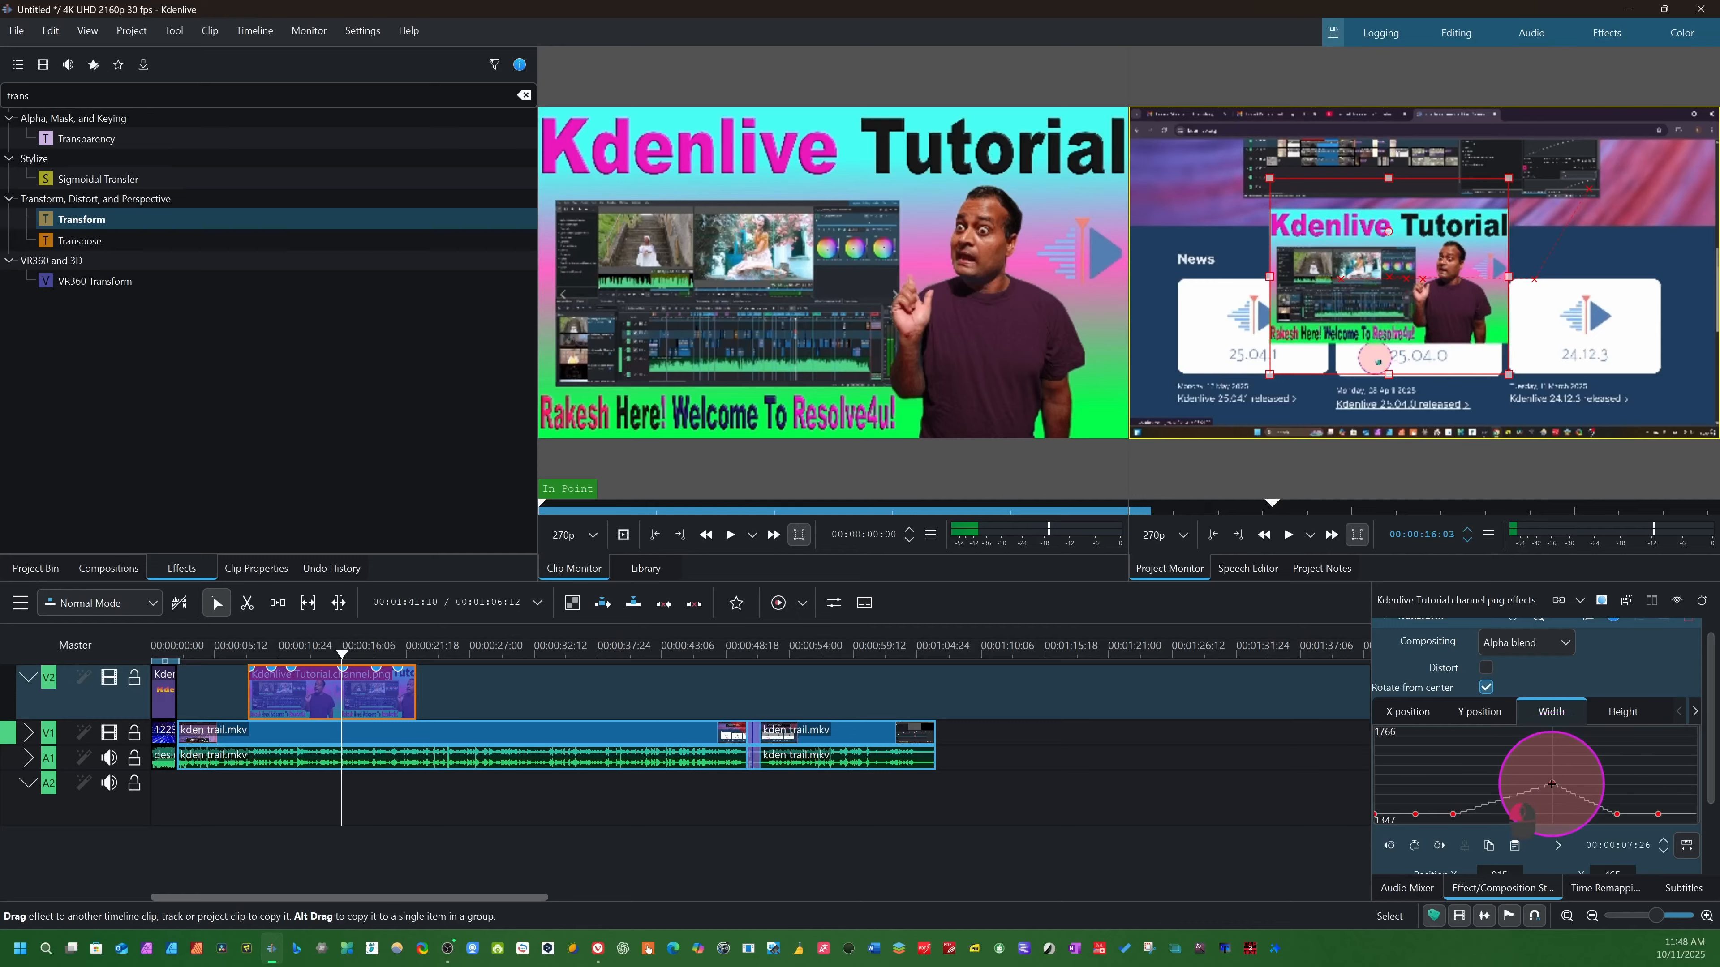
left_click_drag(1460, 820, 1479, 773)
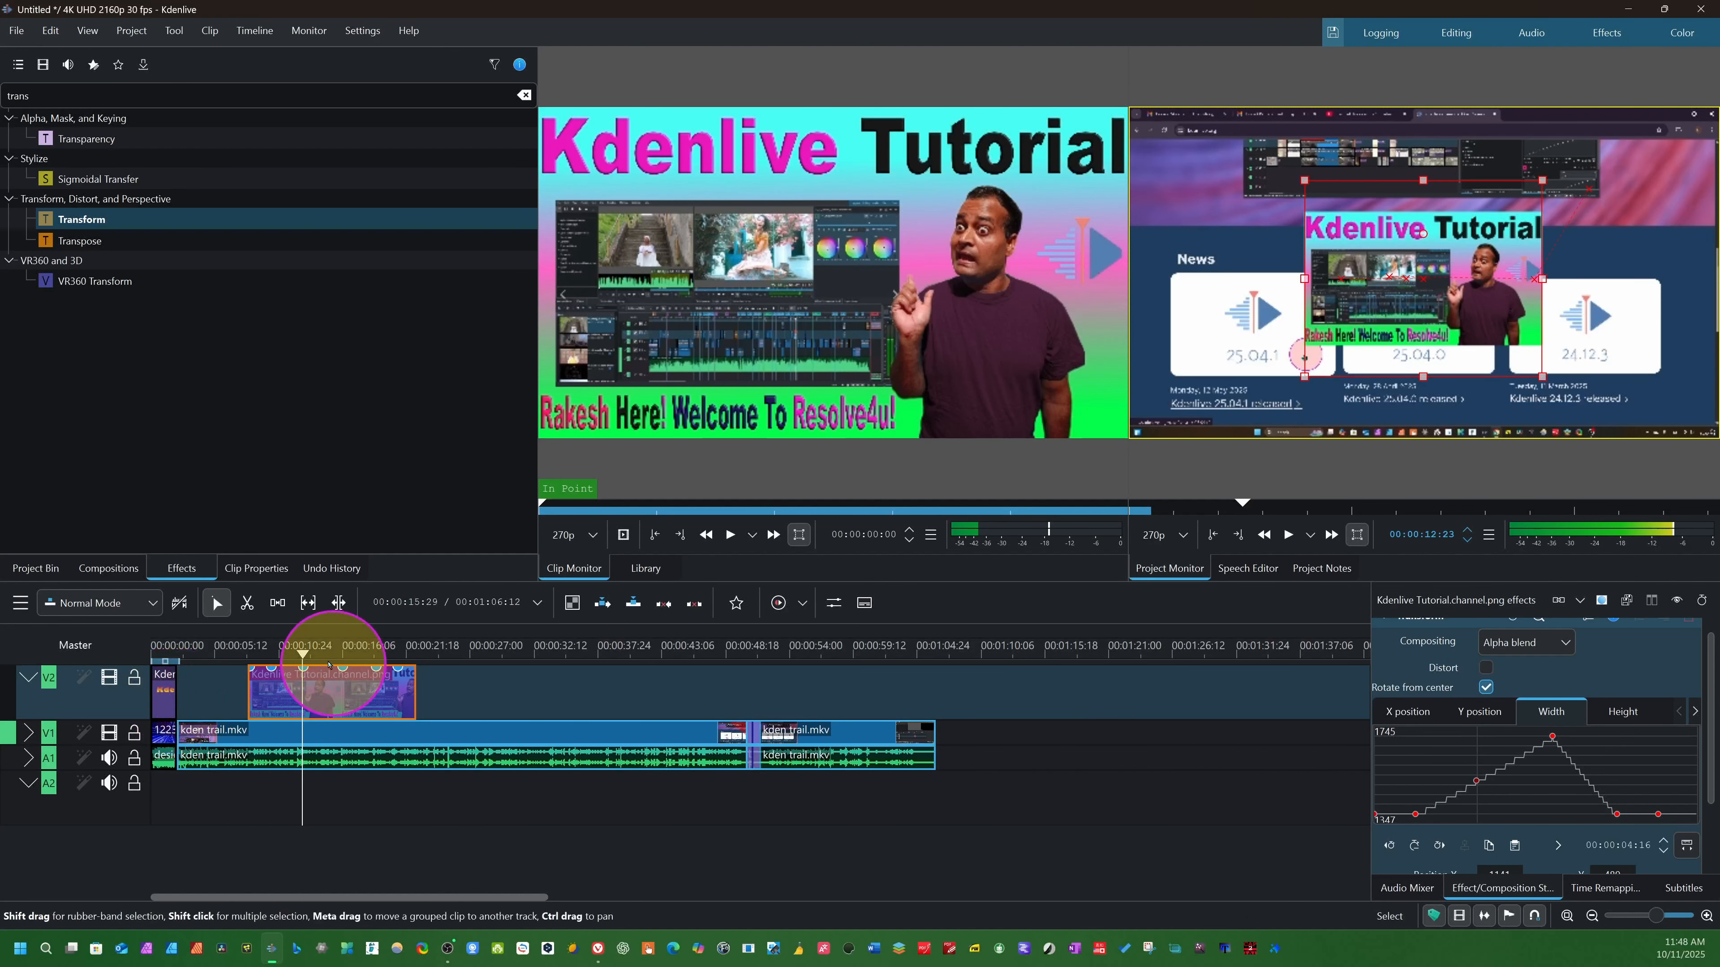
left_click_drag(301, 660, 243, 661)
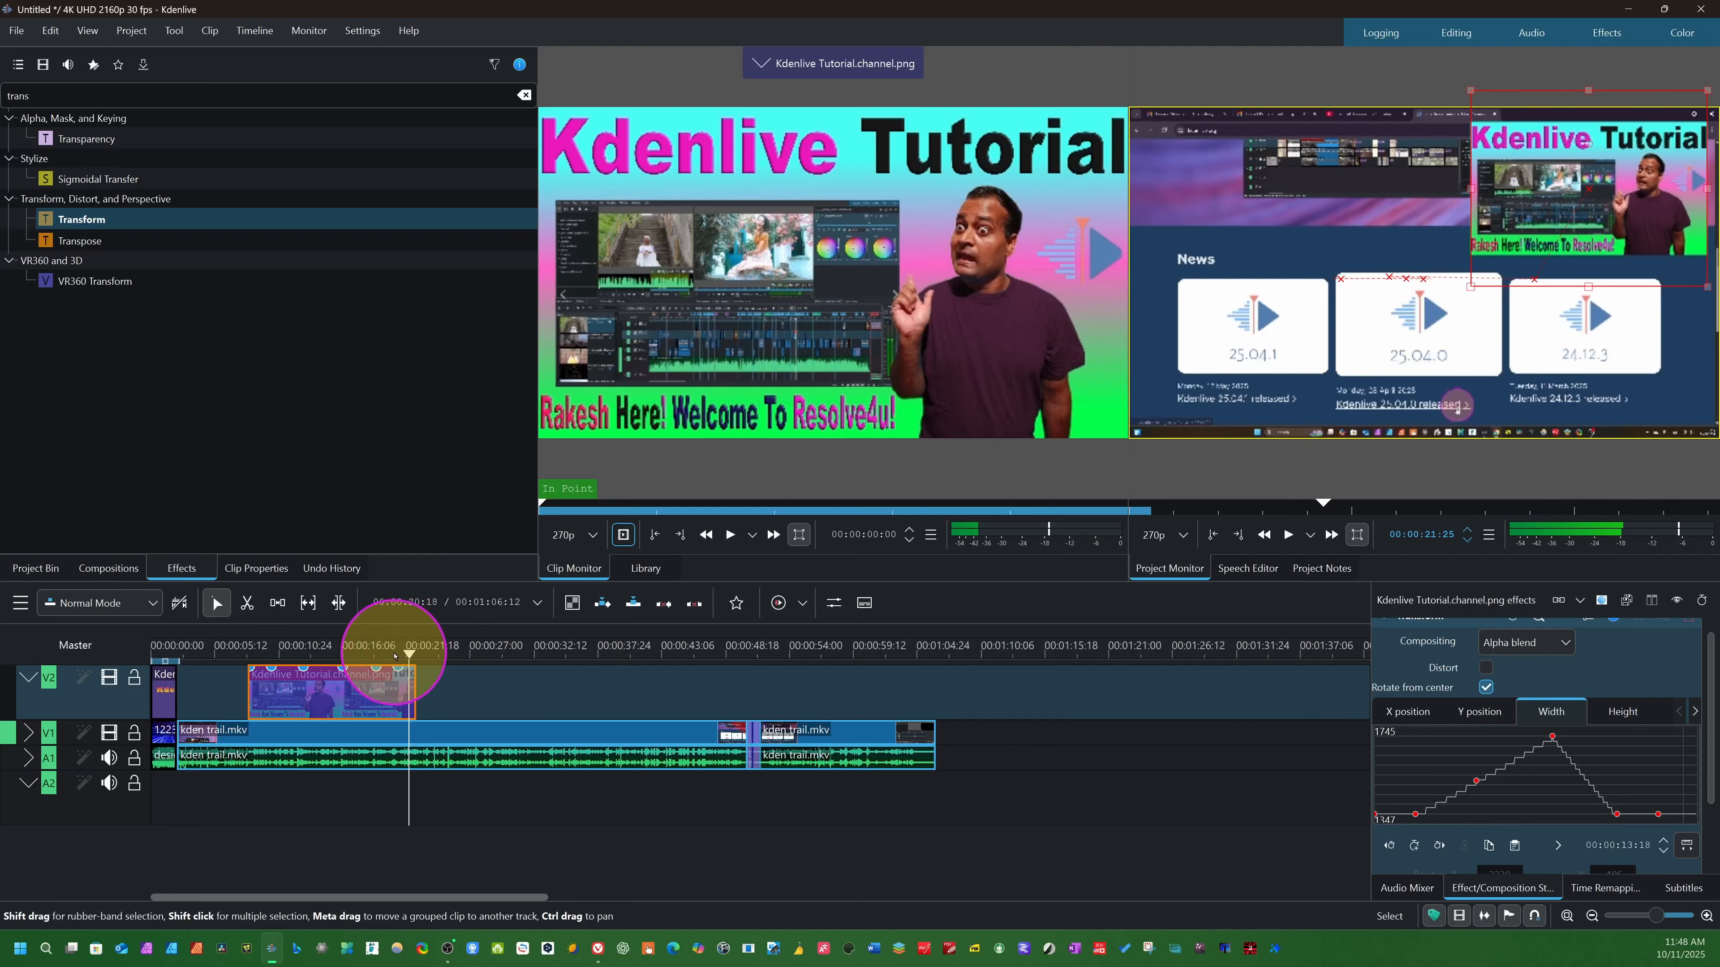
left_click_drag(406, 660, 295, 658)
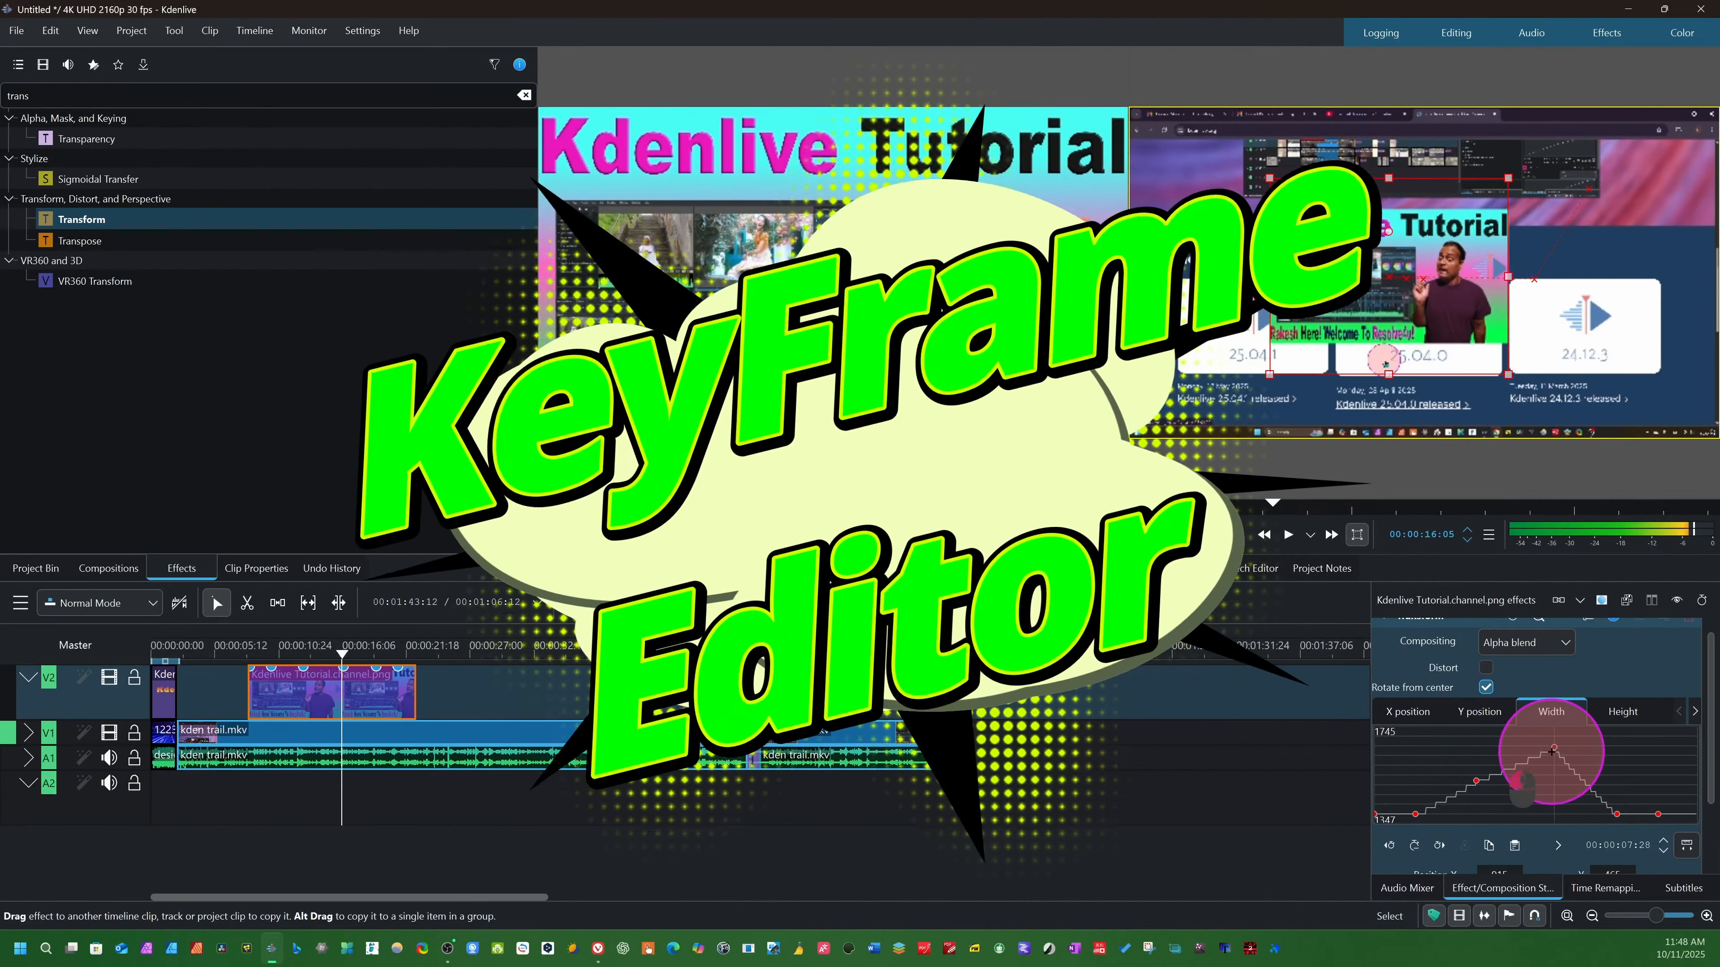
Refine the Width curve: lower the peak to about 1742, raise the two keyframes following it slightly, and lift the preceding one almost to the peak
left_click_drag(1551, 752, 1549, 762)
left_click_drag(1617, 815, 1654, 792)
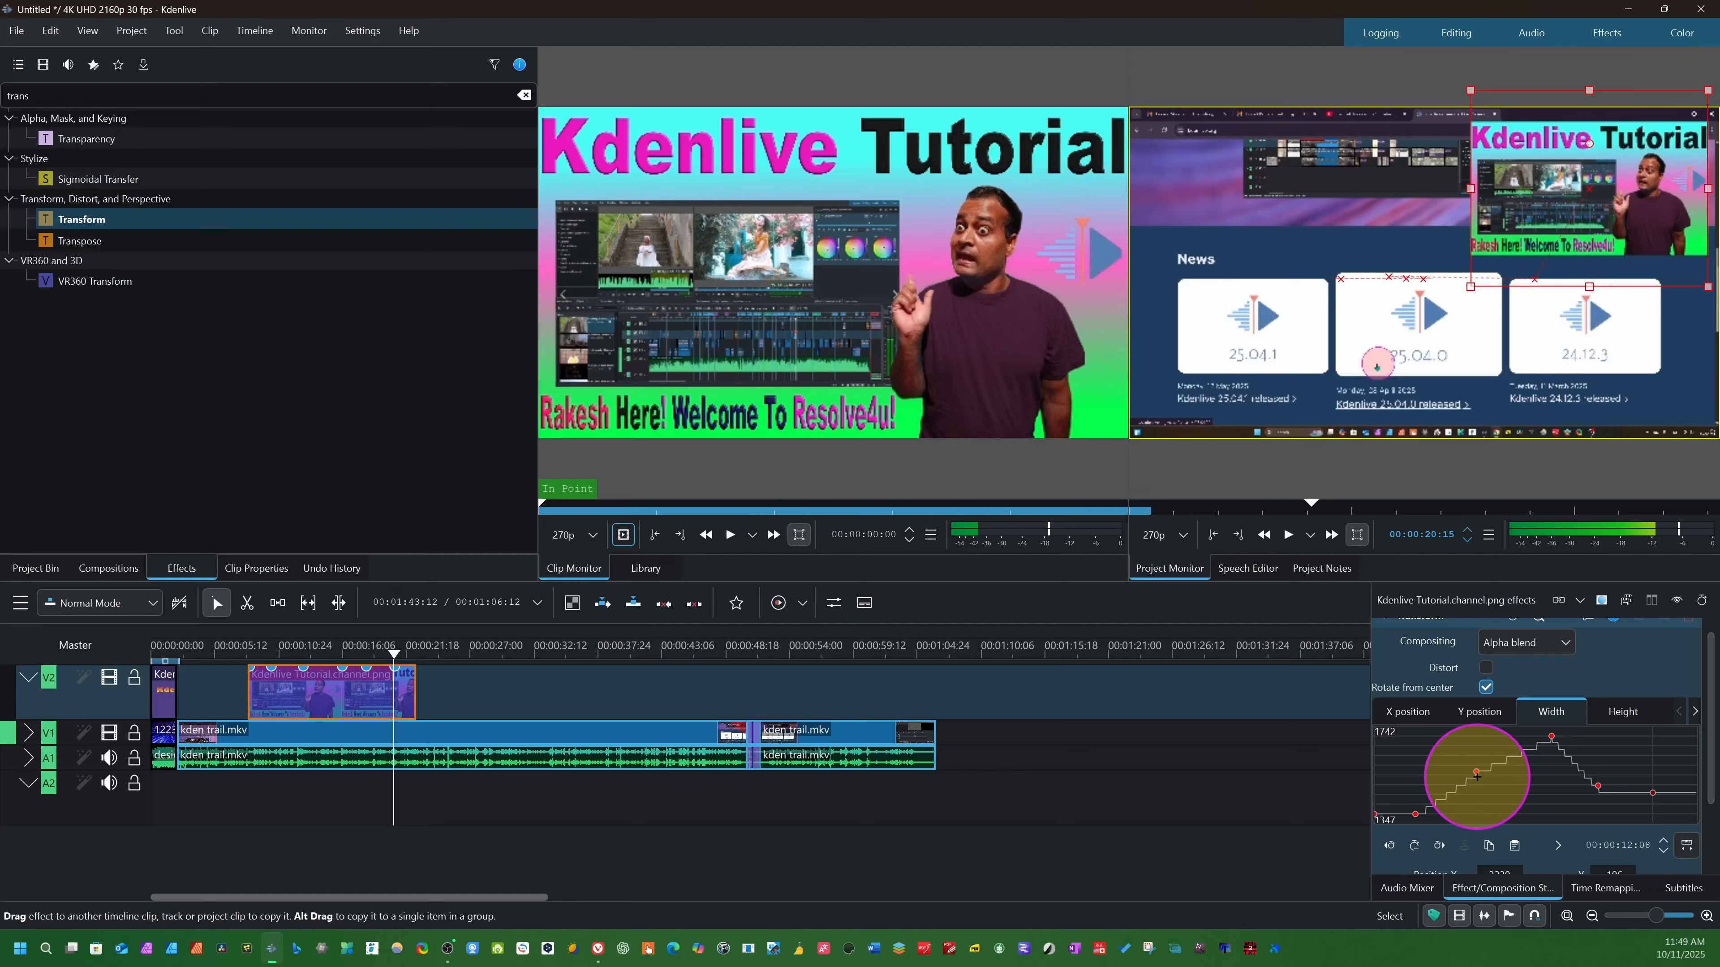
left_click_drag(1484, 777, 1463, 748)
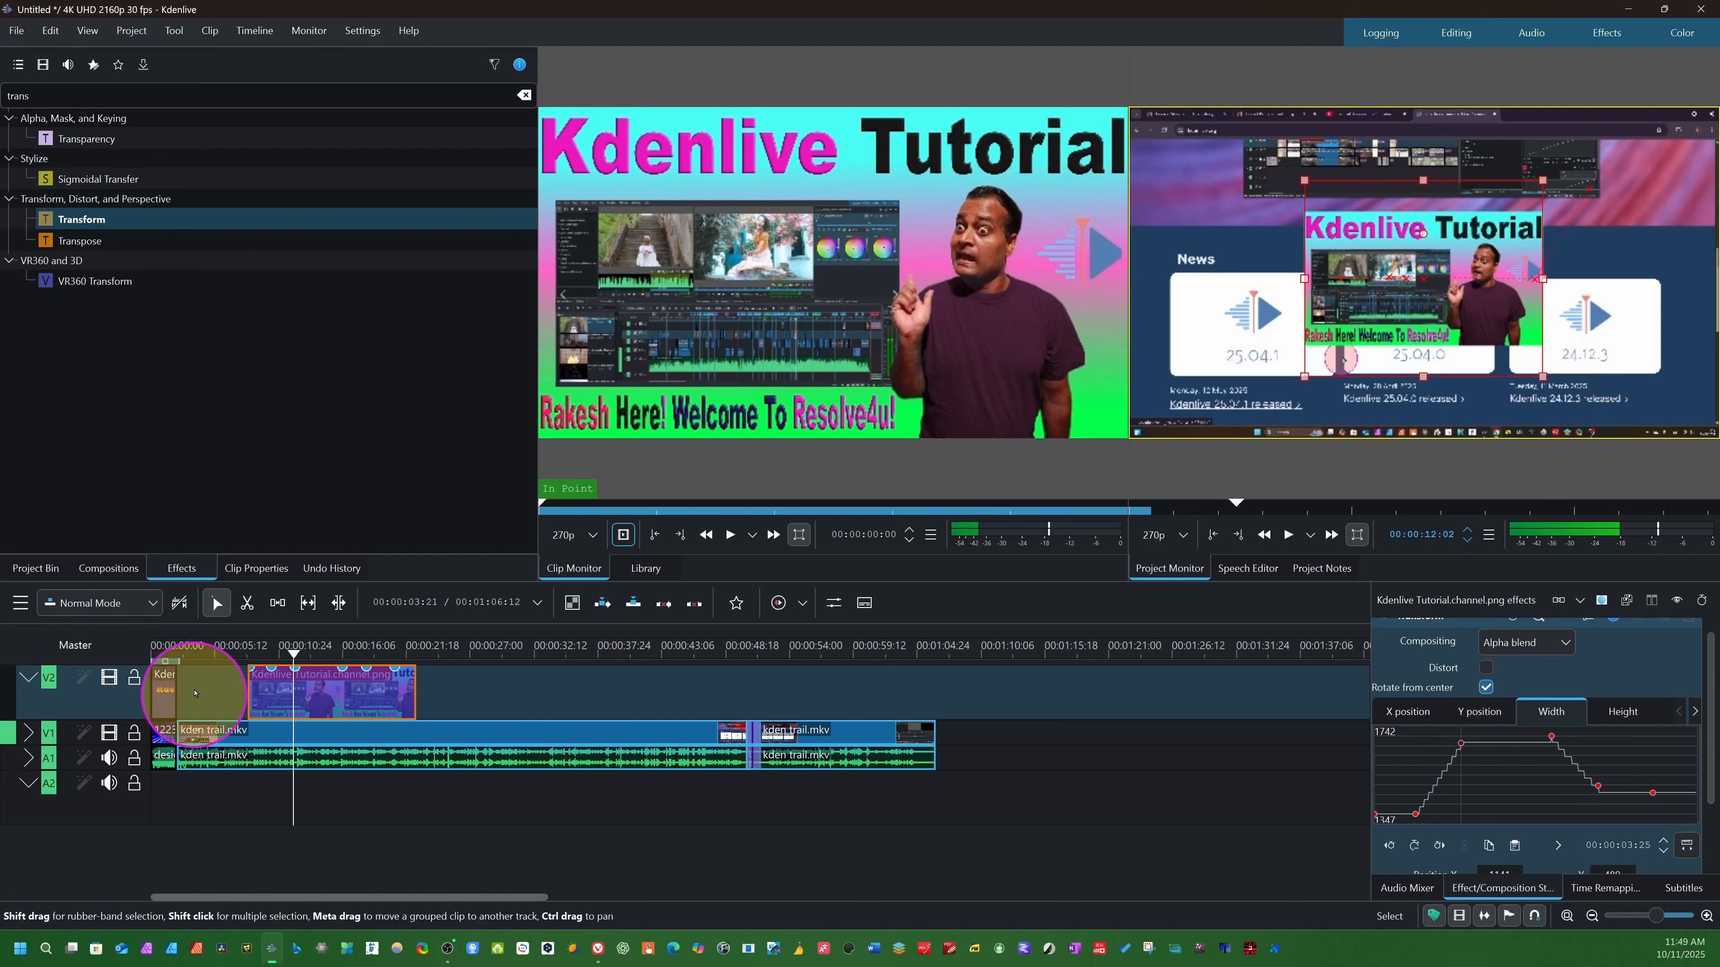
Play back the channel image animation from about 00:00:10:04 and again from the timeline start, then scrub to about 00:00:40:13
left_click(271, 655)
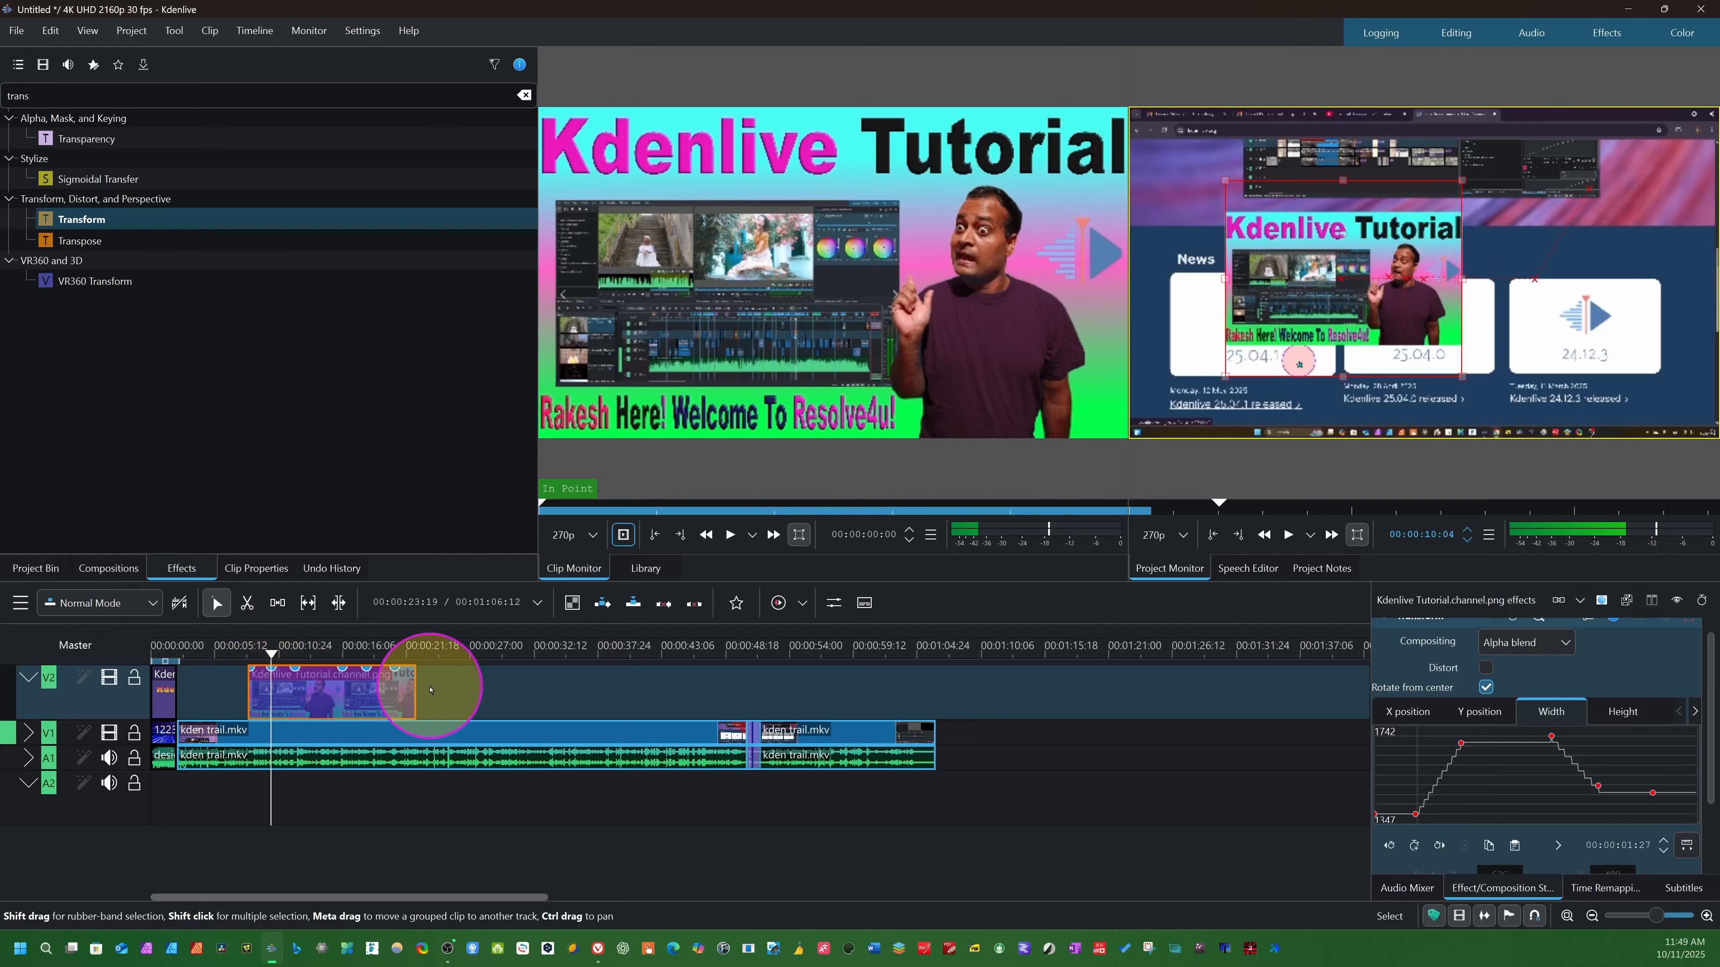
key("space")
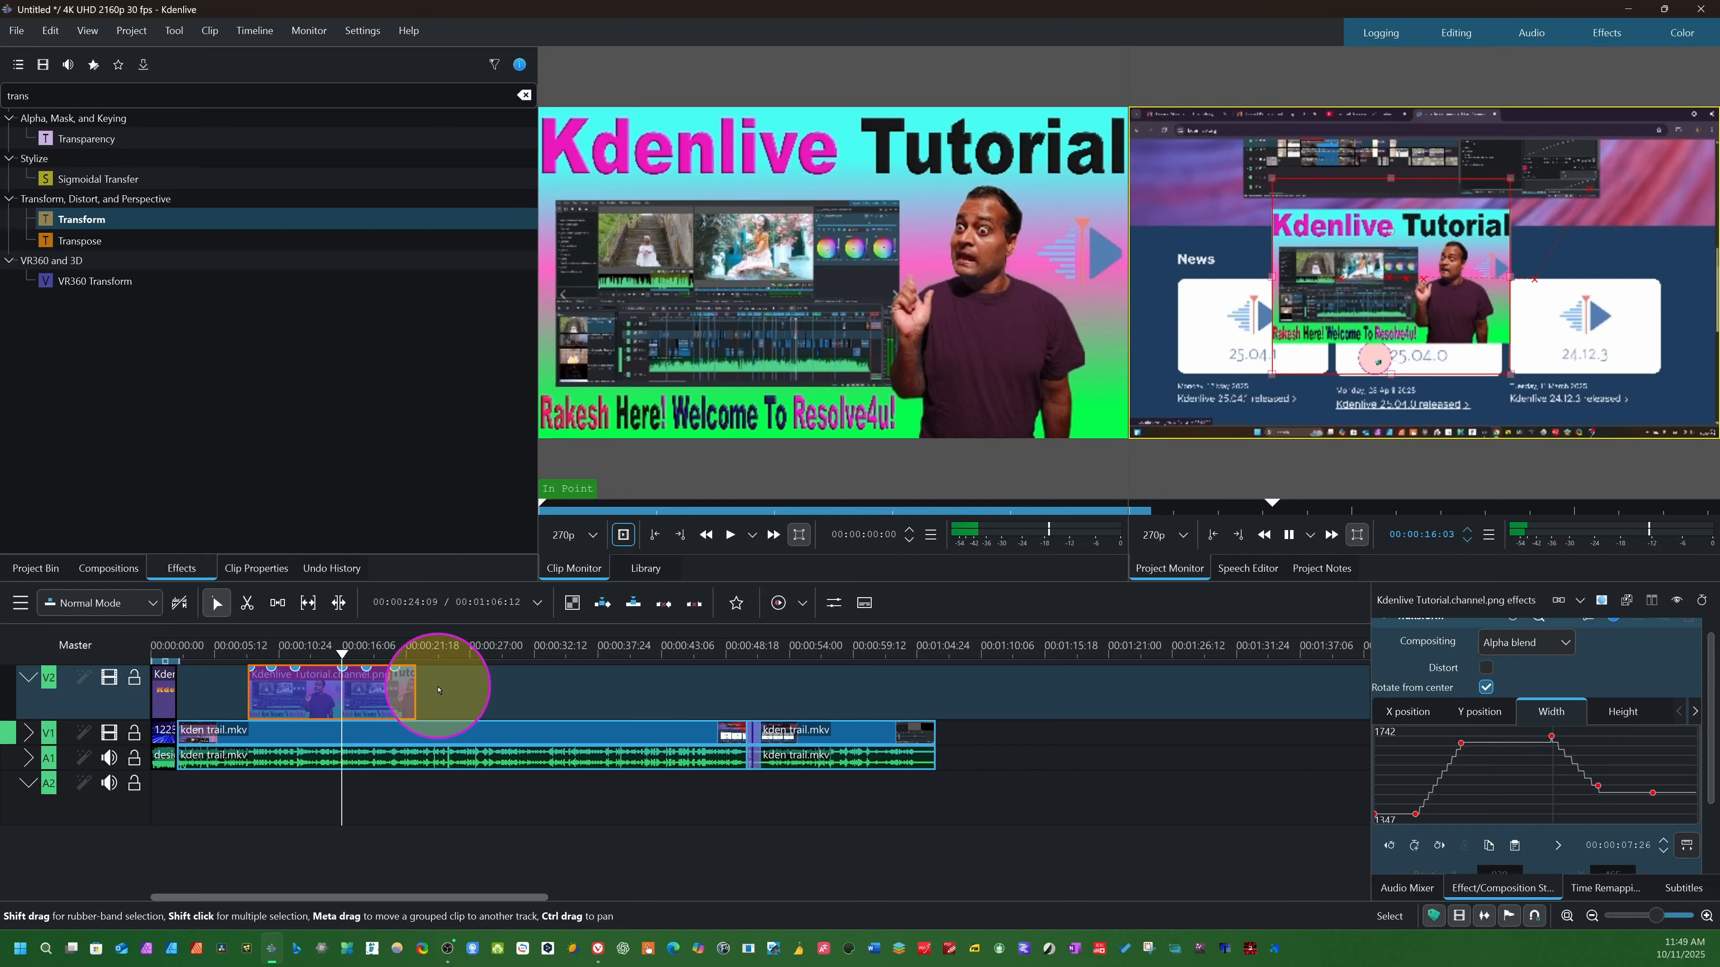
key("space")
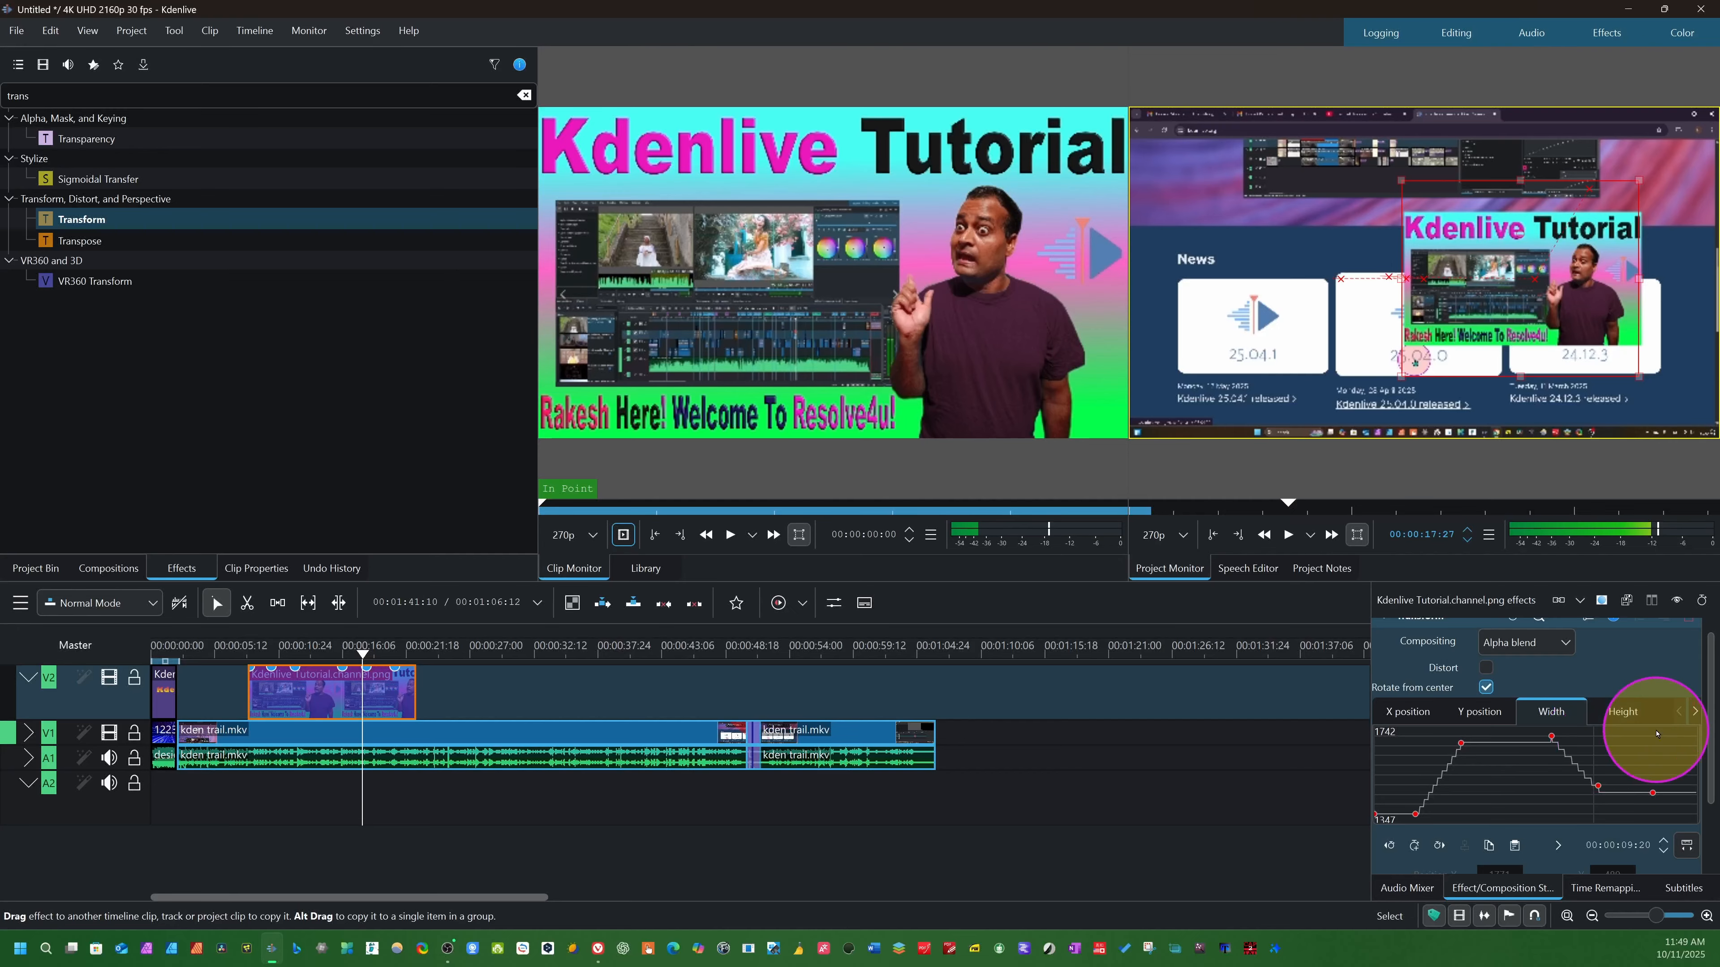
mouse_move(1710, 759)
left_mouse_down()
mouse_move(1712, 860)
mouse_move(1711, 748)
left_mouse_up()
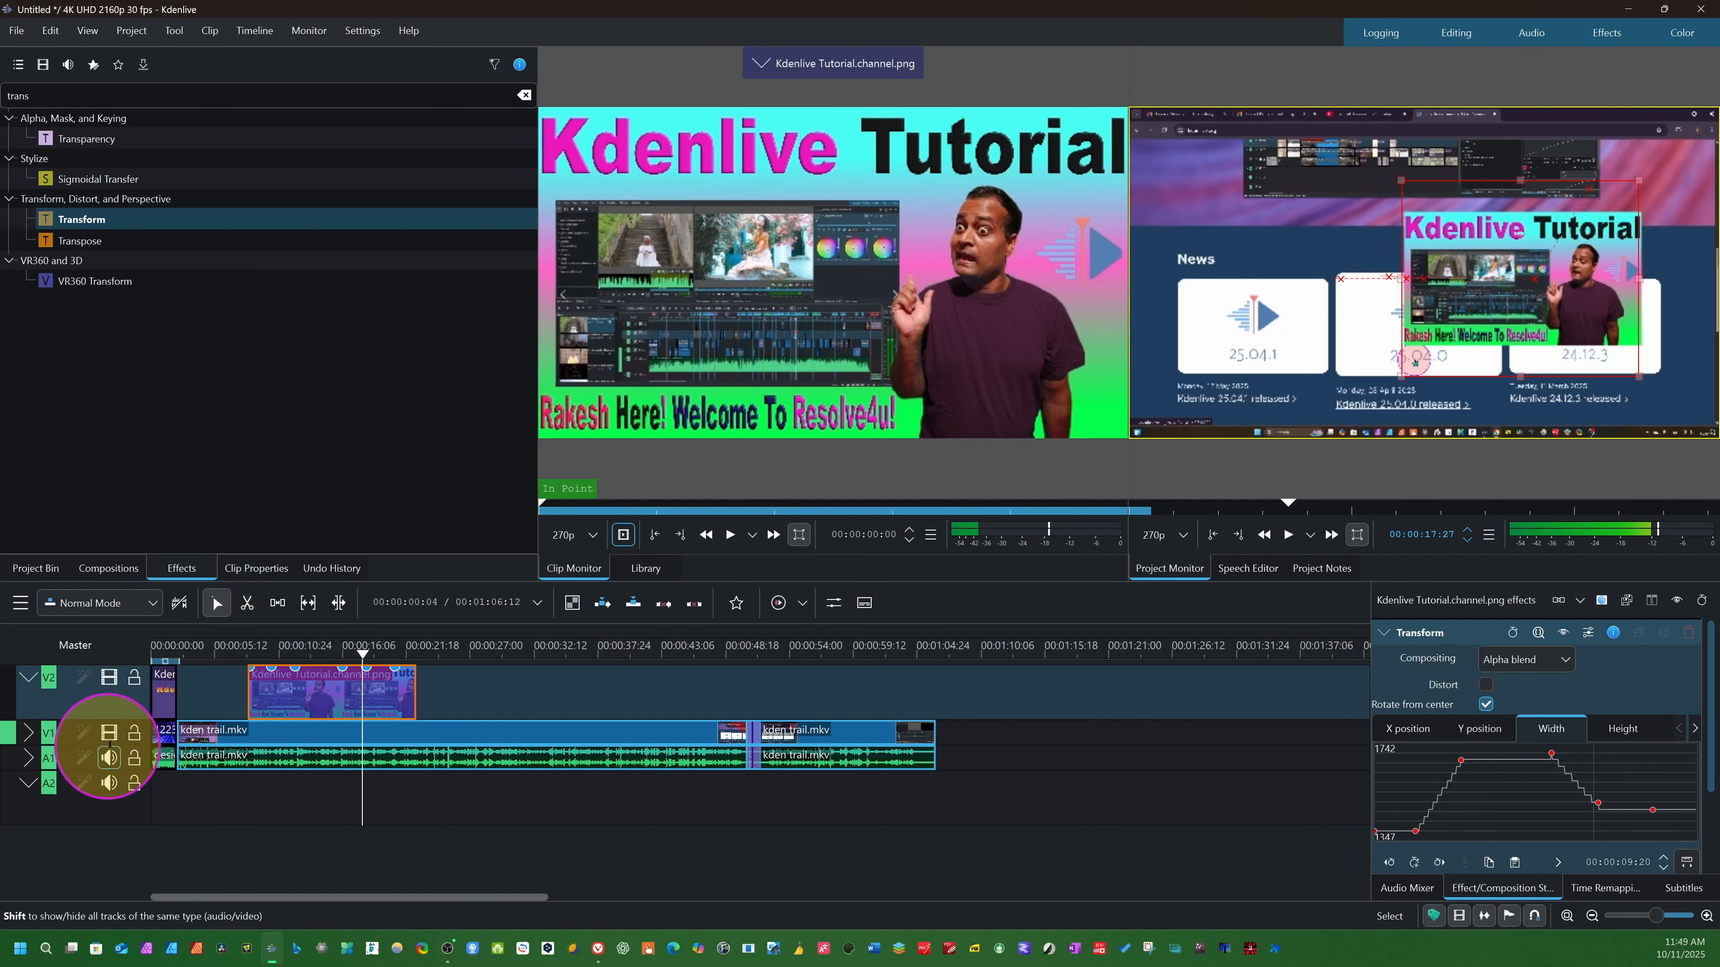
left_click_drag(370, 656, 155, 702)
key("space")
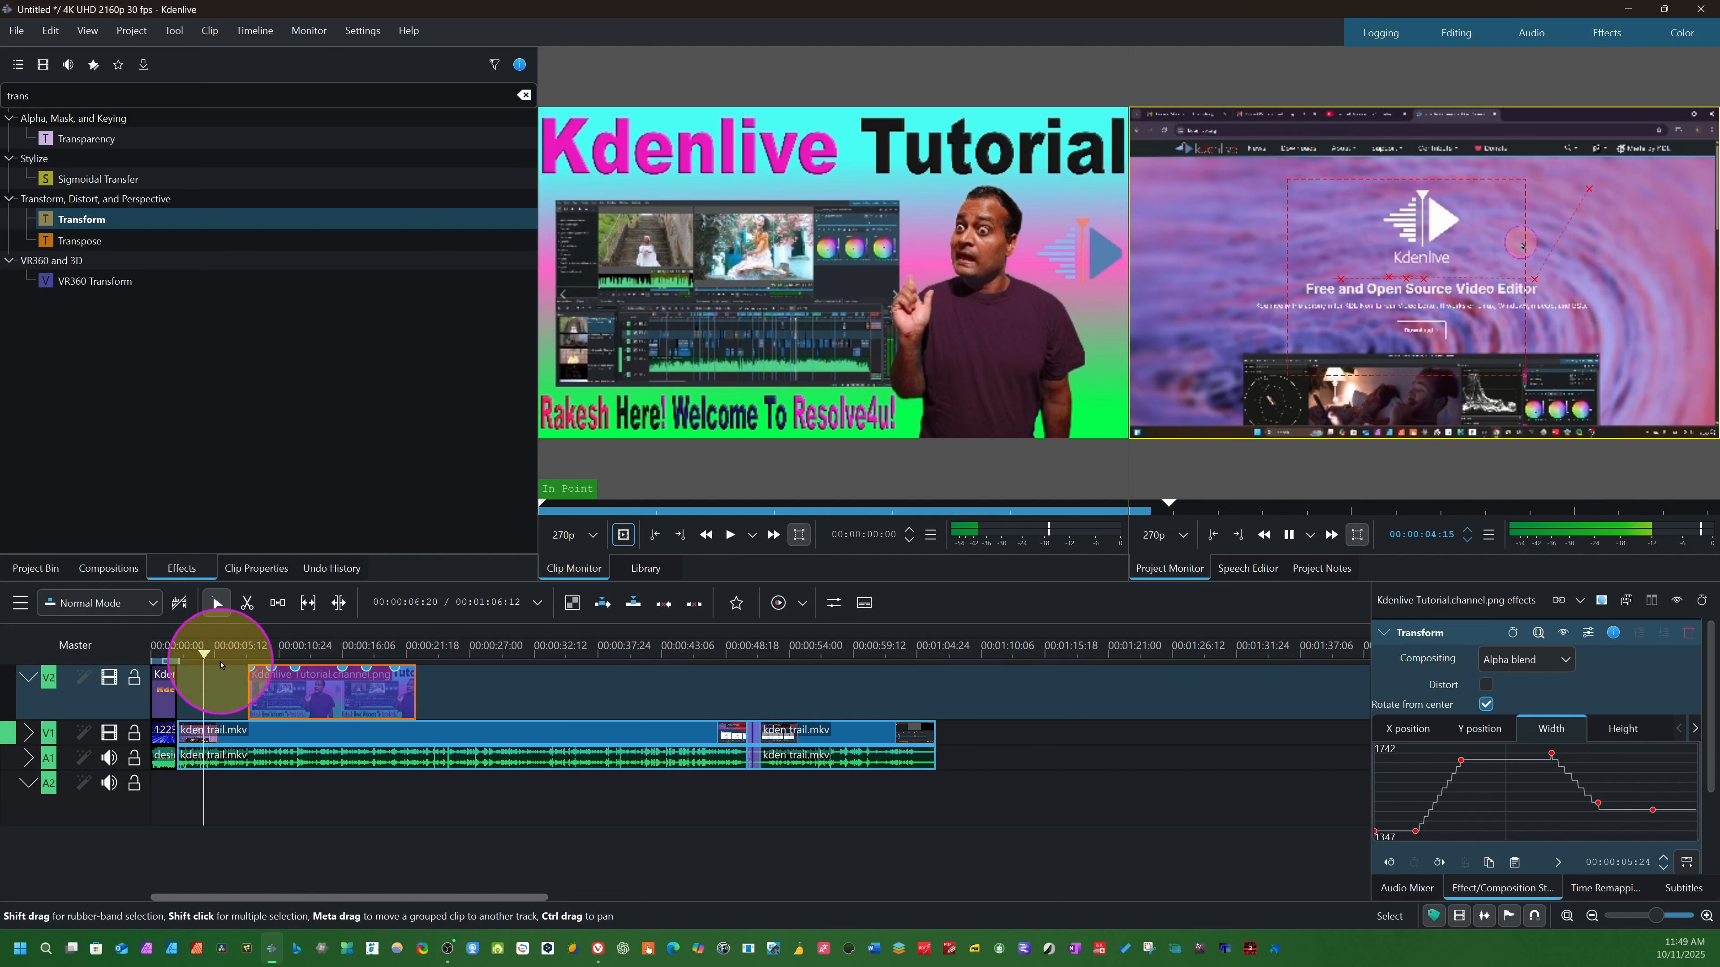
left_click_drag(201, 664, 627, 729)
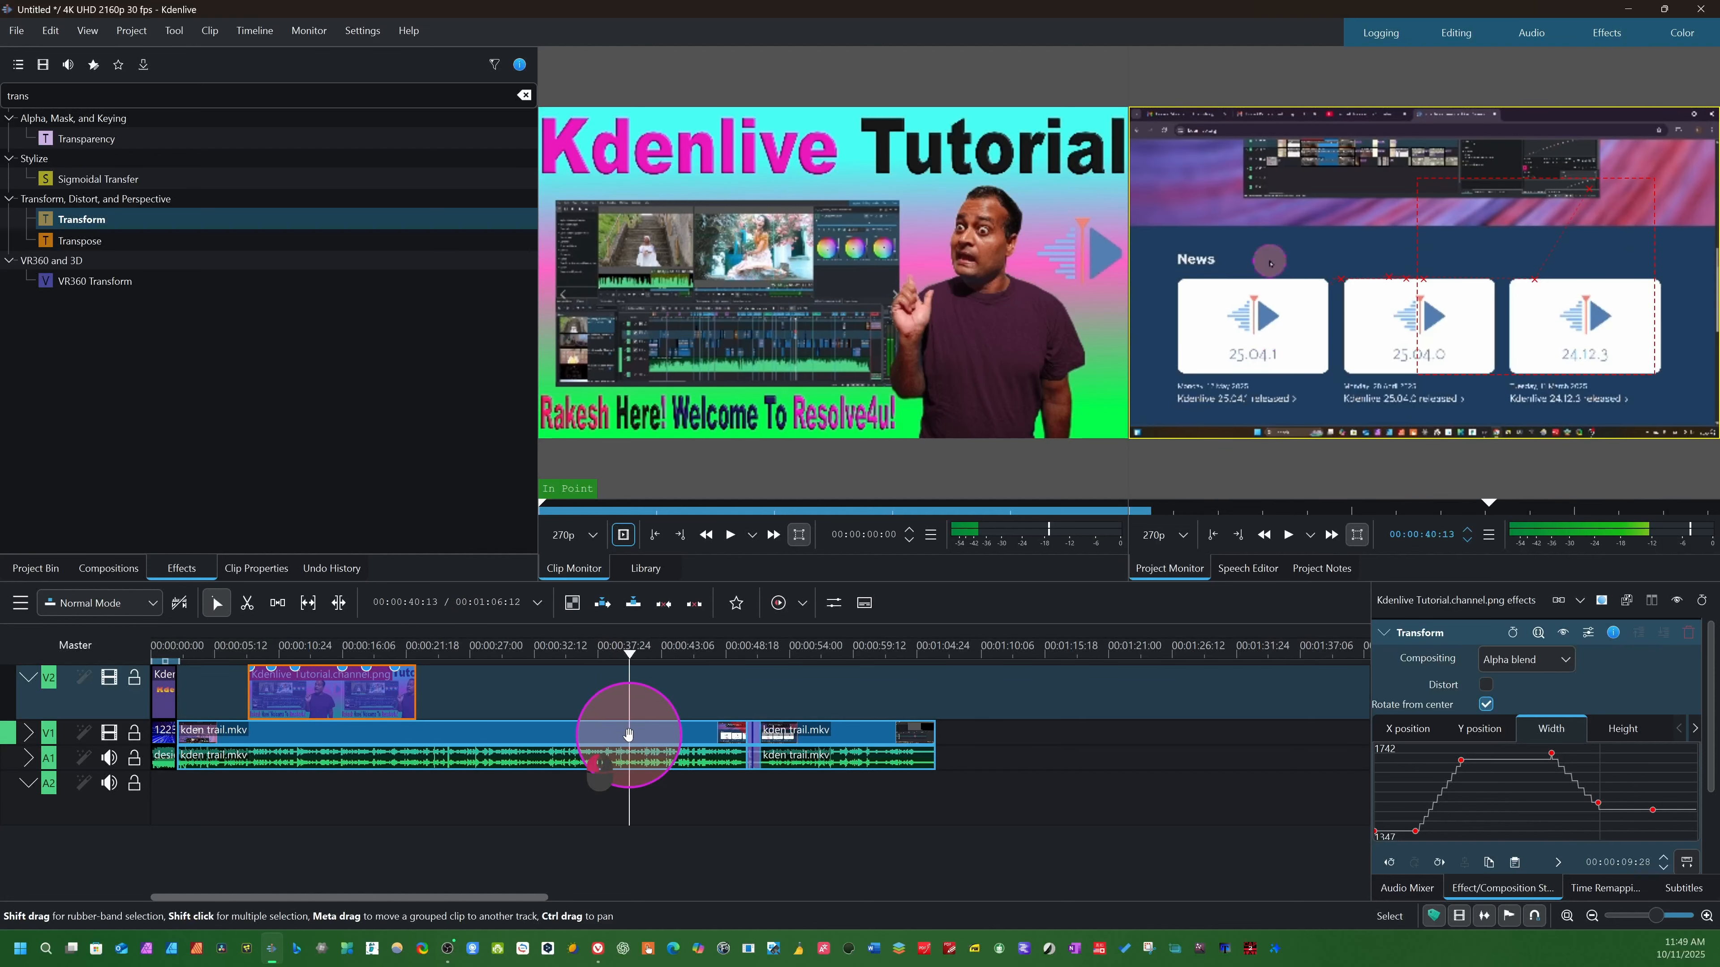
Show Online Resources, look through the Pexels Photos and Pixabay Photos results for "sound", and hide Online Resources again
left_click(61, 29)
left_click(94, 36)
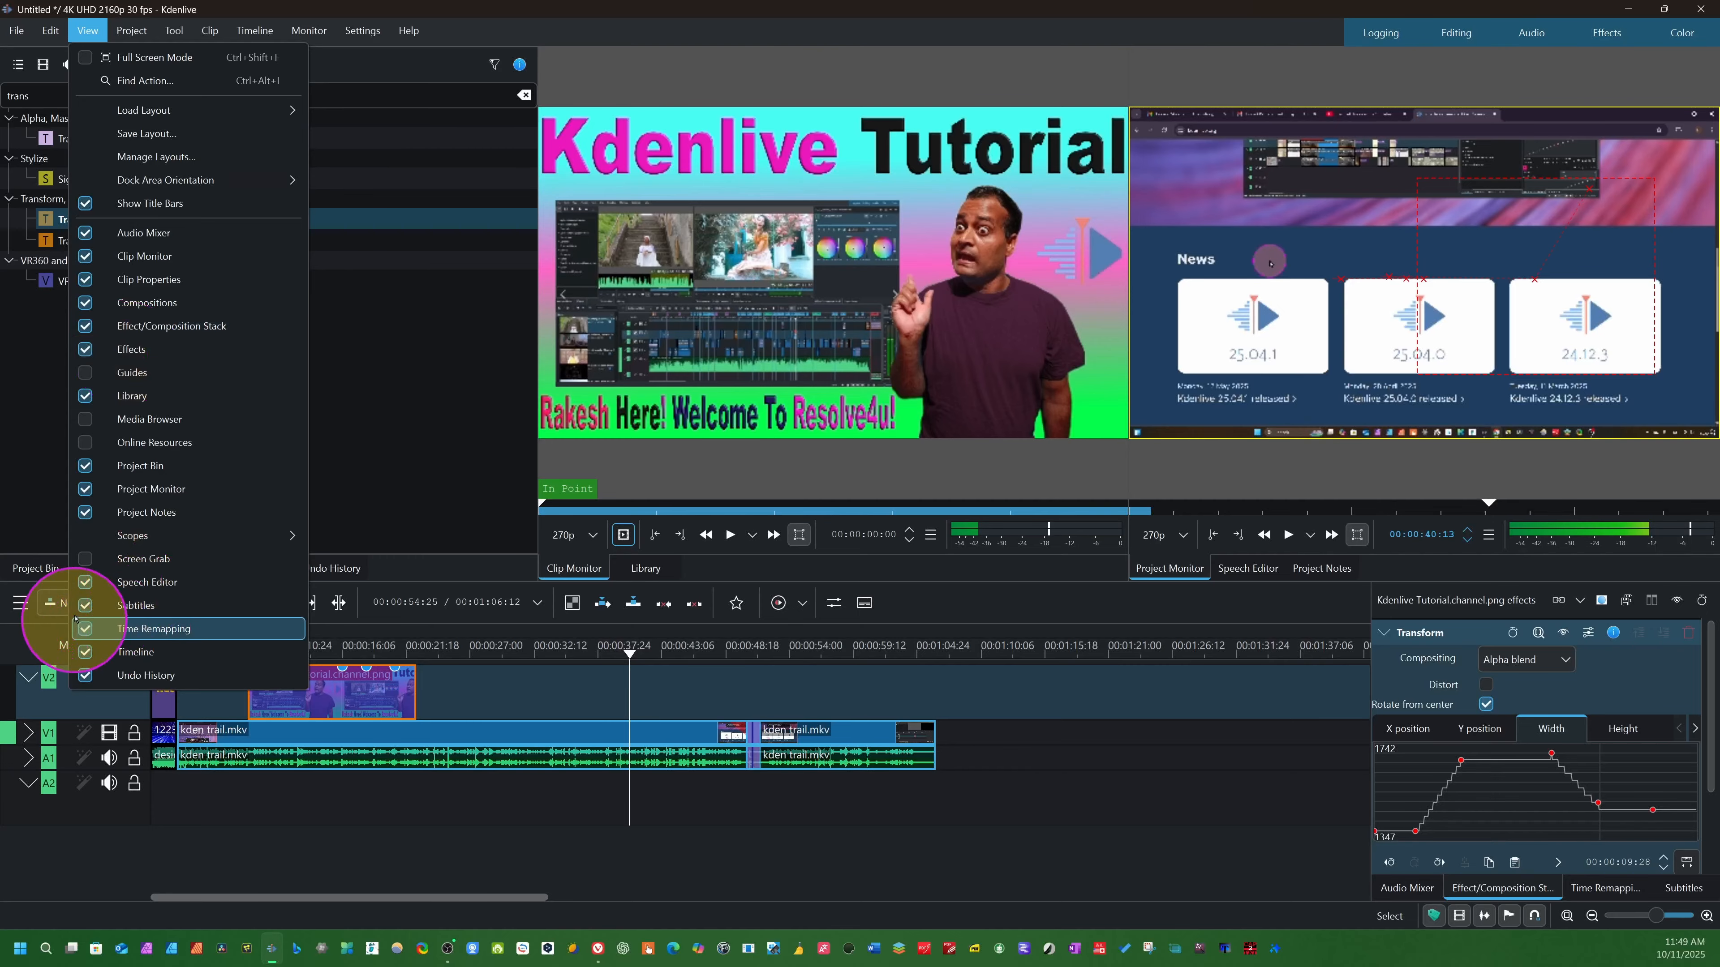
left_click(135, 442)
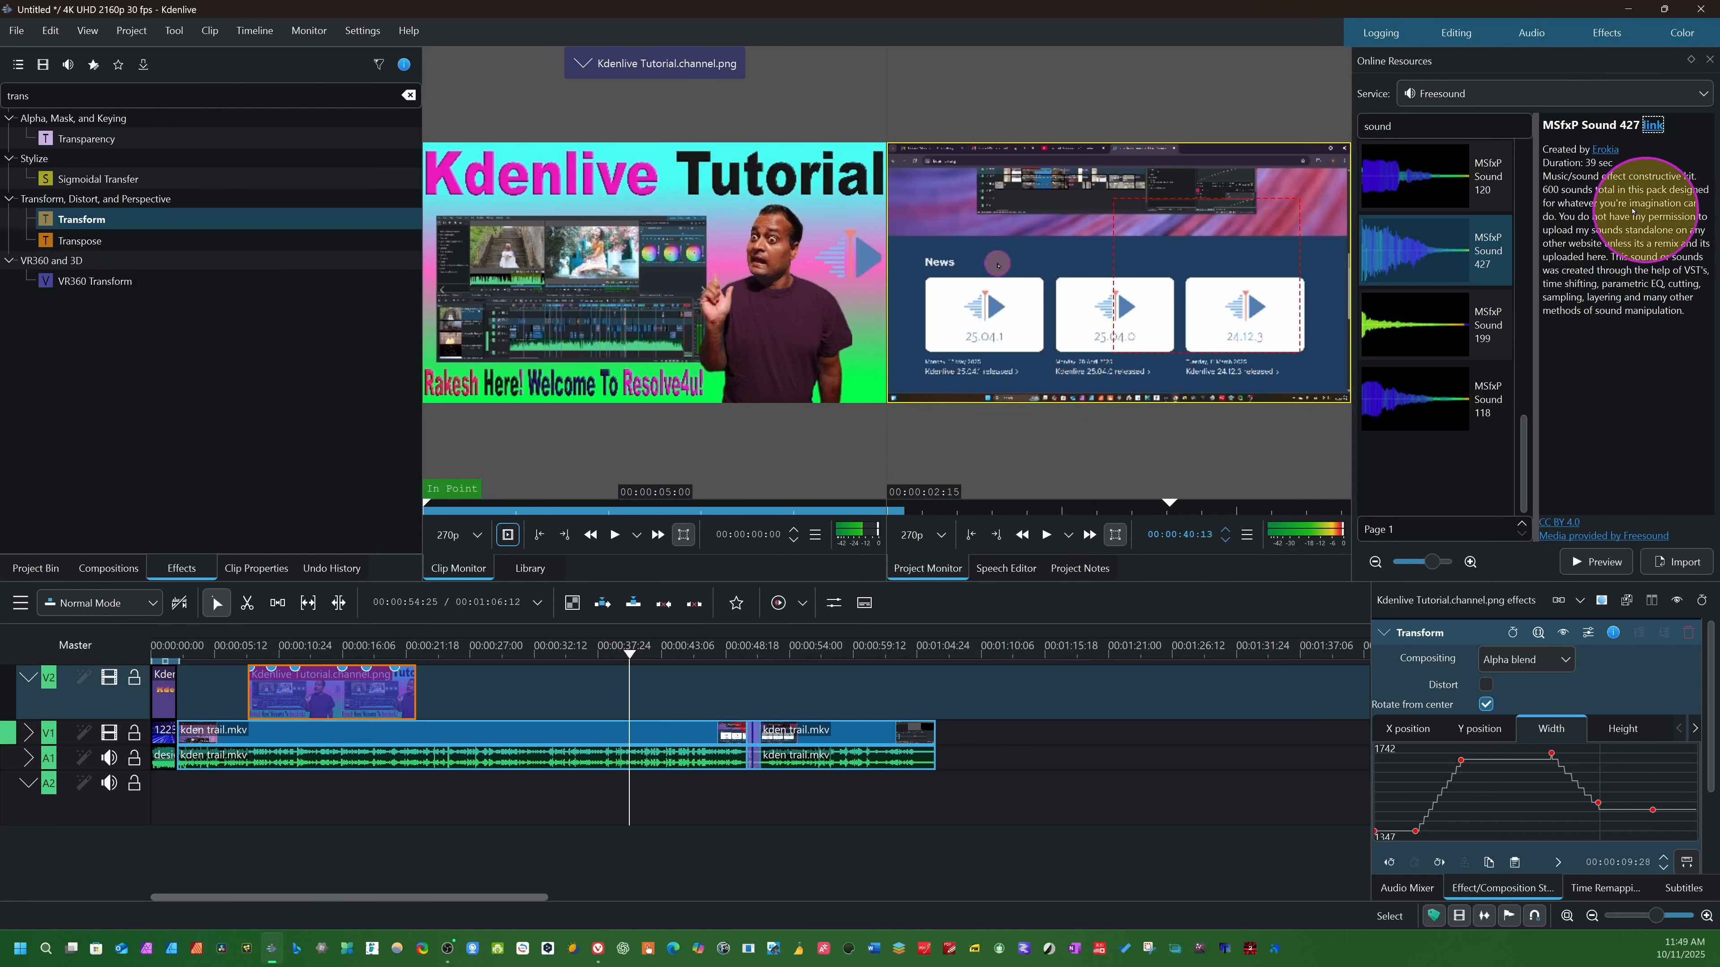
left_click(1476, 93)
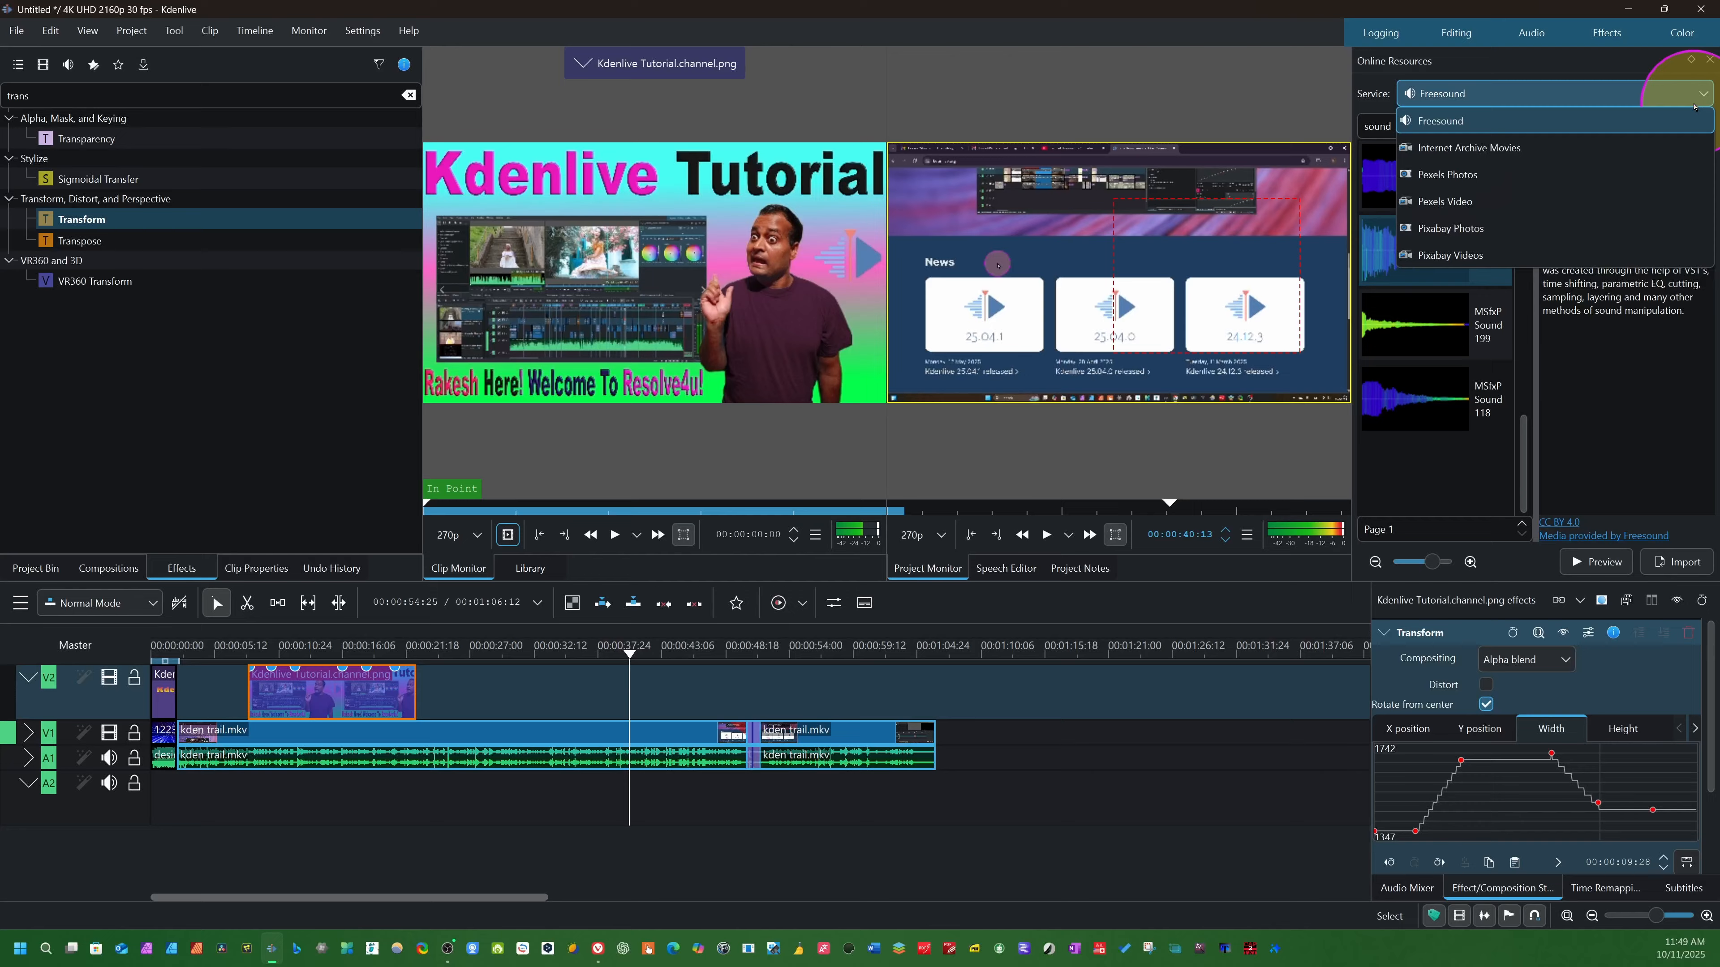
left_click(1462, 189)
left_click(1707, 95)
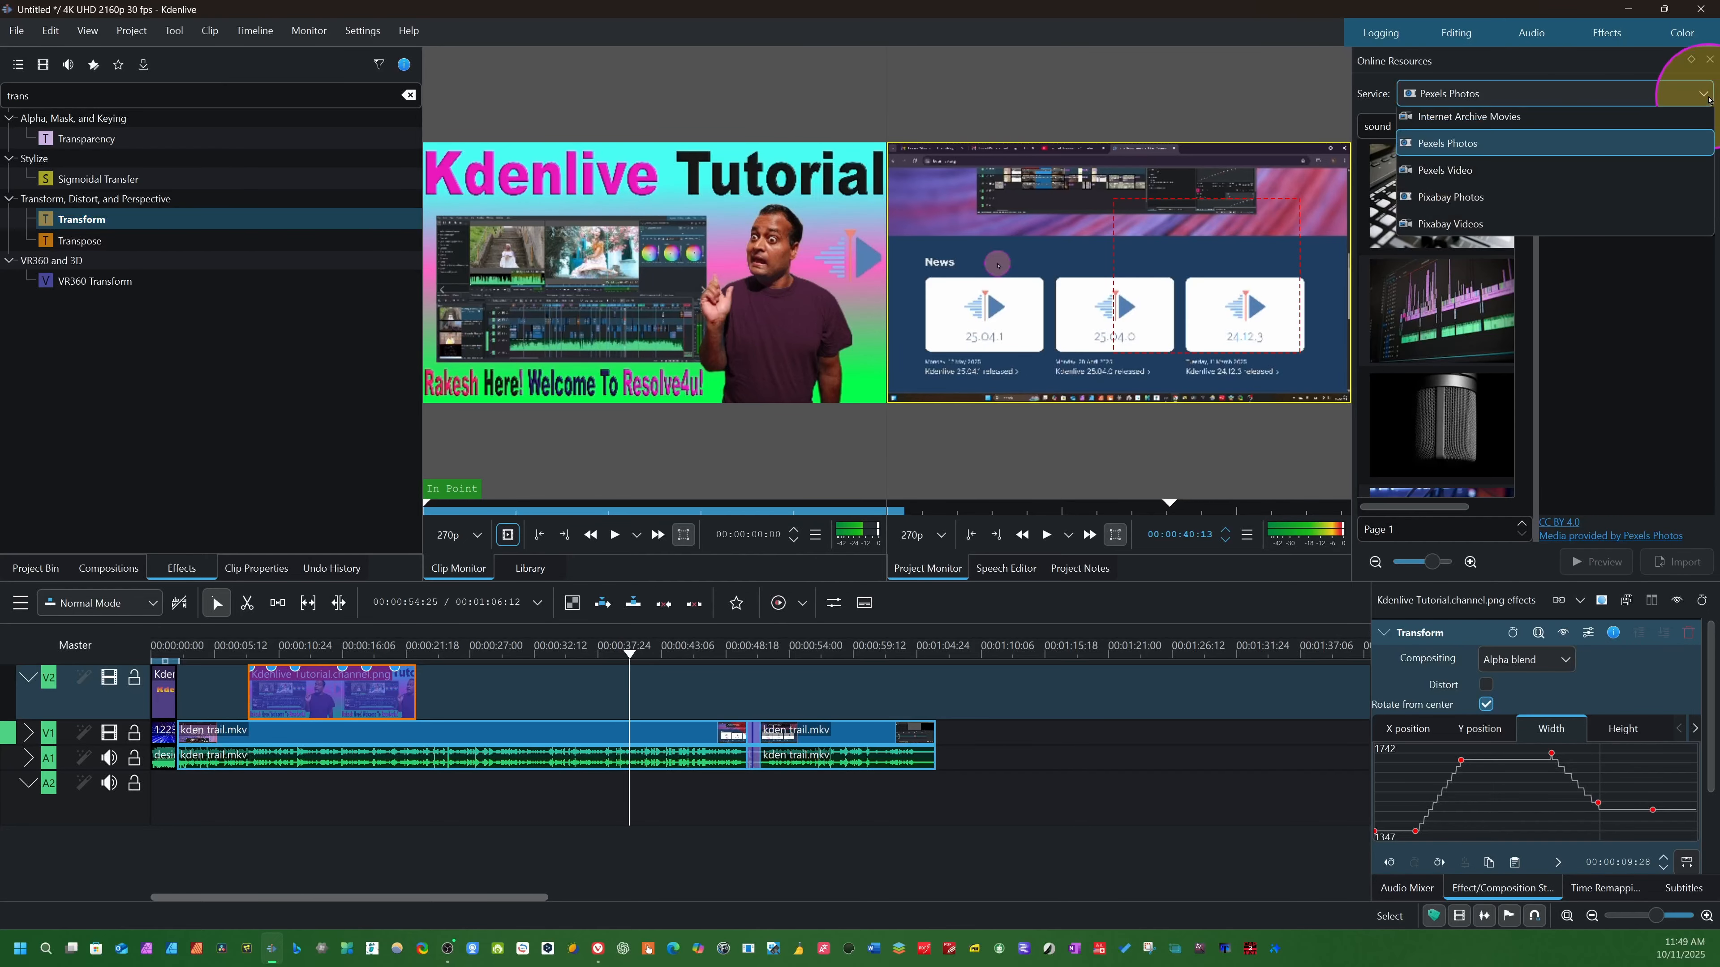
left_click(1524, 220)
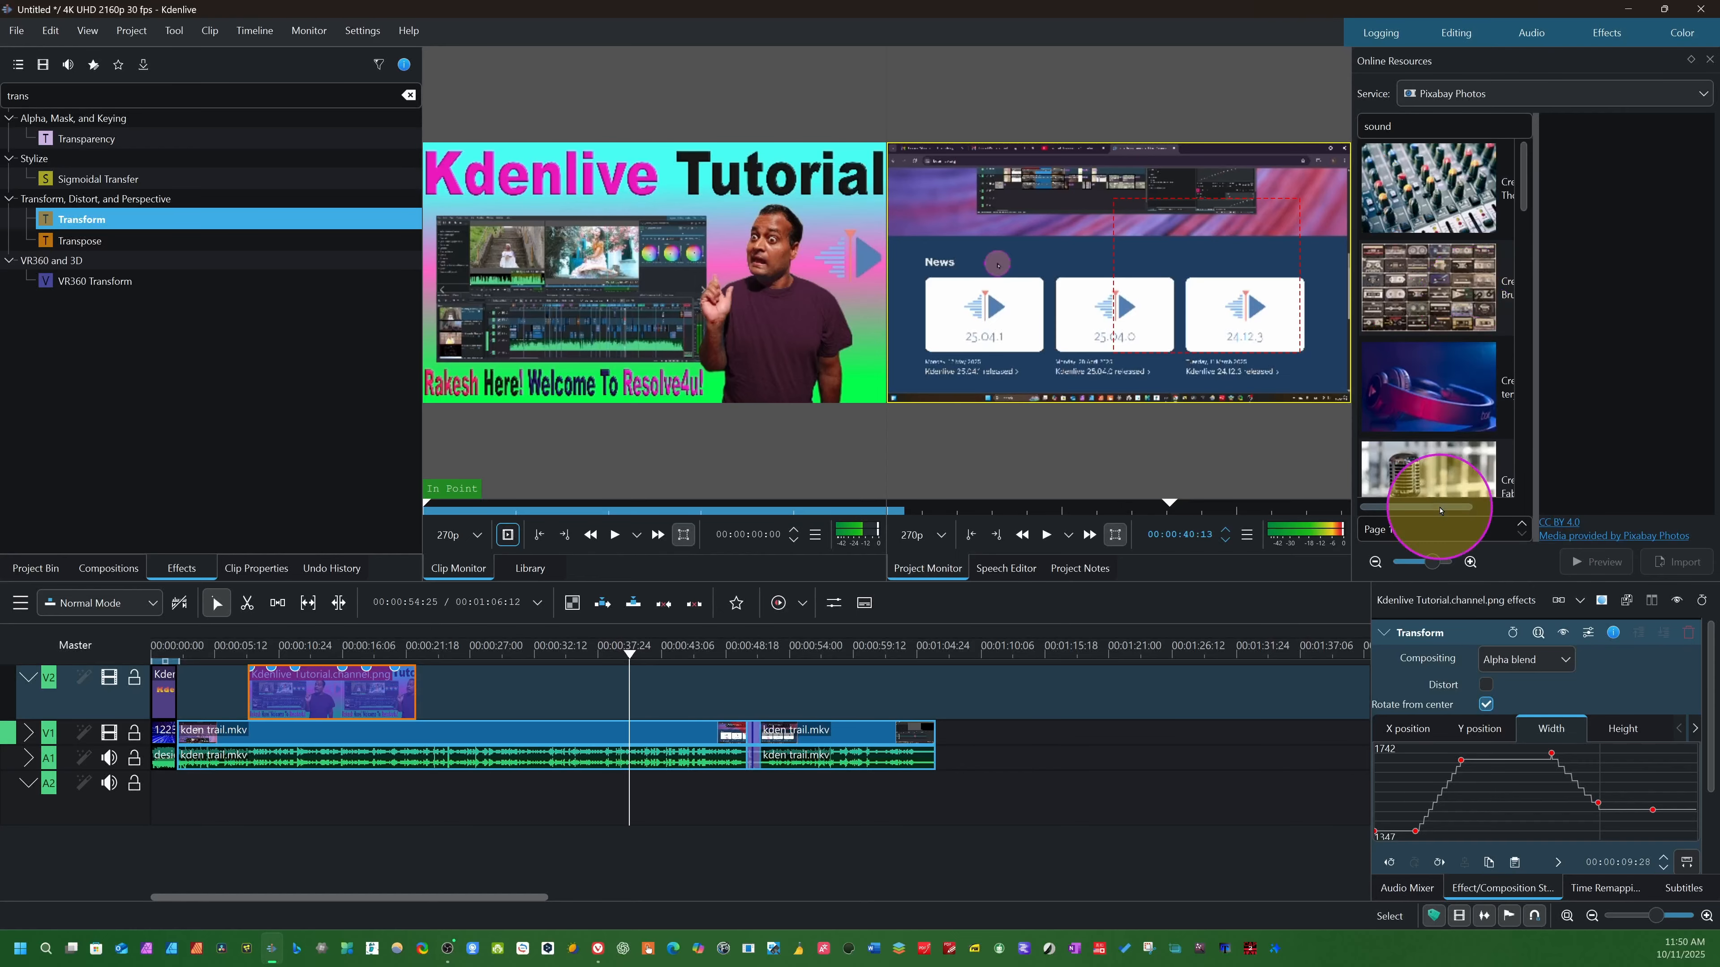
scroll(1432, 467, "down", 5)
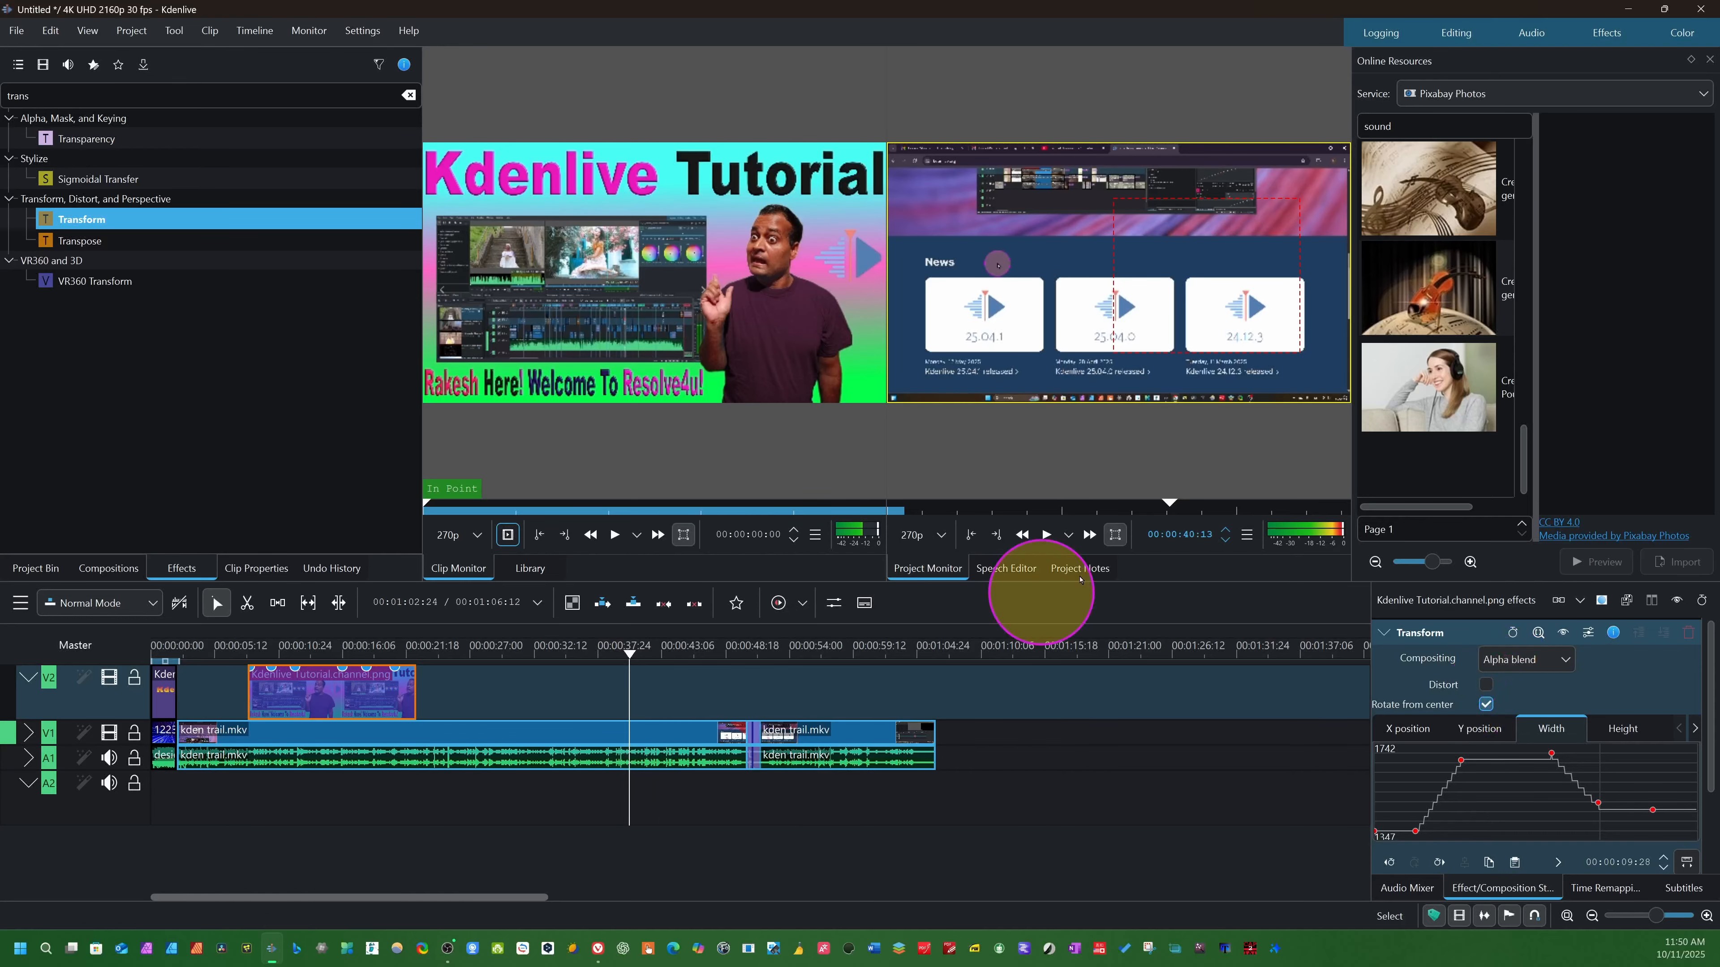
left_click(87, 31)
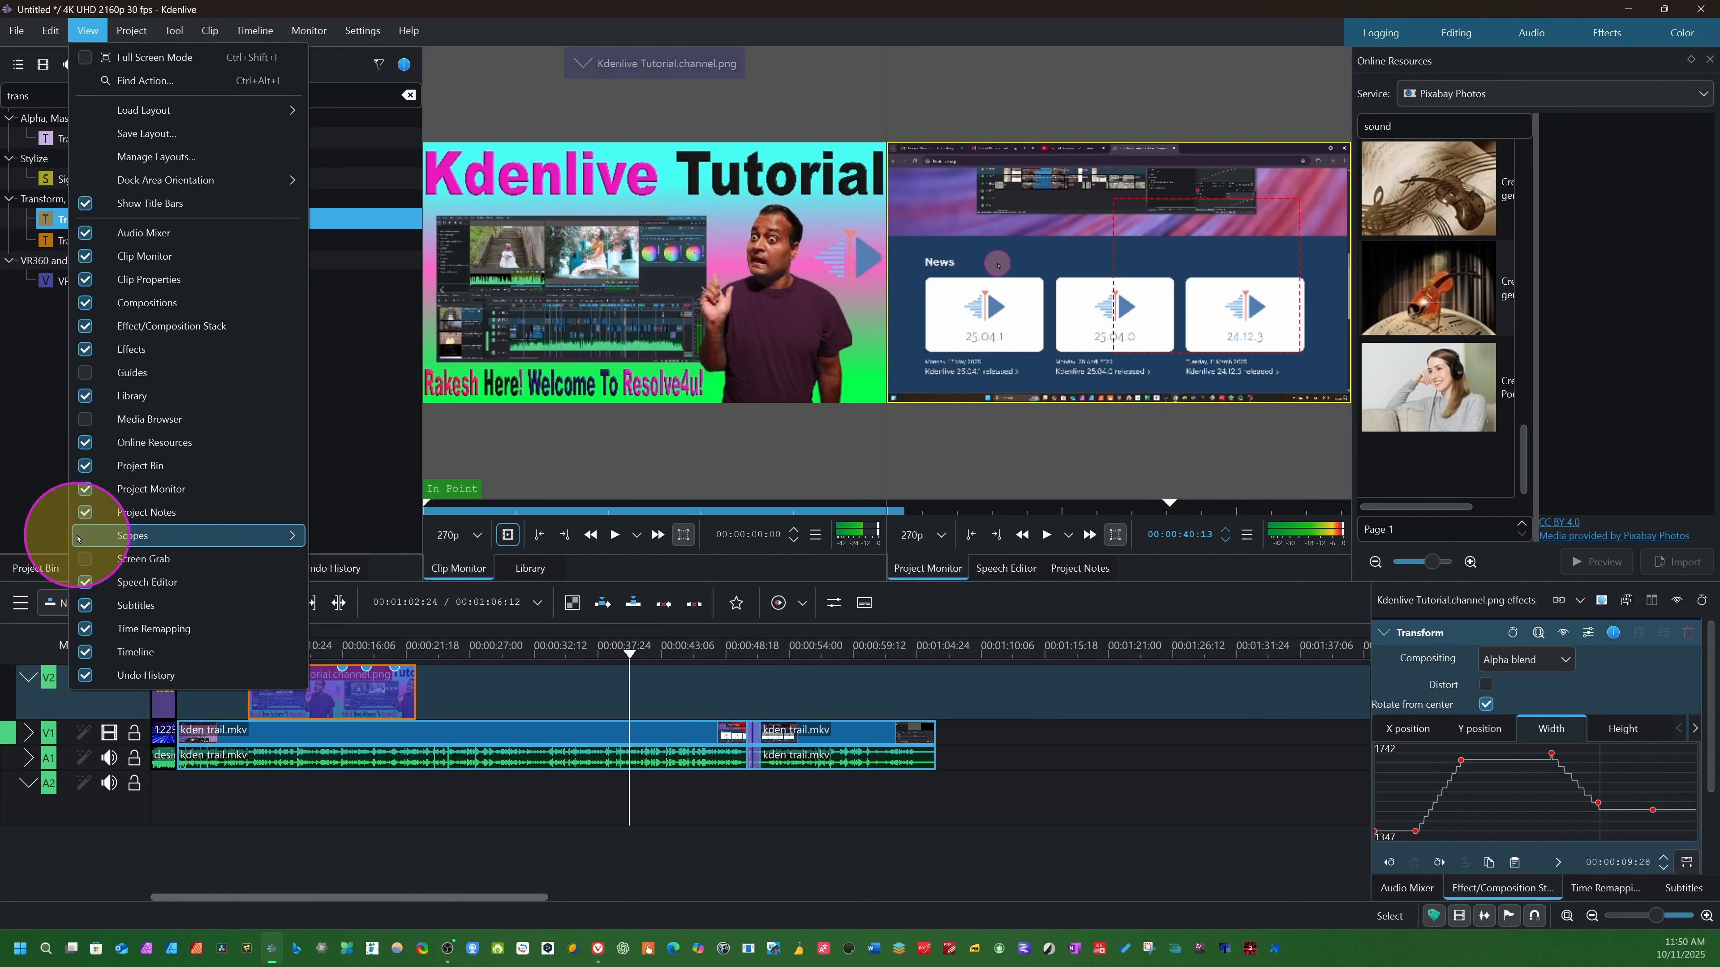
left_click(85, 444)
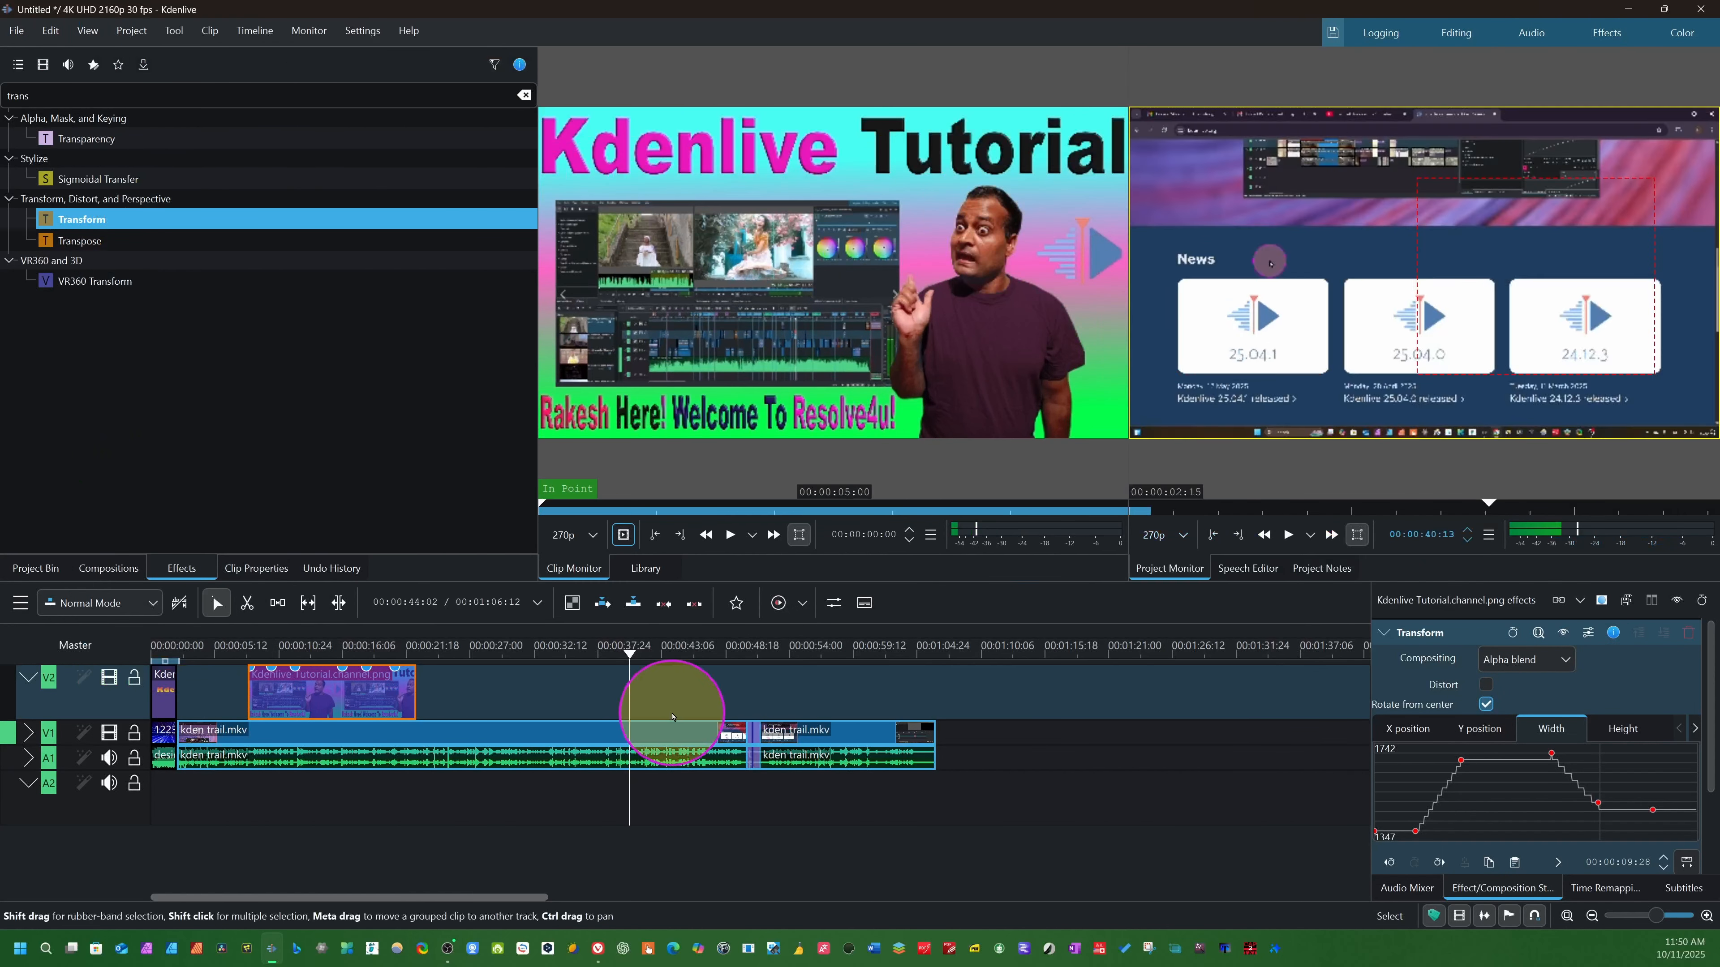
left_click(337, 677)
left_click_drag(326, 676, 527, 679)
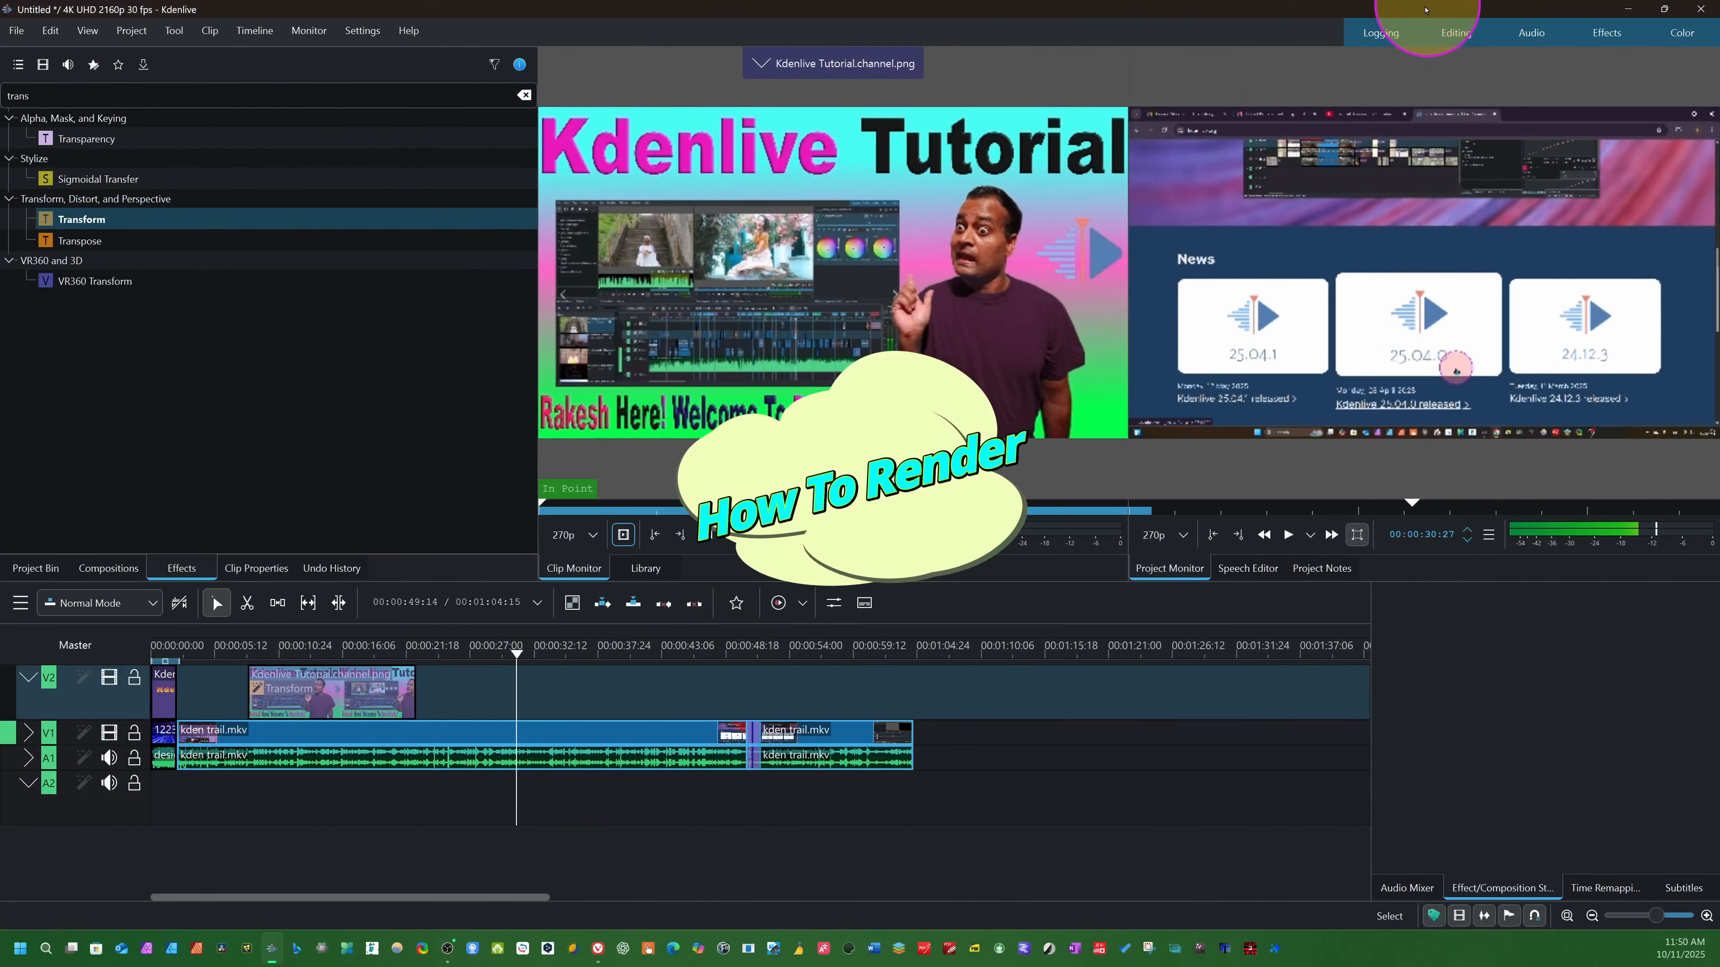
Open the Rendering dialog, look over its job queue and scripts, and return to the render project settings
left_click(129, 32)
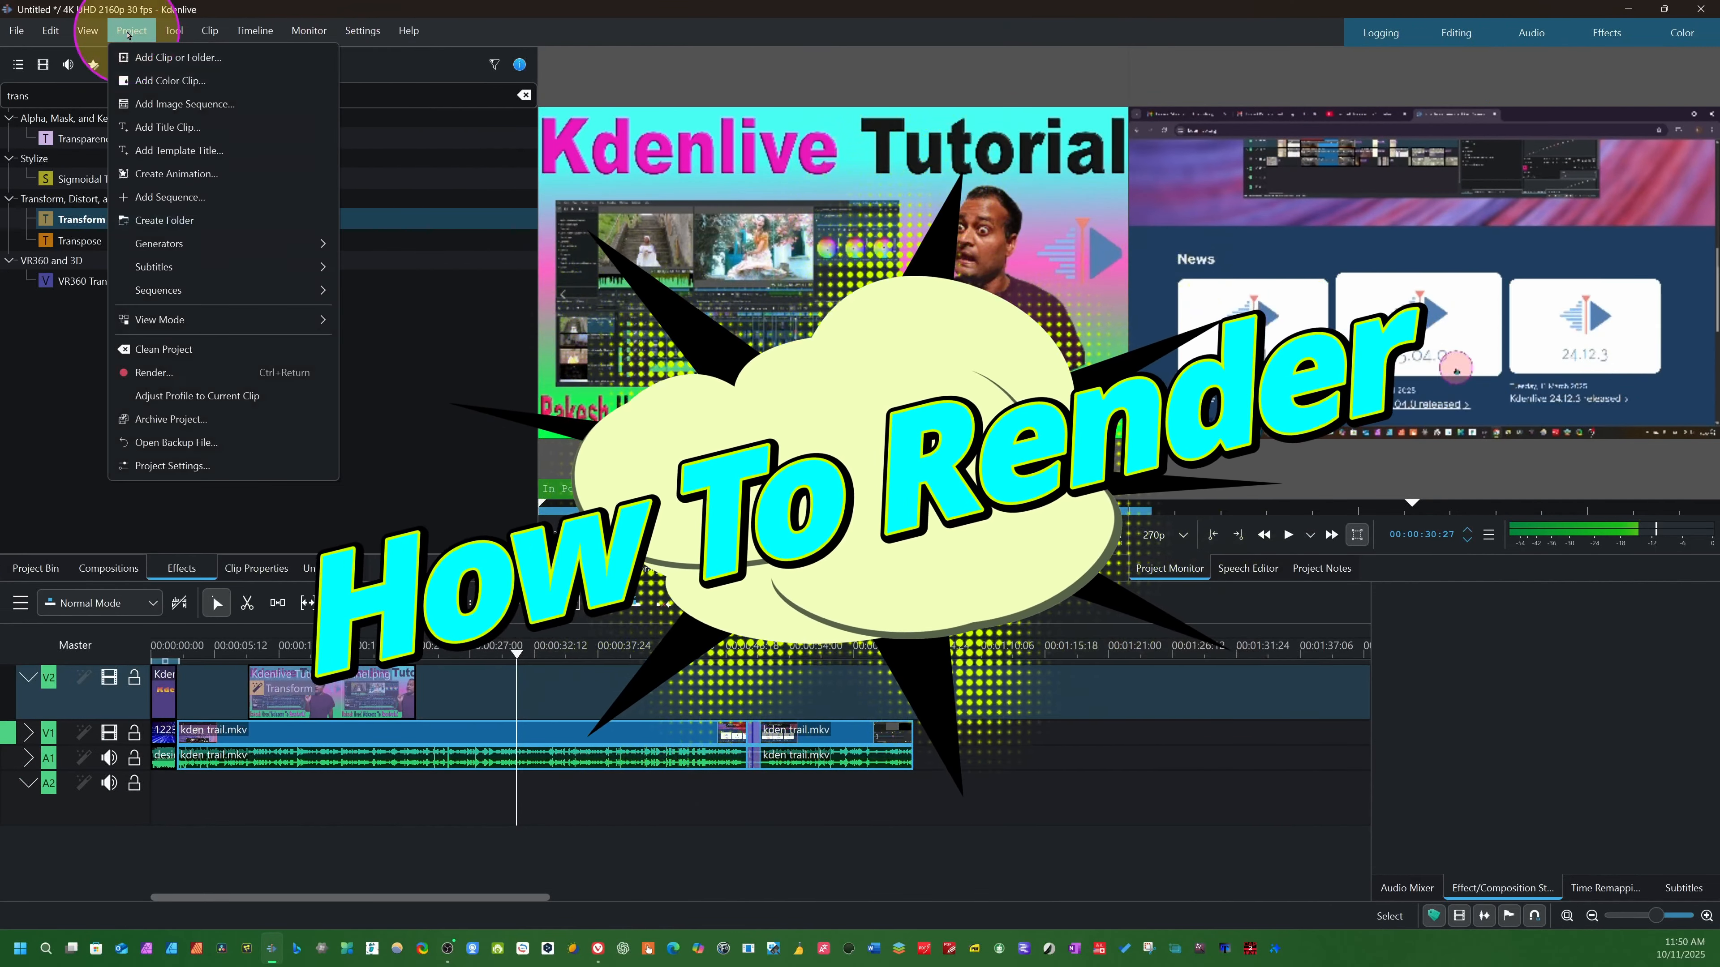
left_click(139, 373)
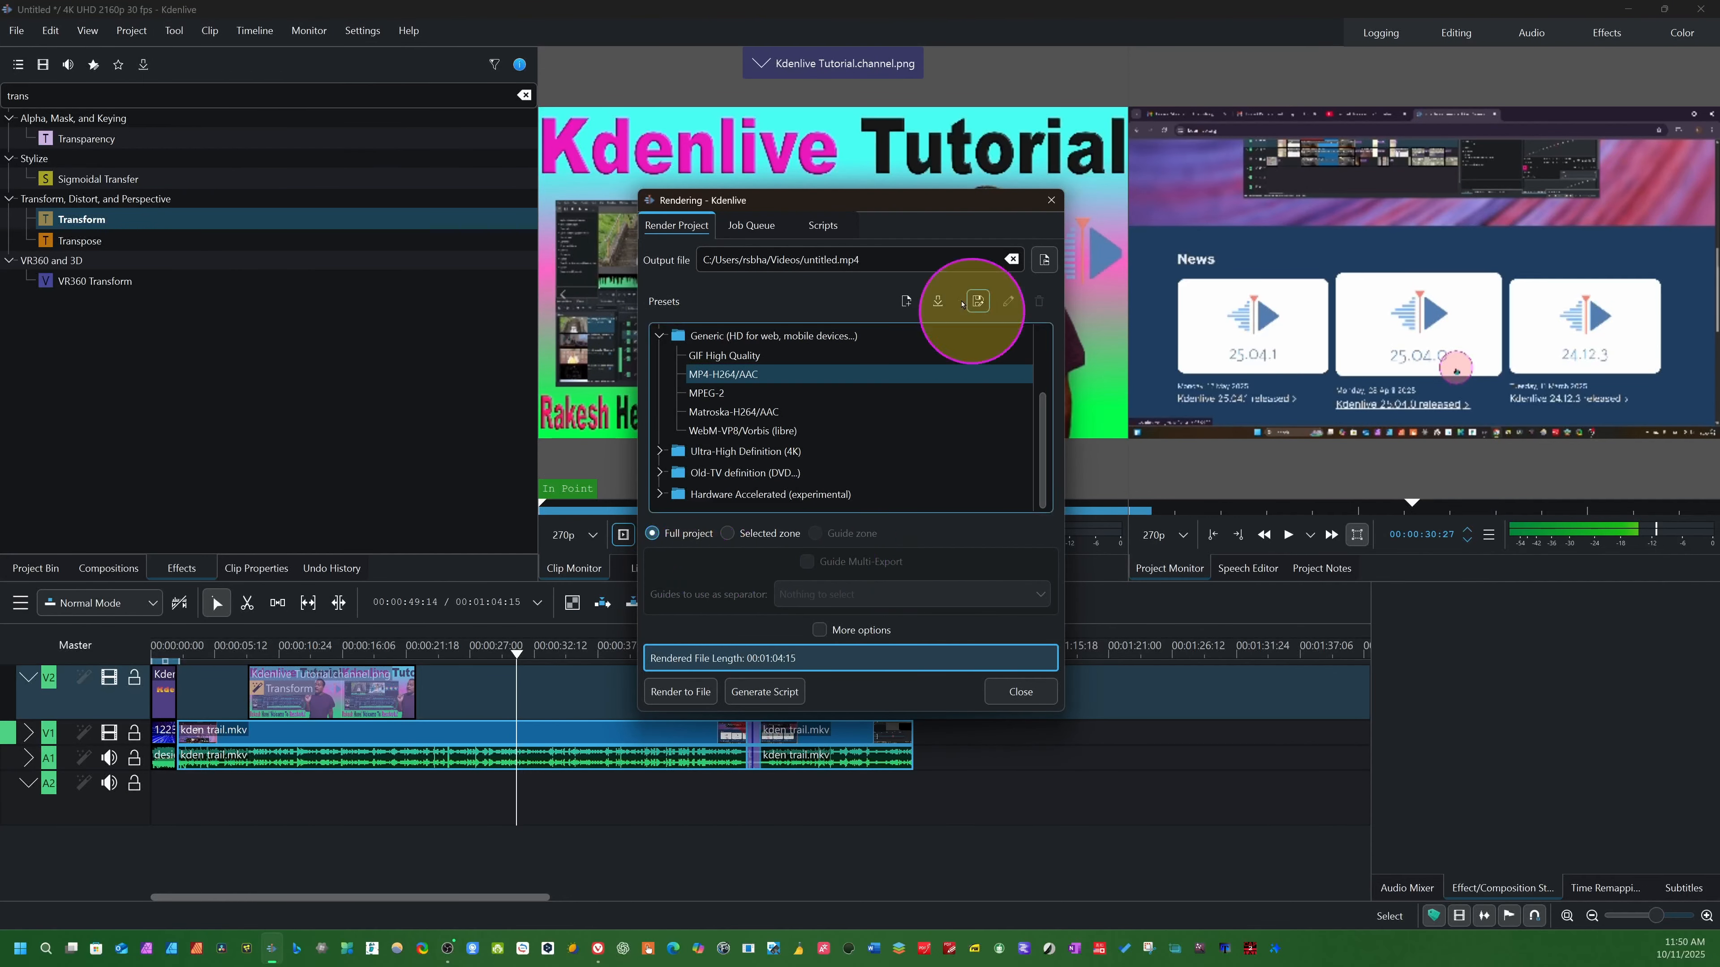
left_click(737, 223)
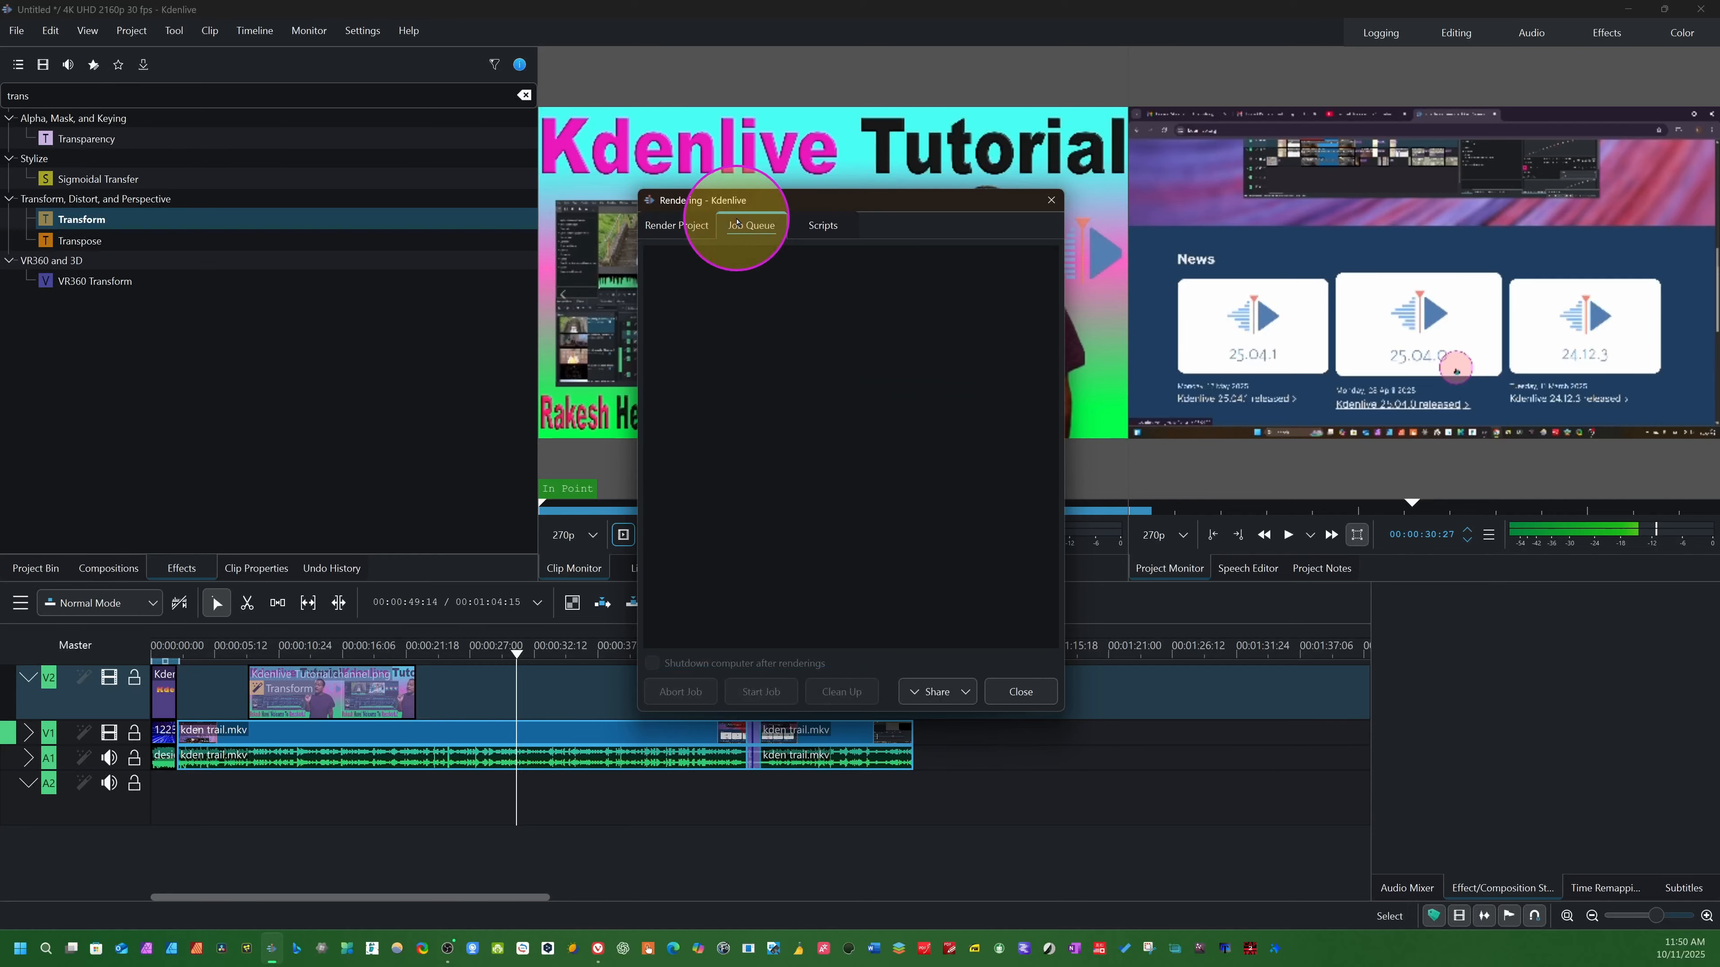
left_click(805, 223)
left_click(687, 222)
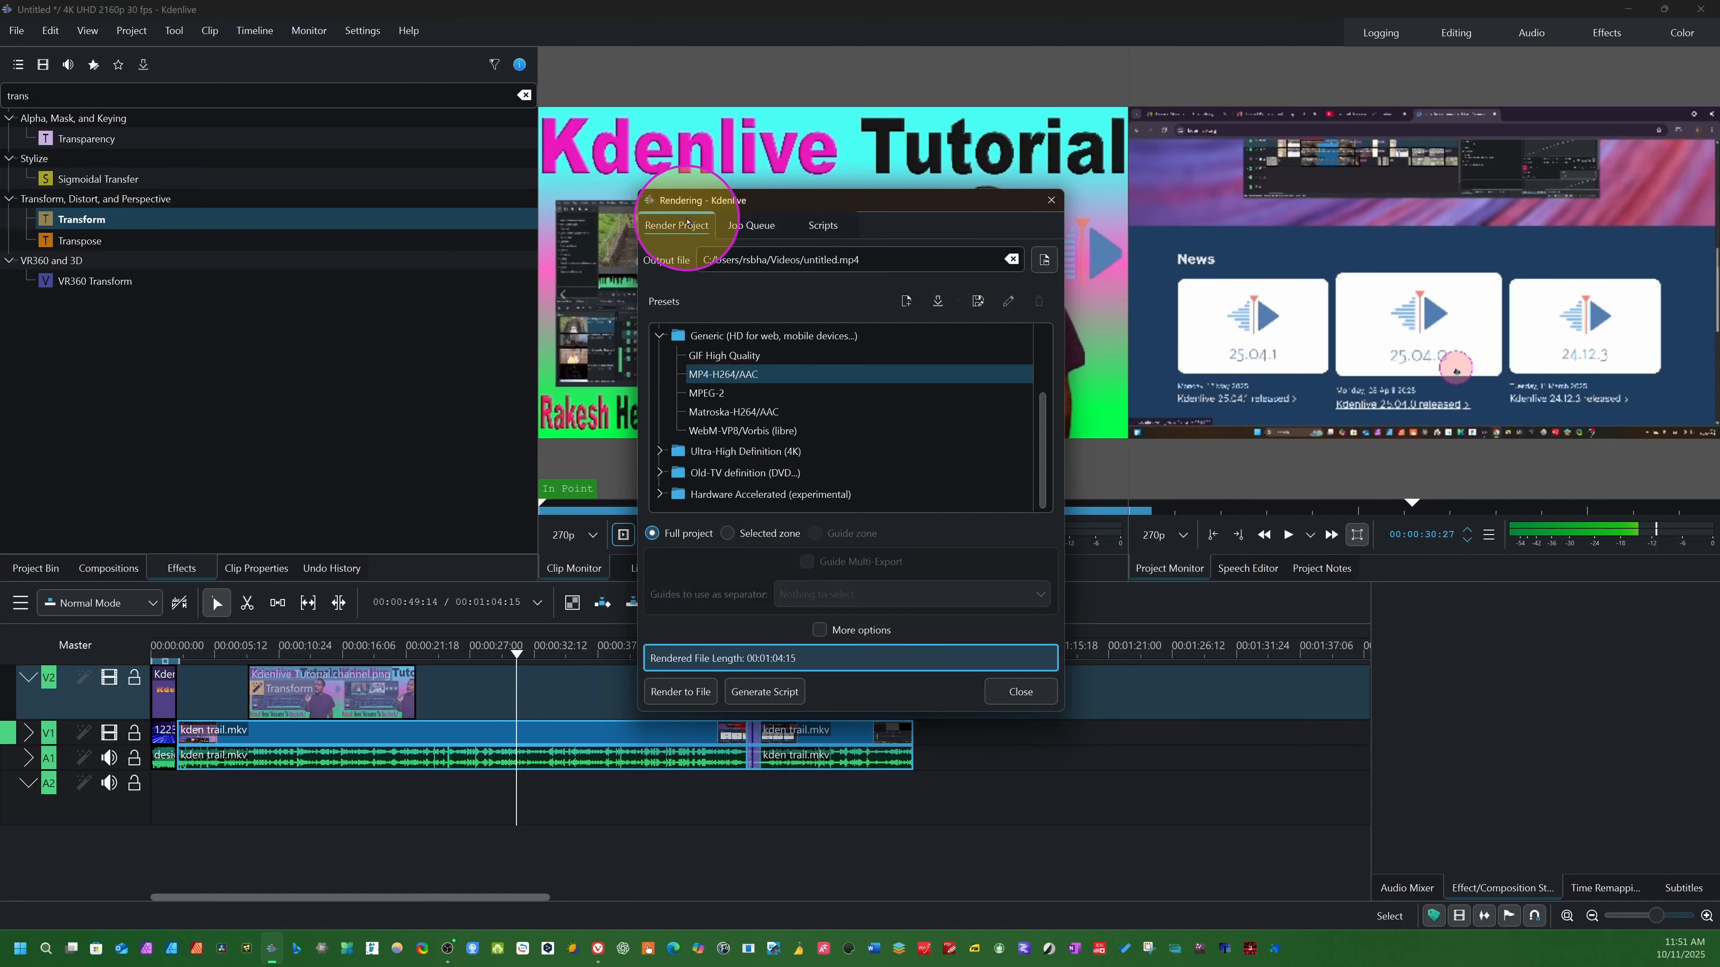
left_click(749, 223)
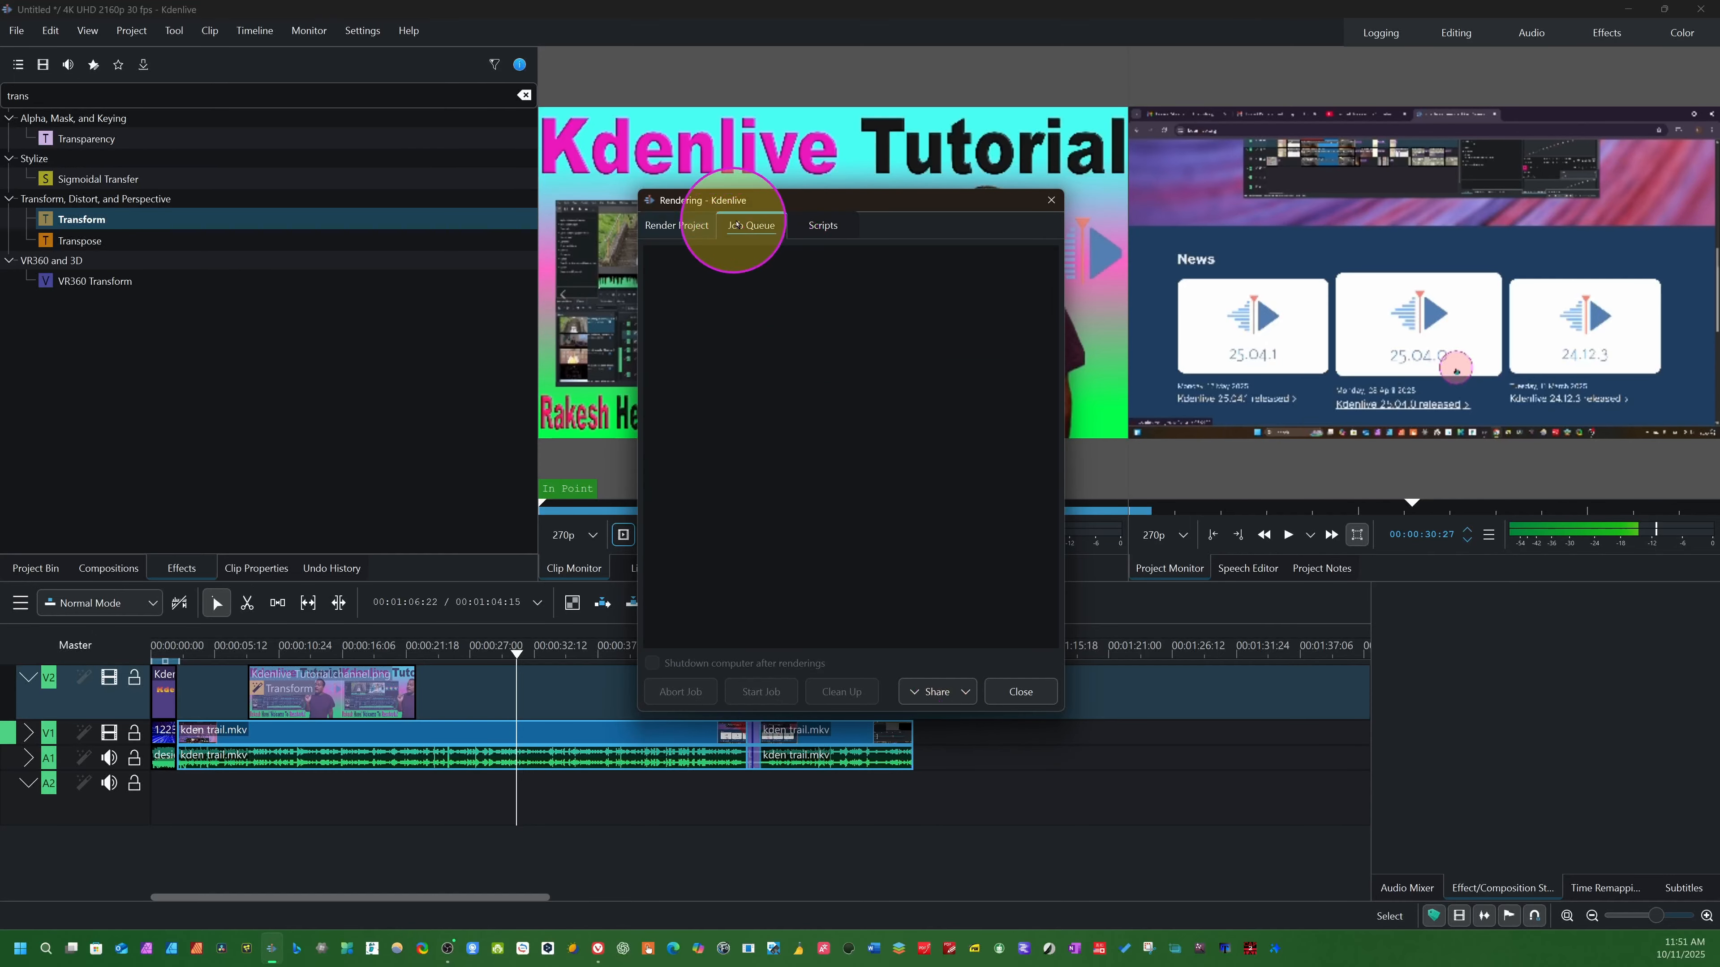
left_click(672, 226)
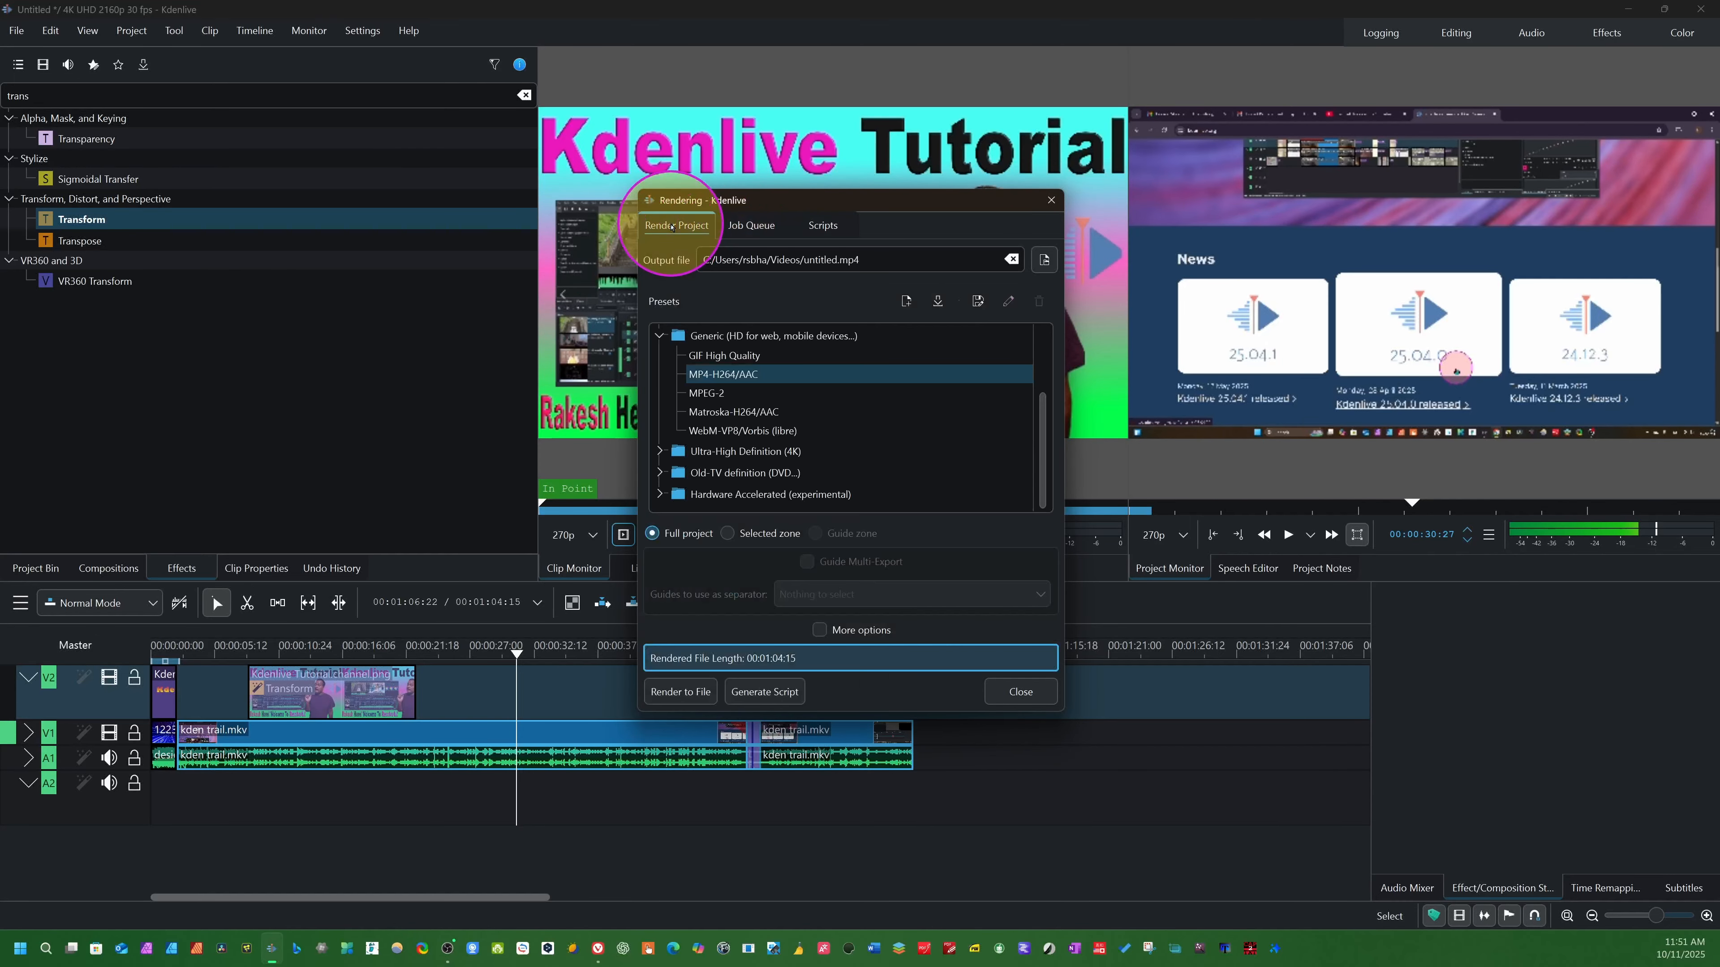
Set the render output to kdn trial.mp4 in the Kdenlive Export Folder on drive F:, and reveal the additional render options
left_click(1045, 262)
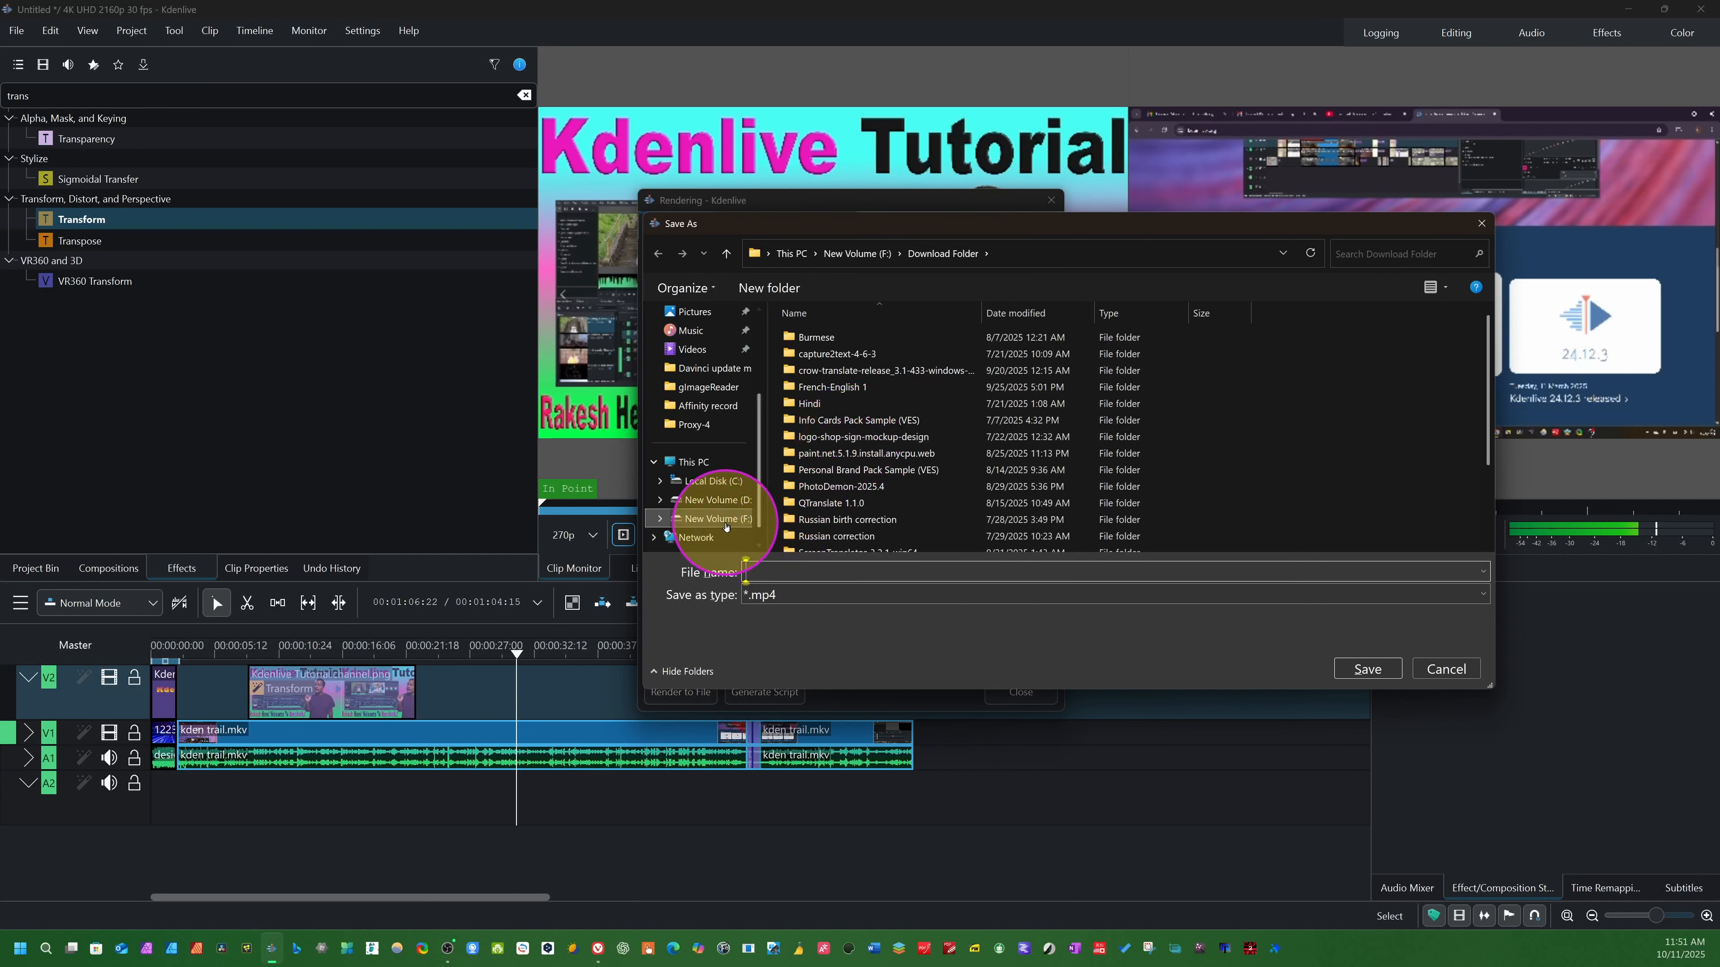
left_click(726, 527)
scroll(1065, 532, "down", 3)
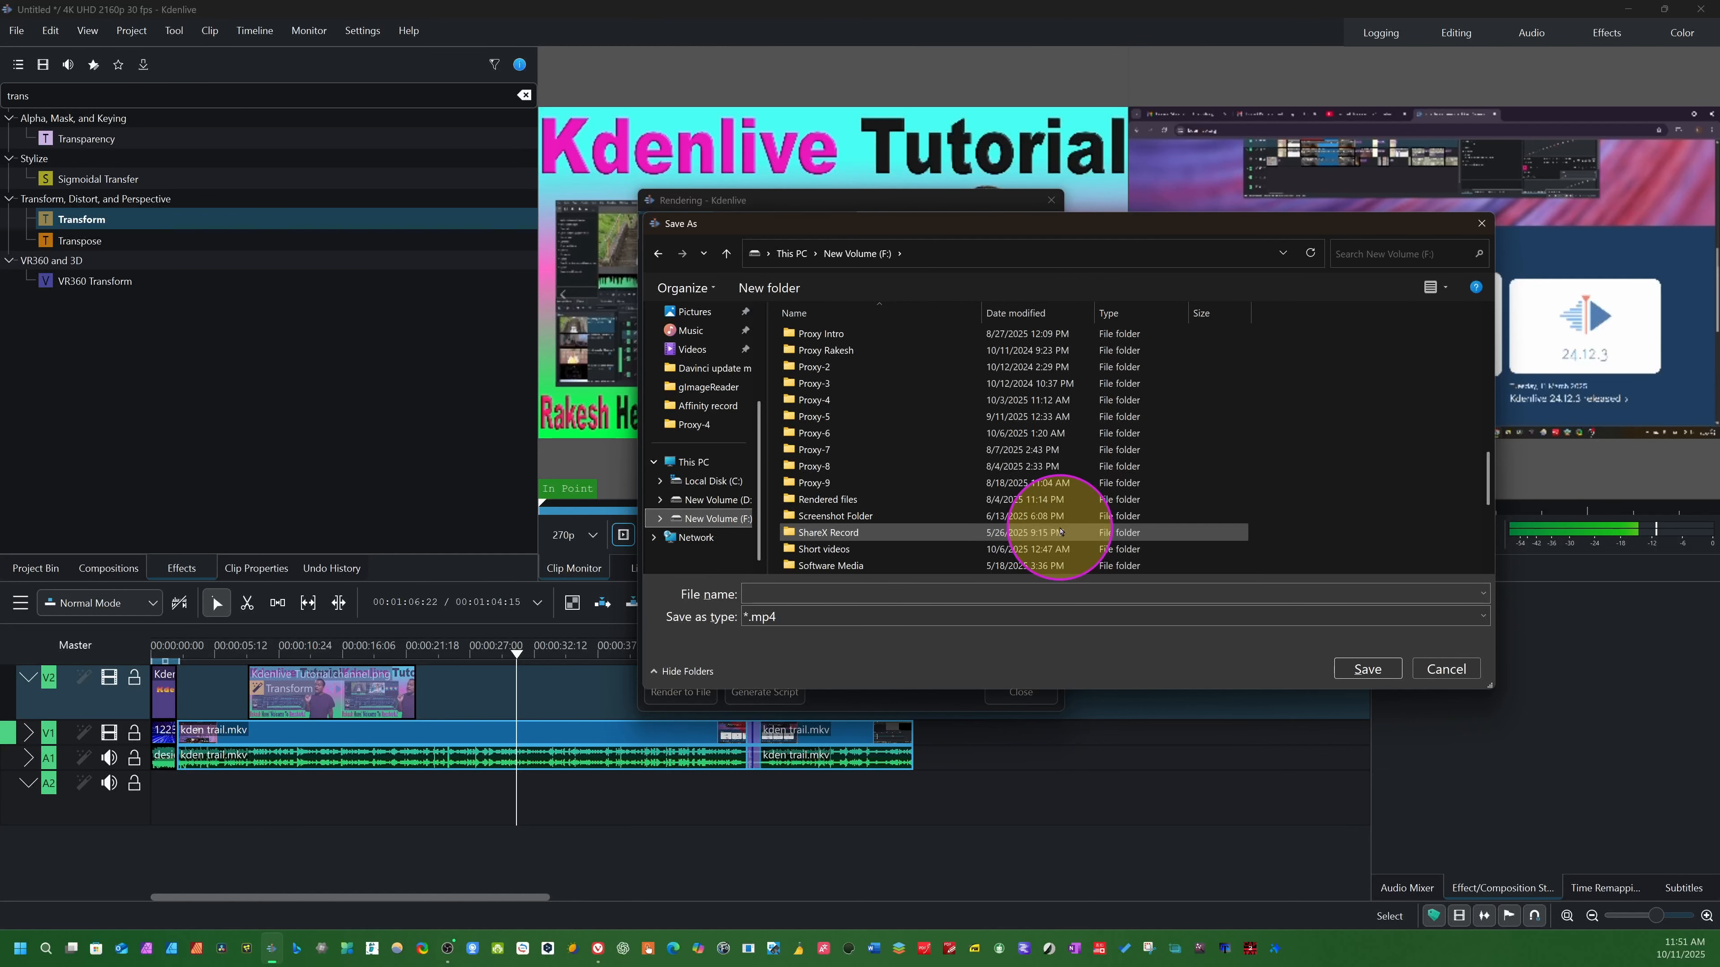
key("ctrl+e")
type("kden")
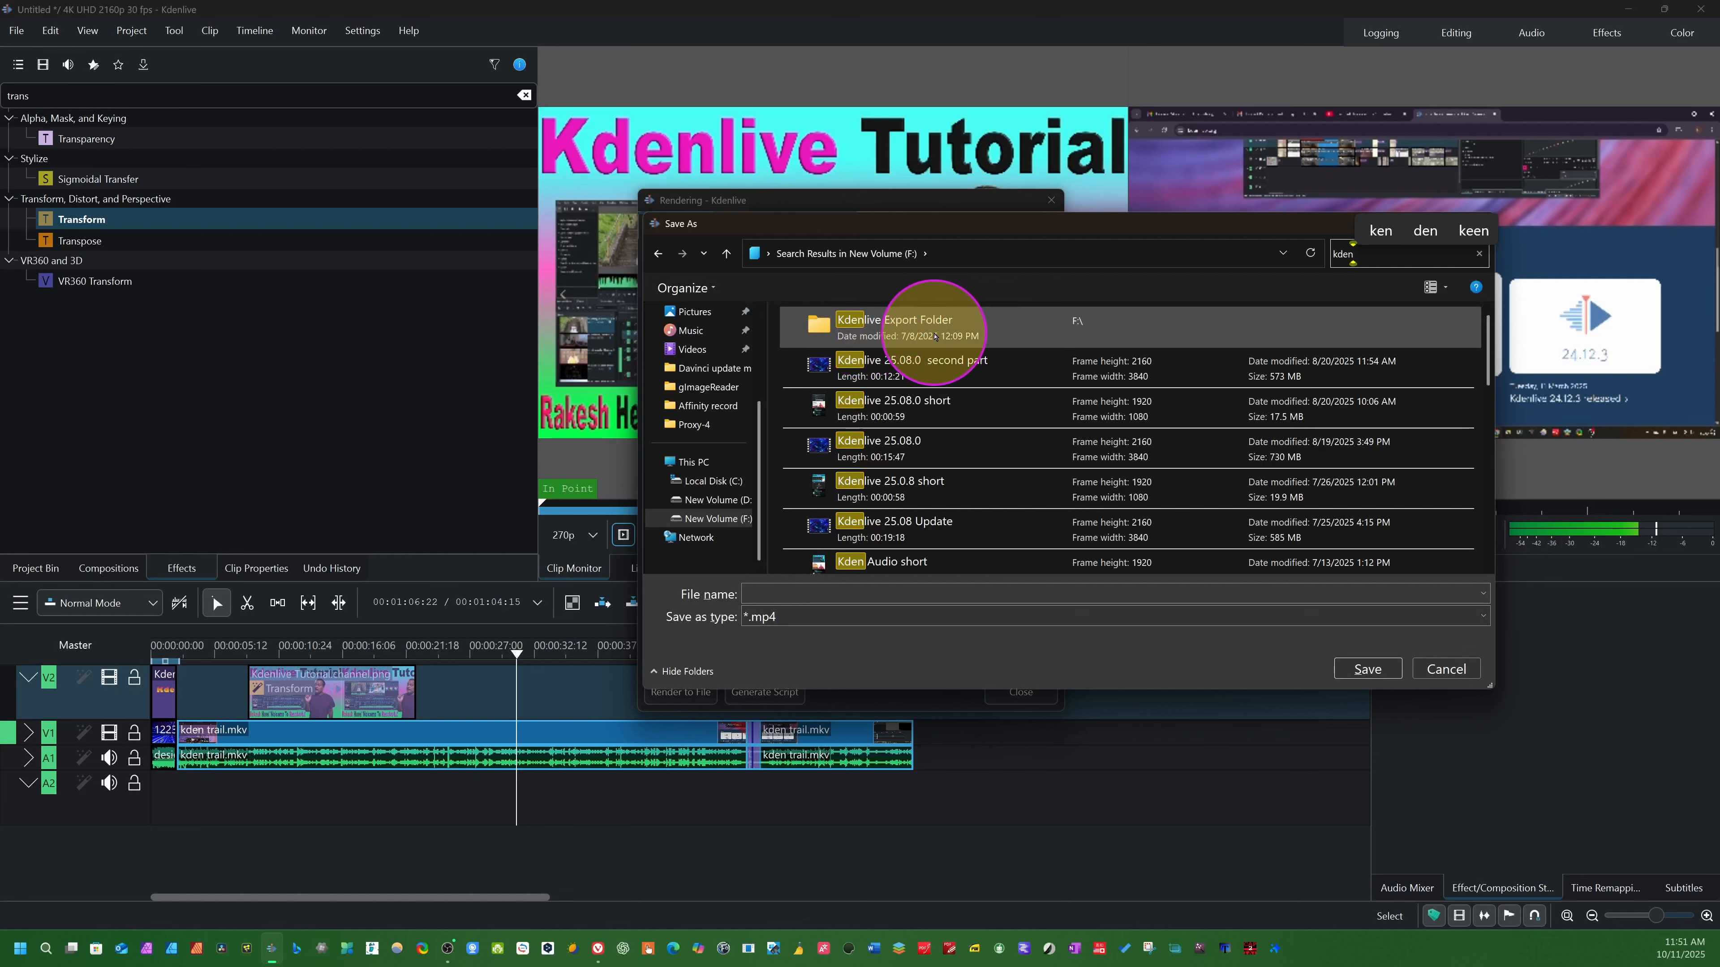
left_click(1374, 667)
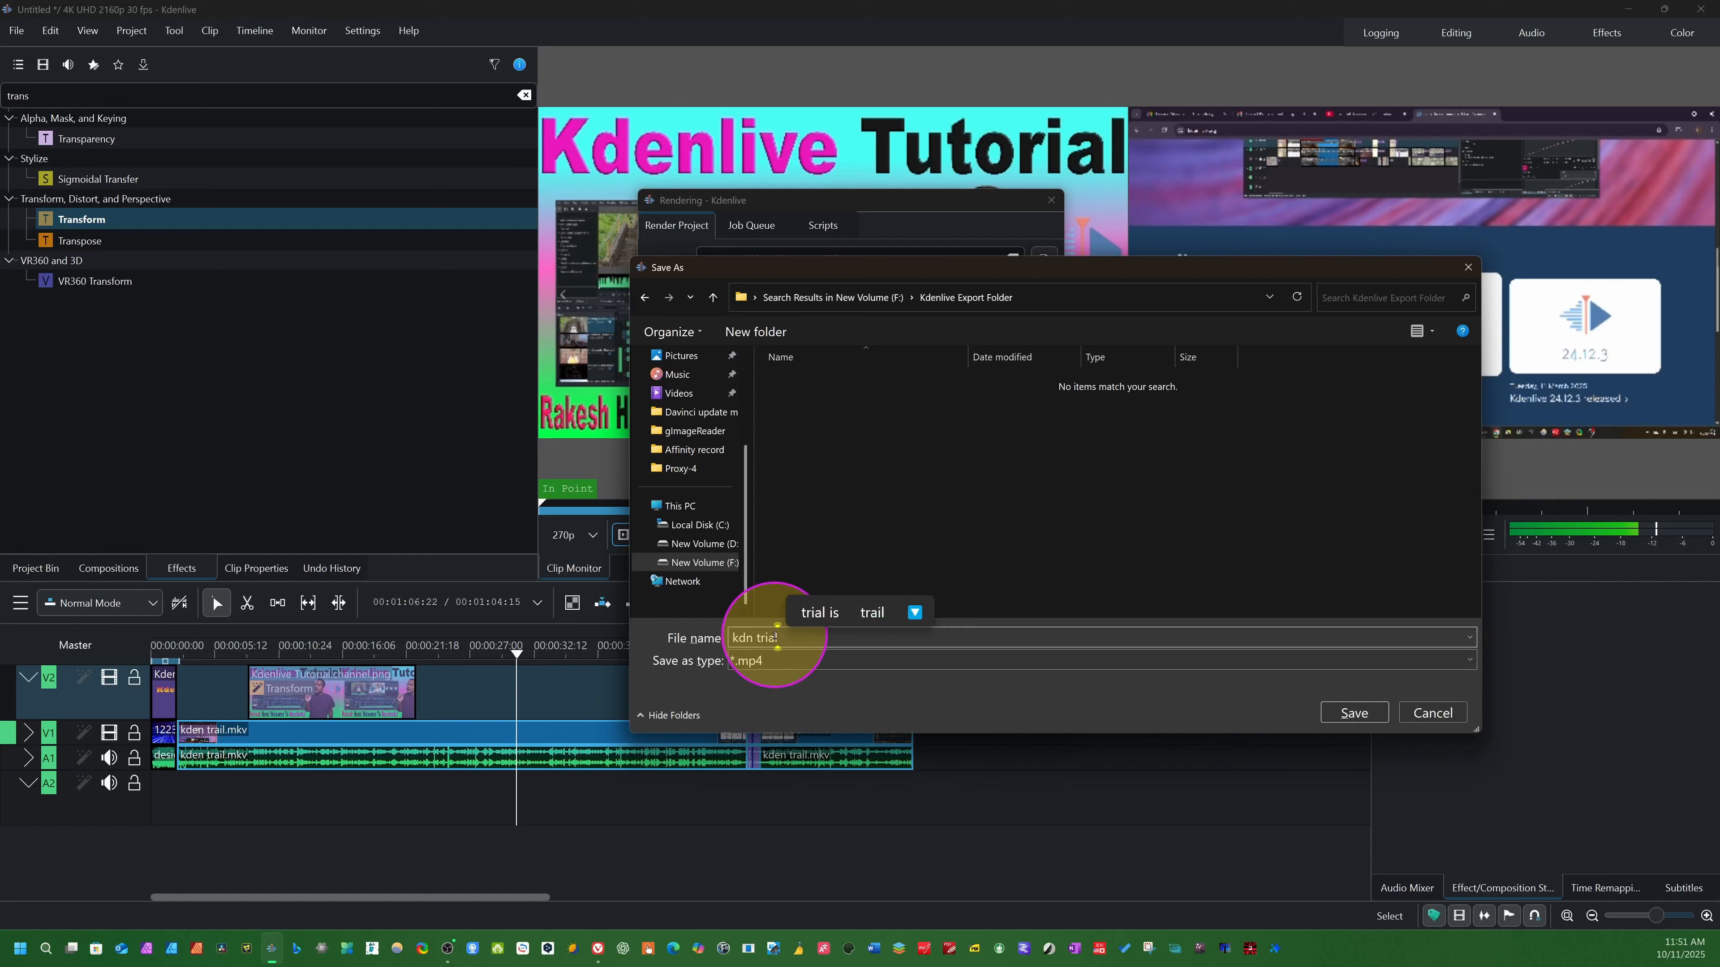
left_click(1453, 661)
left_click(1276, 537)
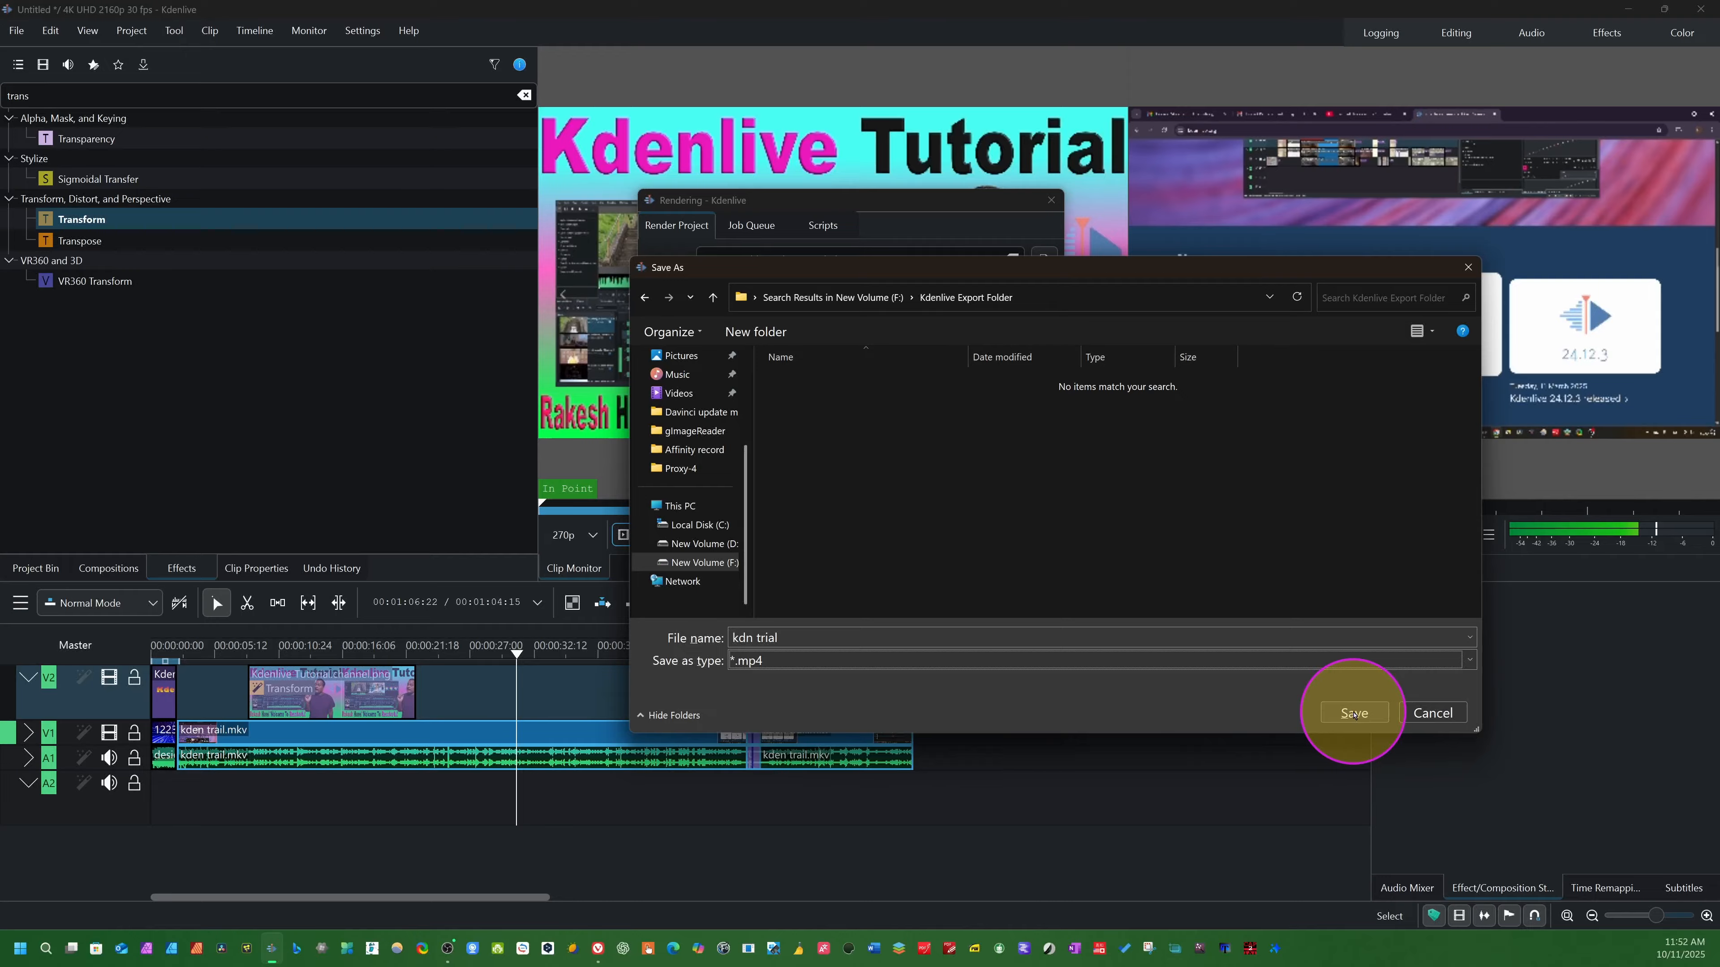
left_click(1353, 714)
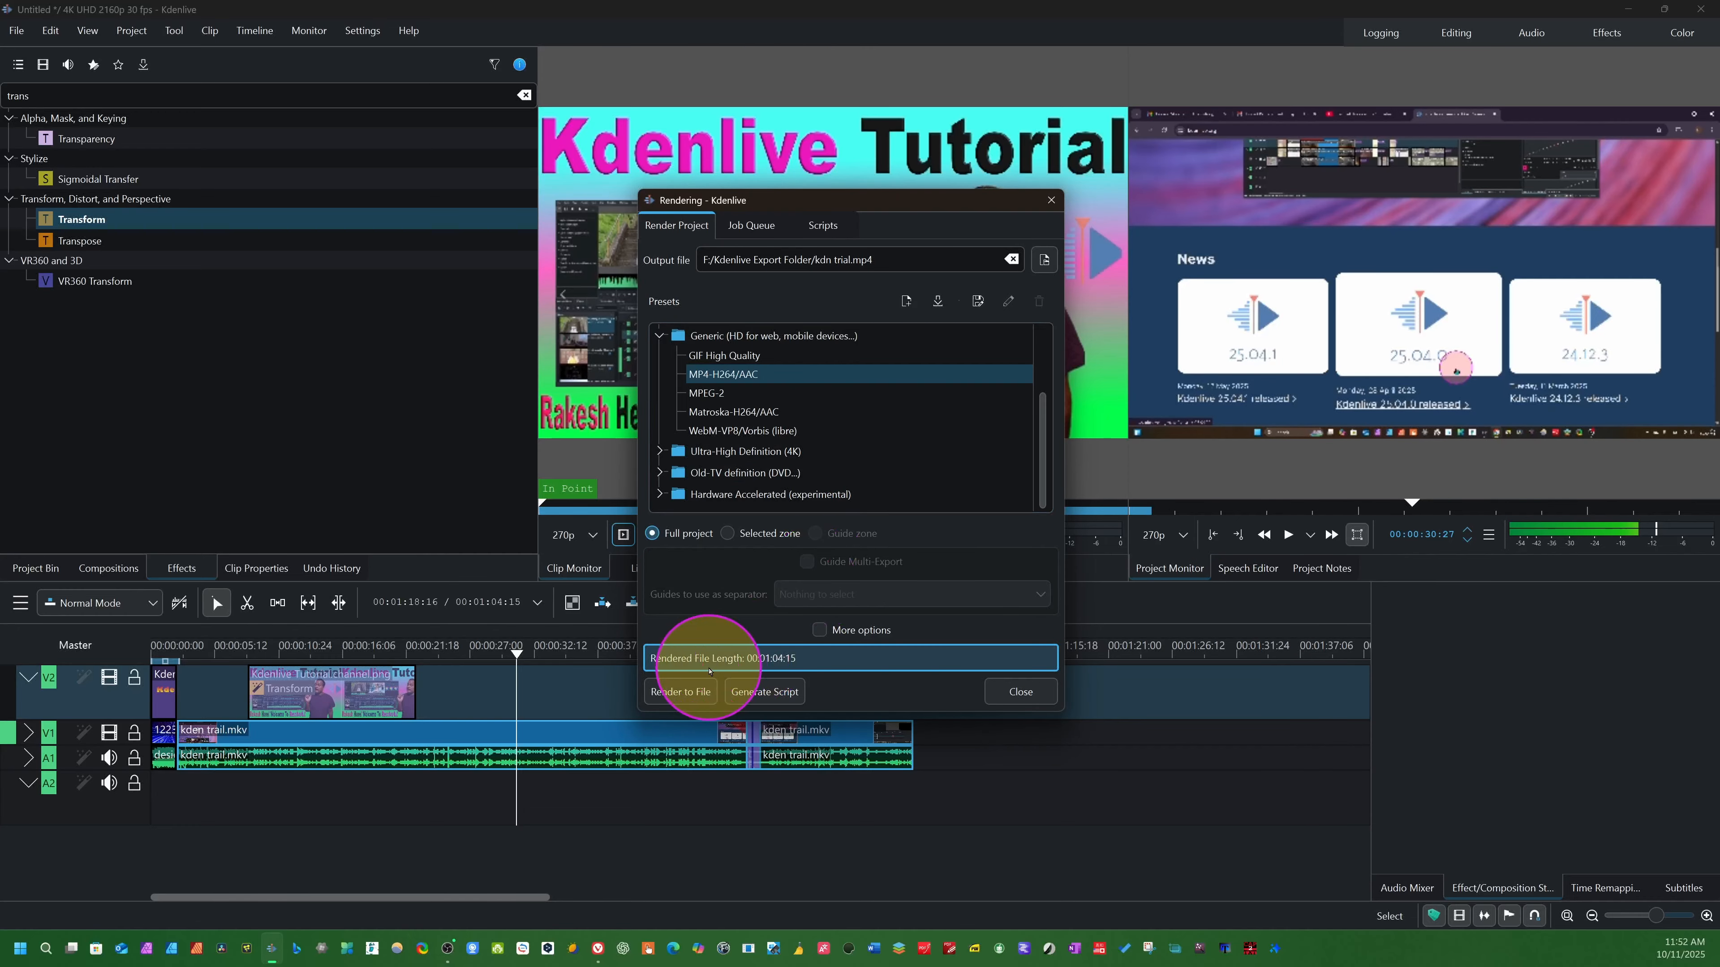
left_click(817, 630)
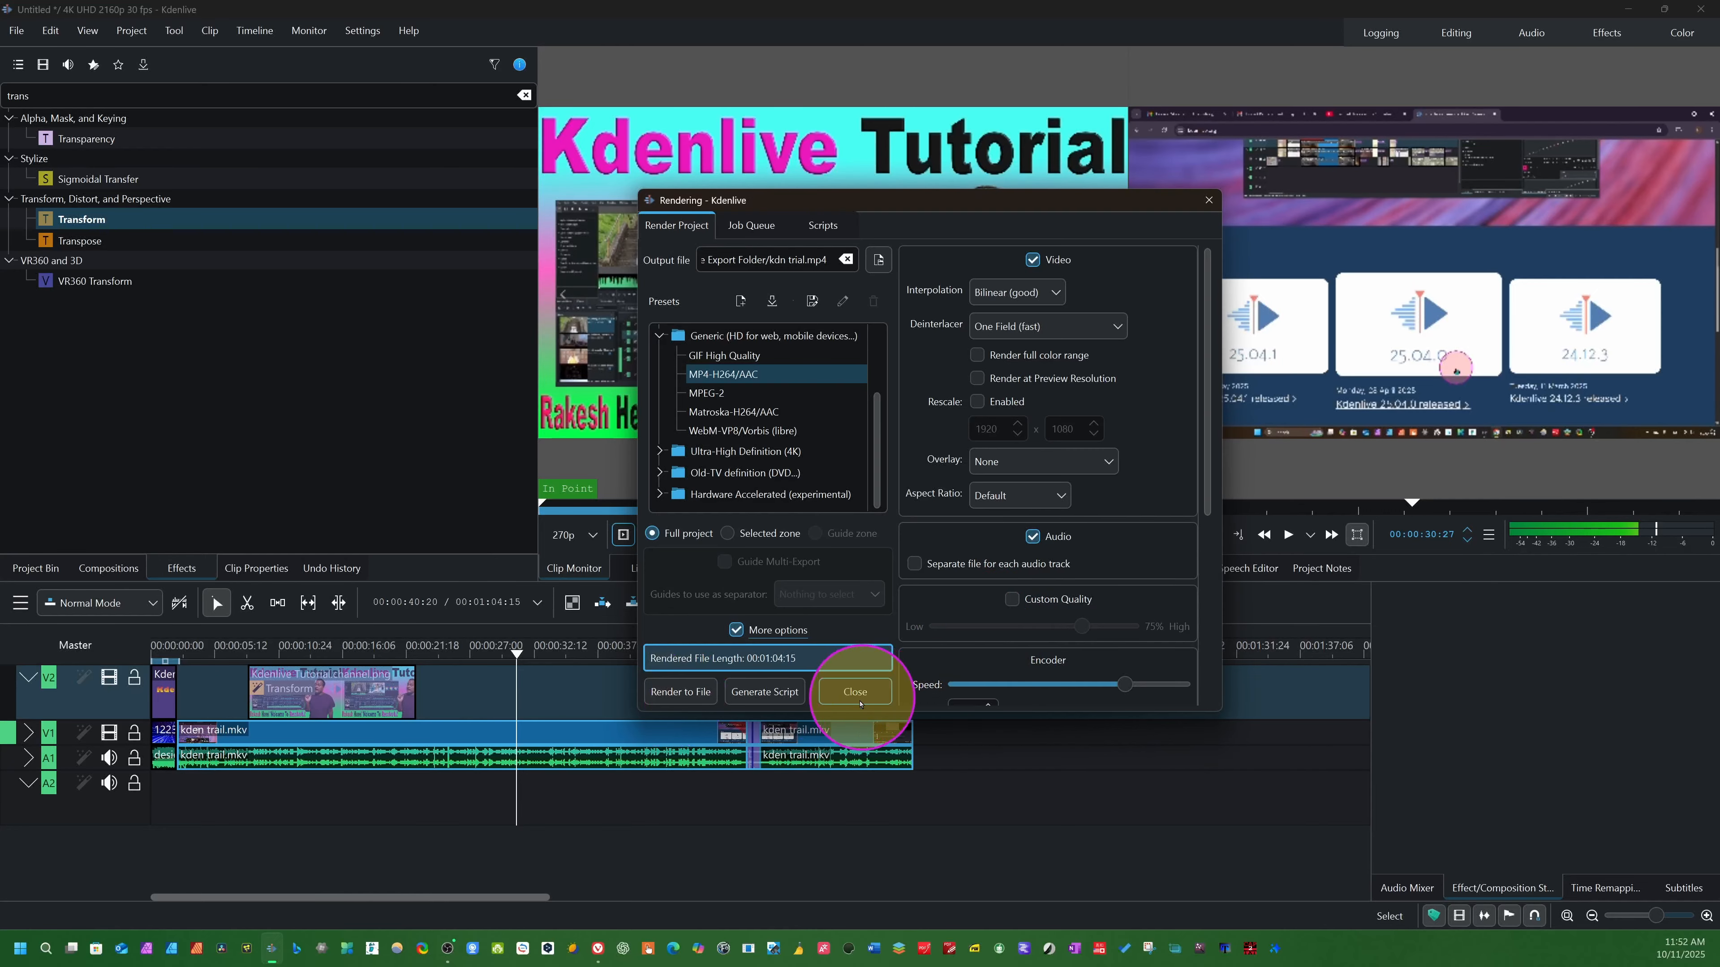